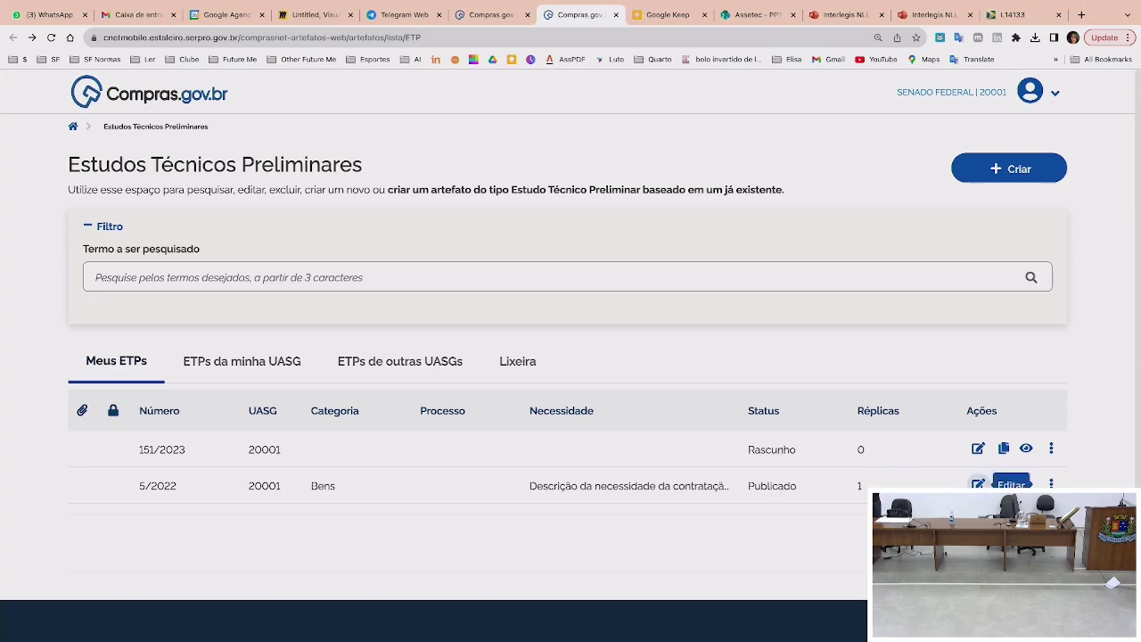
Open the published Estudo Técnico Preliminar 5/2022 for editing, accept the status-change confirmation, and collapse its Informações Básicas section
{"action": "left_click", "coordinate": [978, 483]}
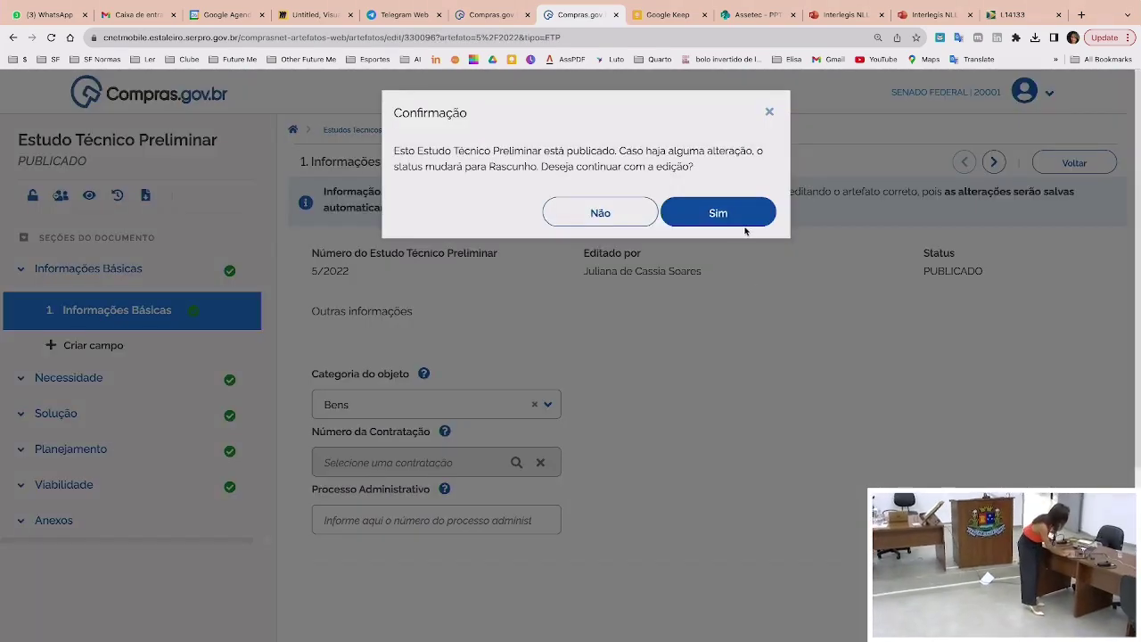
{"action": "left_click", "coordinate": [739, 224]}
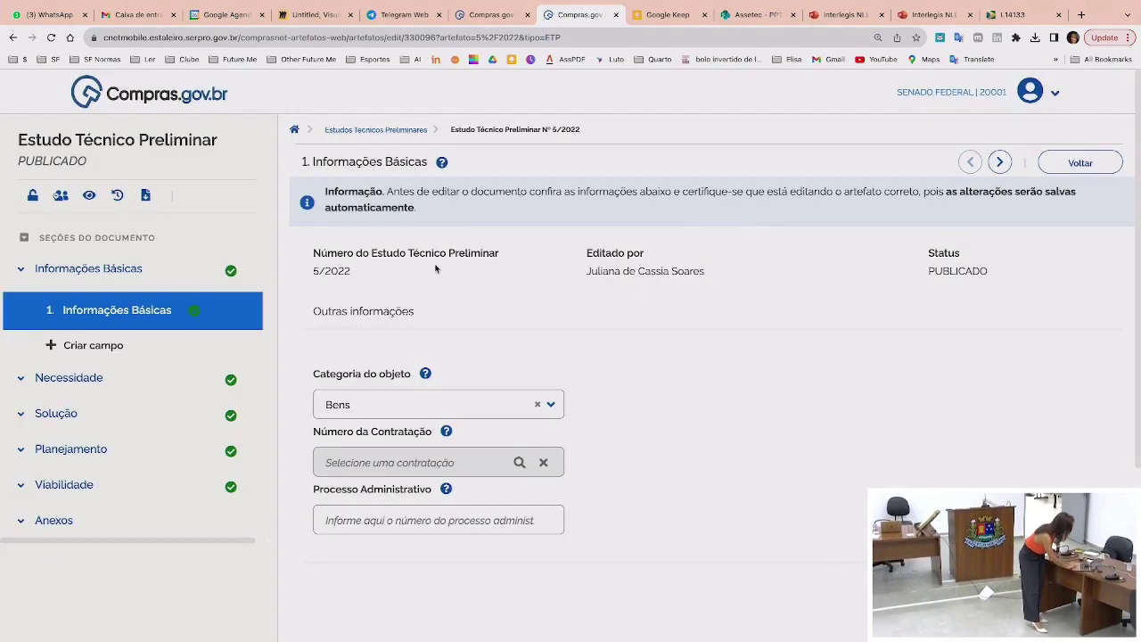
{"action": "left_click", "coordinate": [24, 272]}
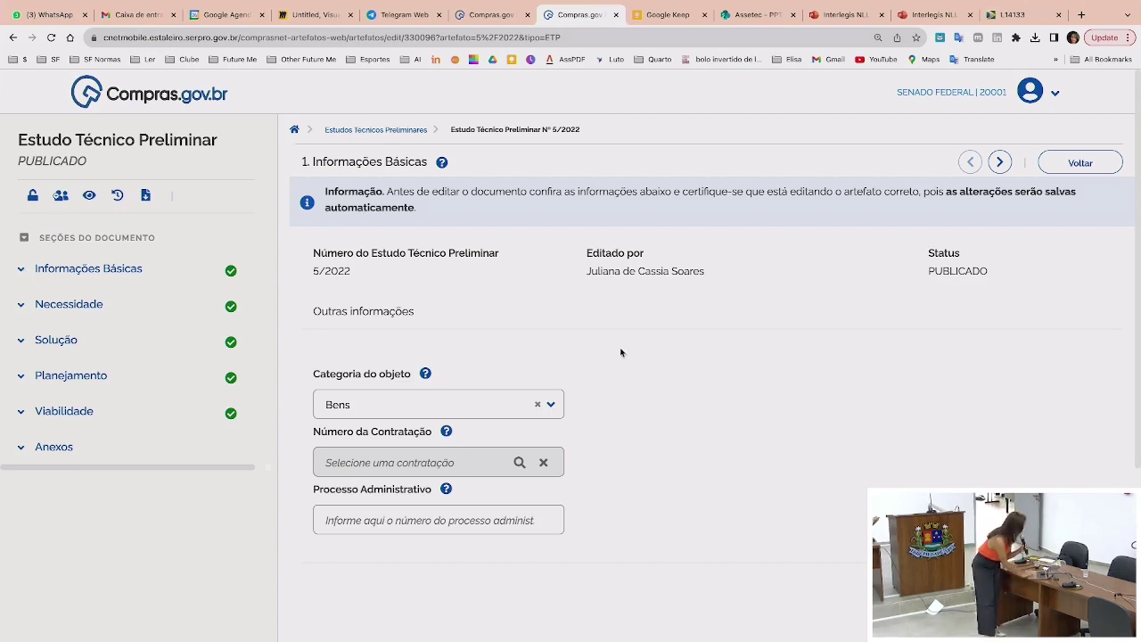
Review the study's number and editor in Informações Básicas, and examine the available Categoria do objeto options without changing the selection
{"action": "left_click_drag", "start_coordinate": [585, 254], "coordinate": [740, 283]}
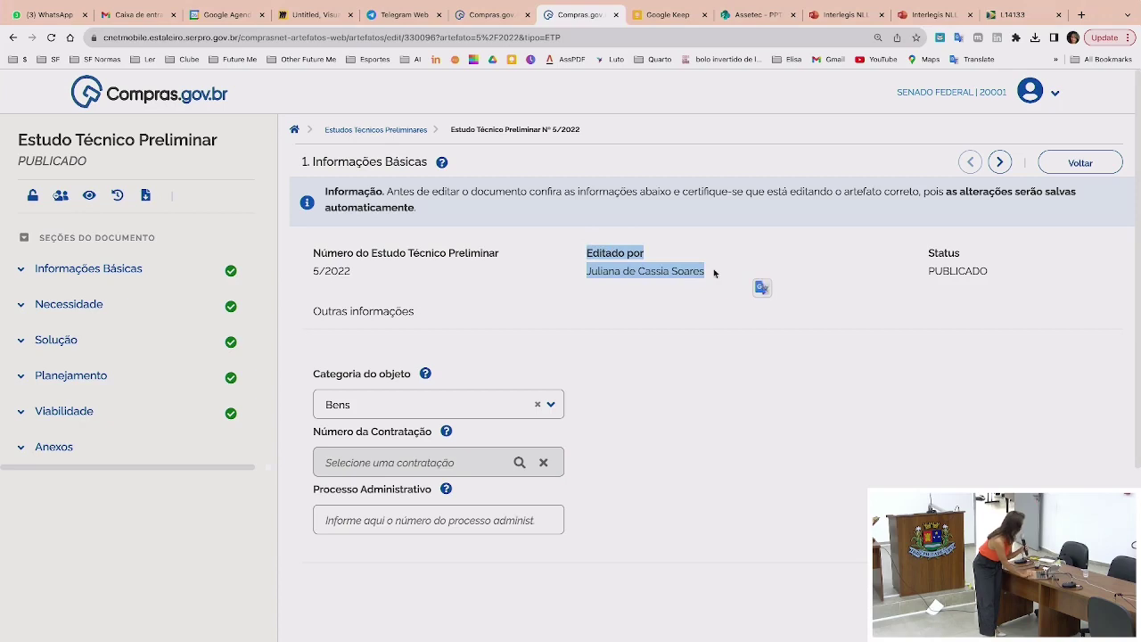
{"action": "left_click", "coordinate": [715, 273]}
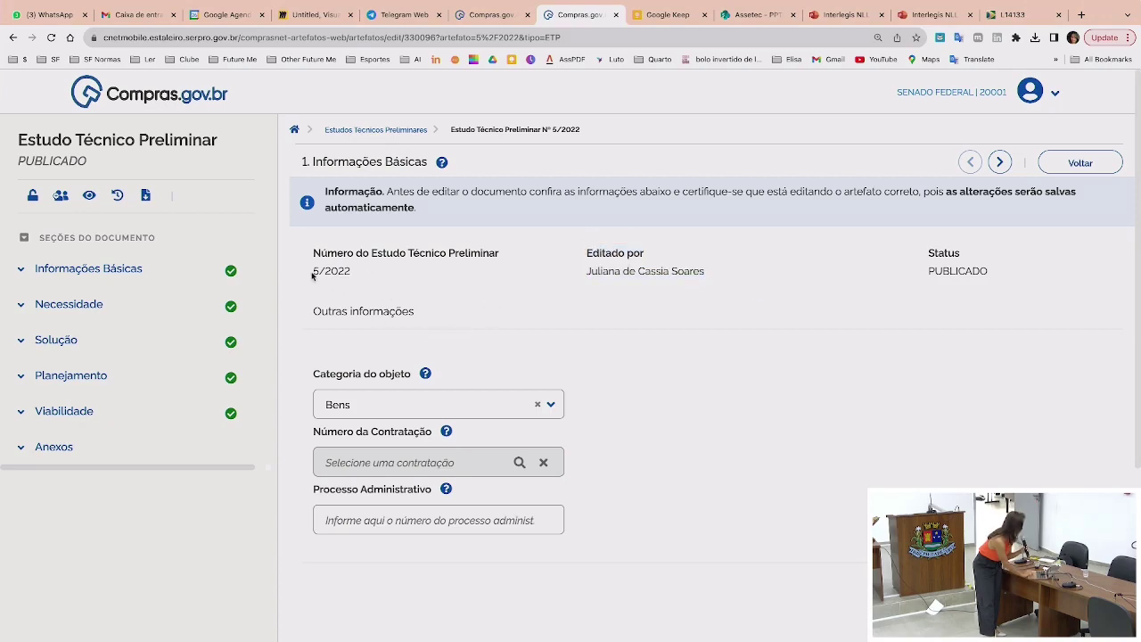
{"action": "left_click_drag", "start_coordinate": [313, 272], "coordinate": [372, 277]}
{"action": "left_click", "coordinate": [413, 279]}
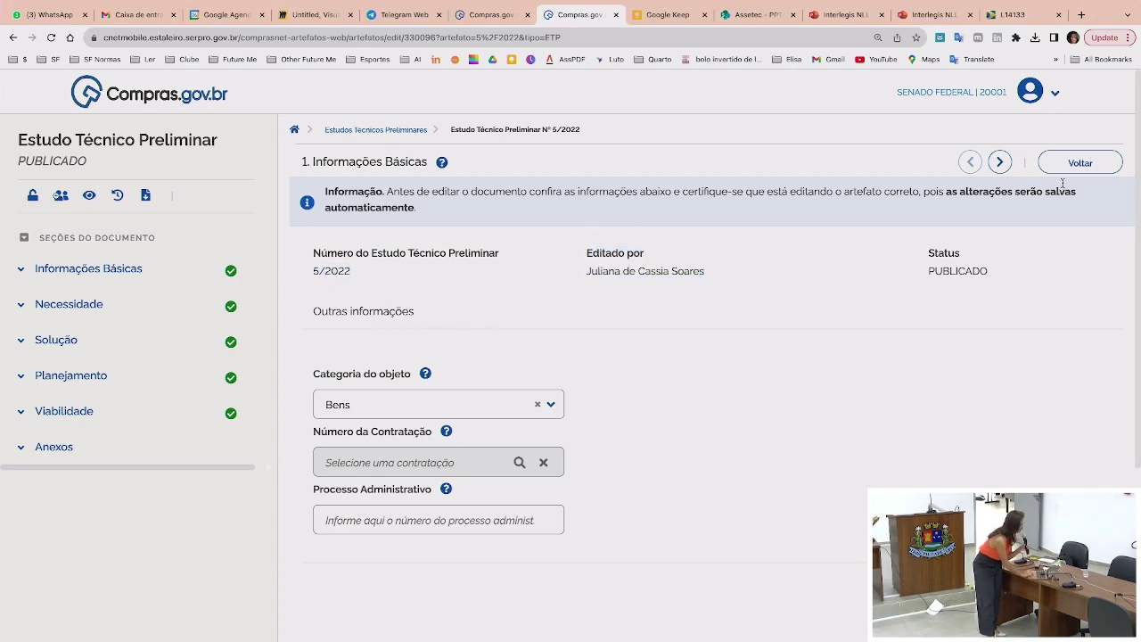
{"action": "left_click", "coordinate": [557, 412]}
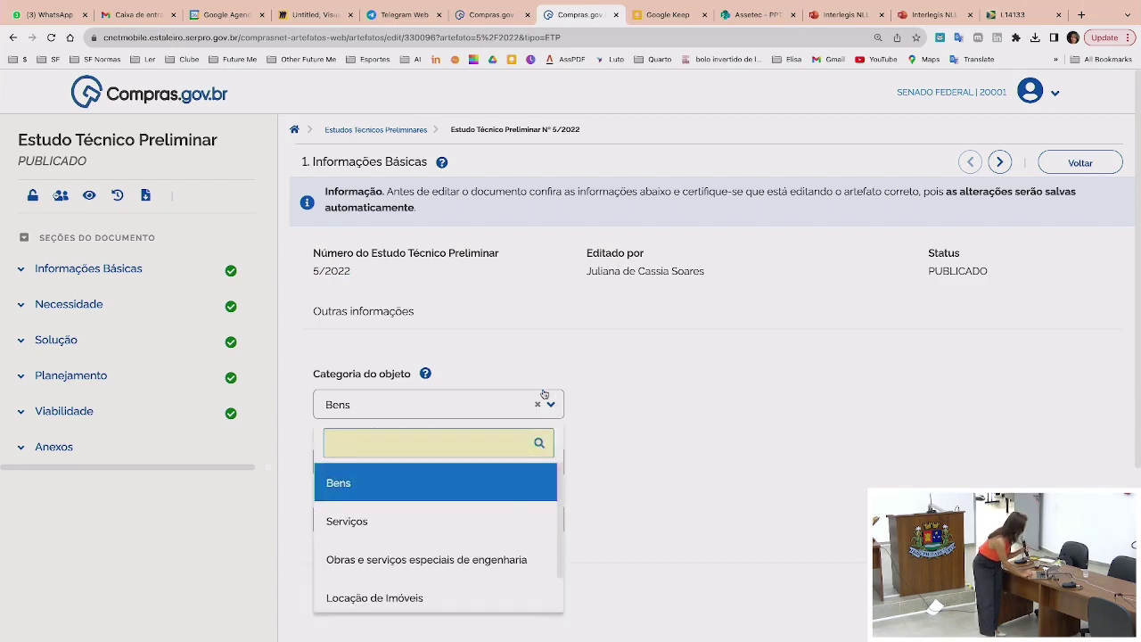
{"action": "scroll", "coordinate": [517, 509], "scroll_direction": "down", "scroll_amount": 1}
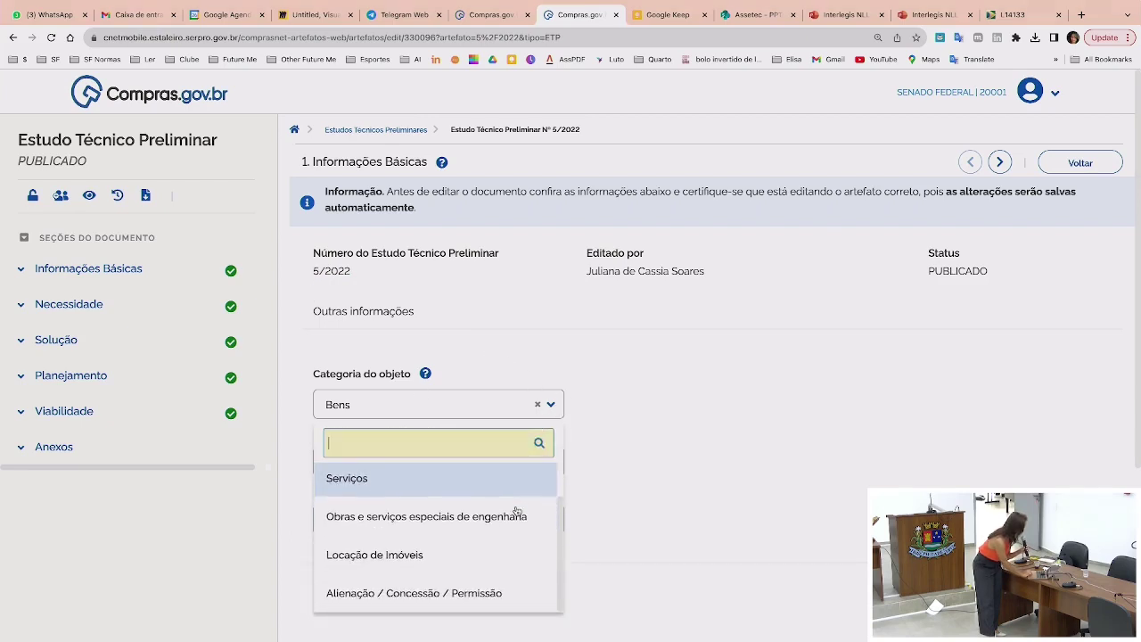
{"action": "left_click", "coordinate": [623, 487]}
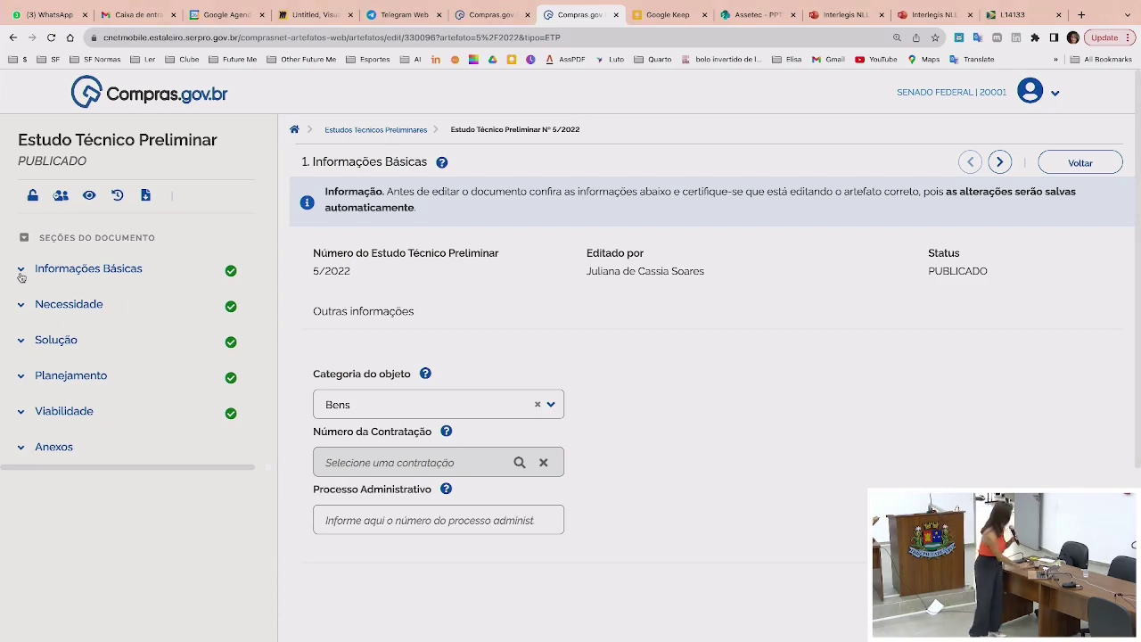
Expand the Informações Básicas and Necessidade sections in the document outline and open item 2, Descrição da necessidade
{"action": "left_click", "coordinate": [21, 275]}
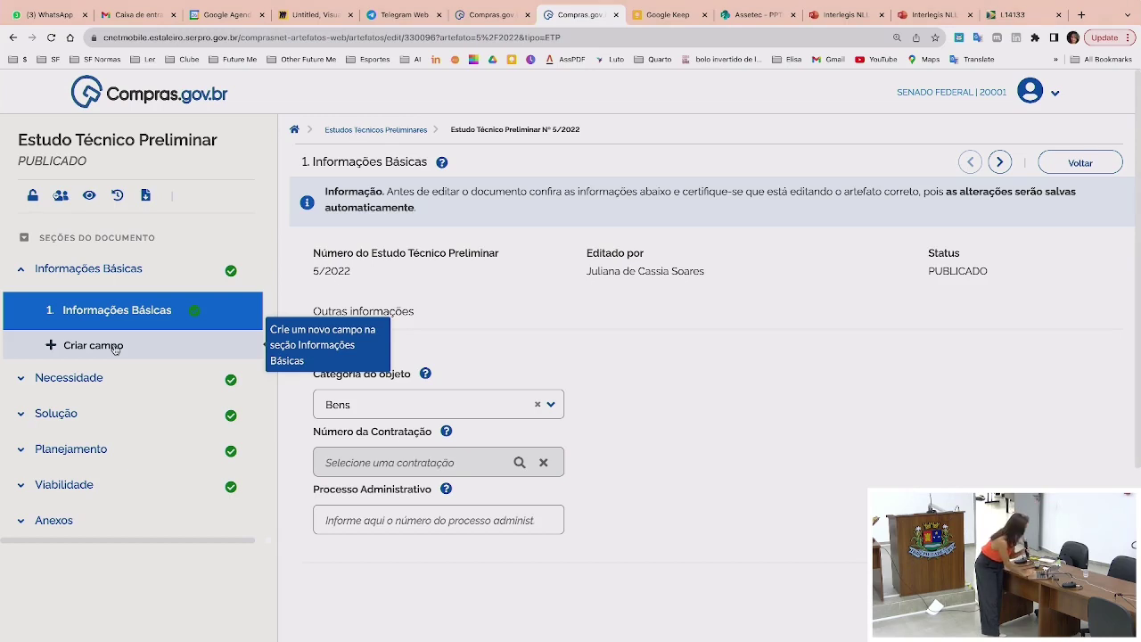
{"action": "left_click", "coordinate": [76, 377]}
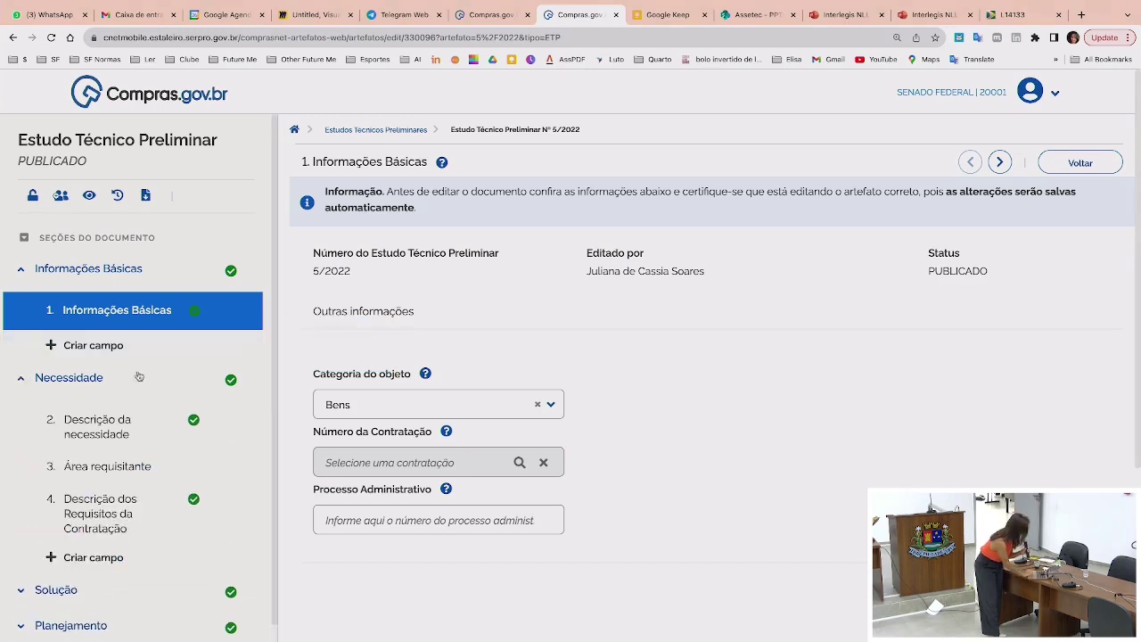
{"action": "scroll", "coordinate": [76, 376], "scroll_direction": "down", "scroll_amount": 1}
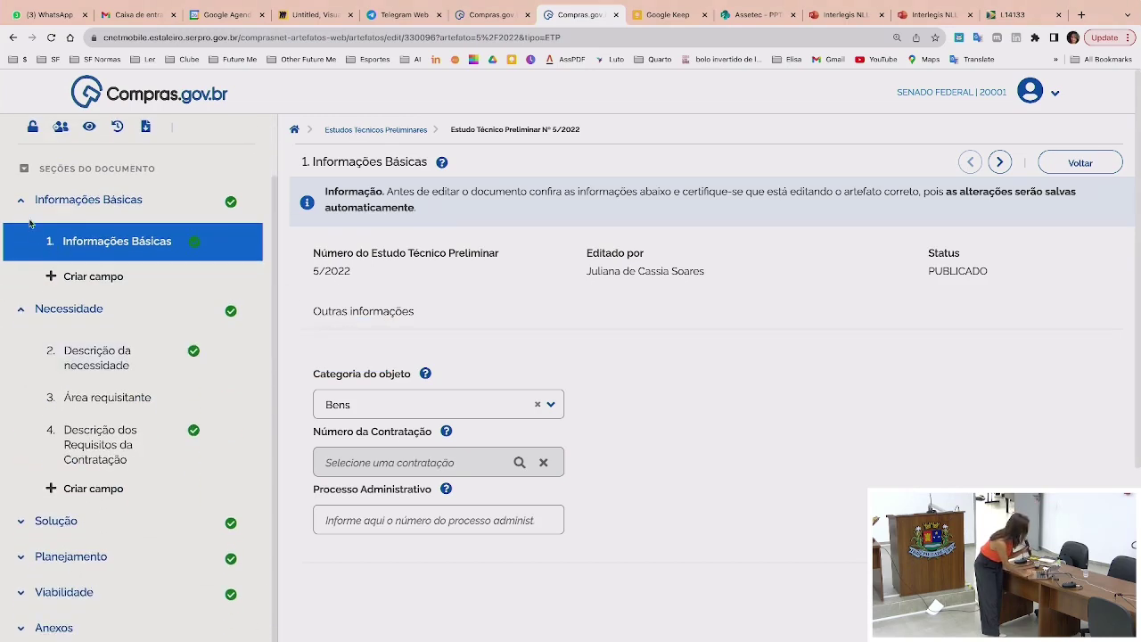
{"action": "scroll", "coordinate": [30, 223], "scroll_direction": "up", "scroll_amount": 1}
{"action": "left_click", "coordinate": [98, 354]}
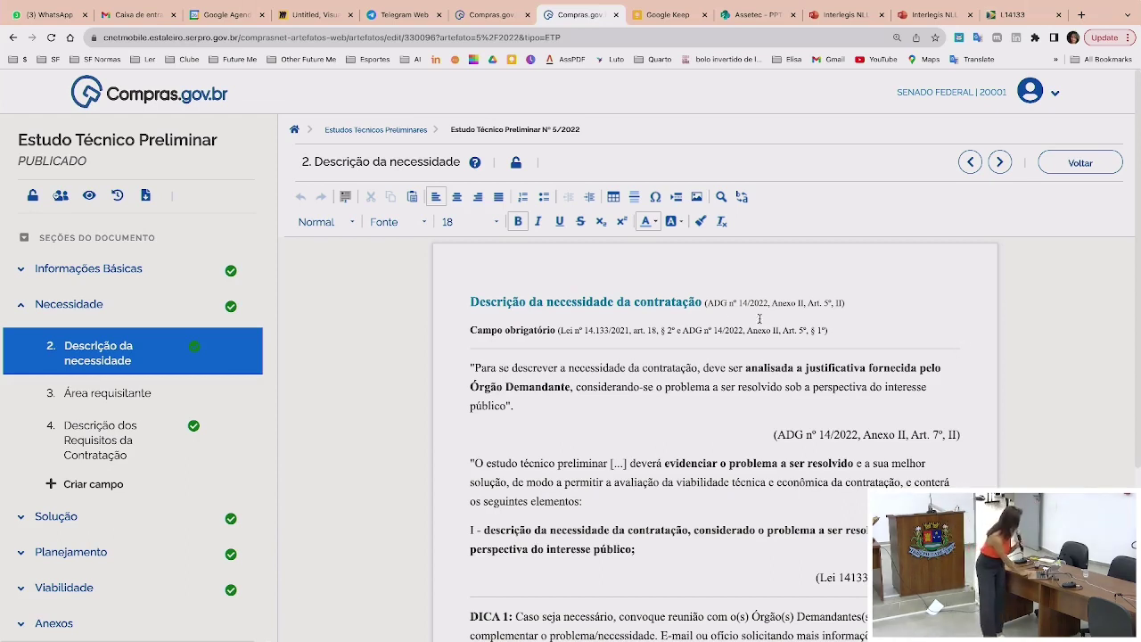
Read the help text for the Descrição da necessidade field and close it
{"action": "triple_click", "coordinate": [675, 303]}
{"action": "left_click", "coordinate": [674, 303]}
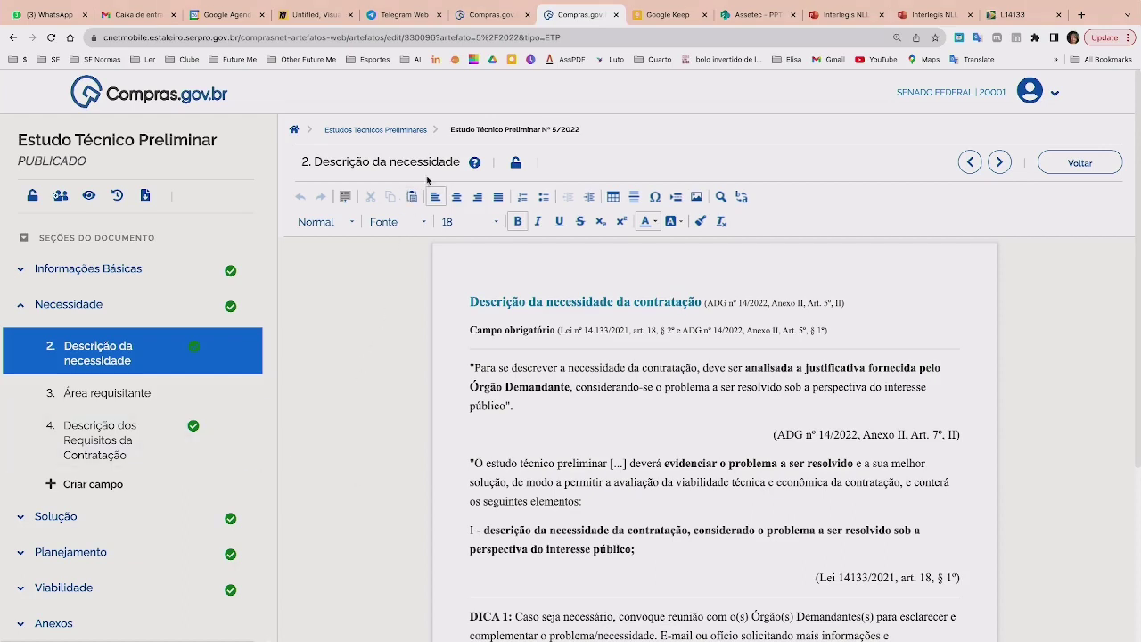
{"action": "left_click", "coordinate": [475, 163]}
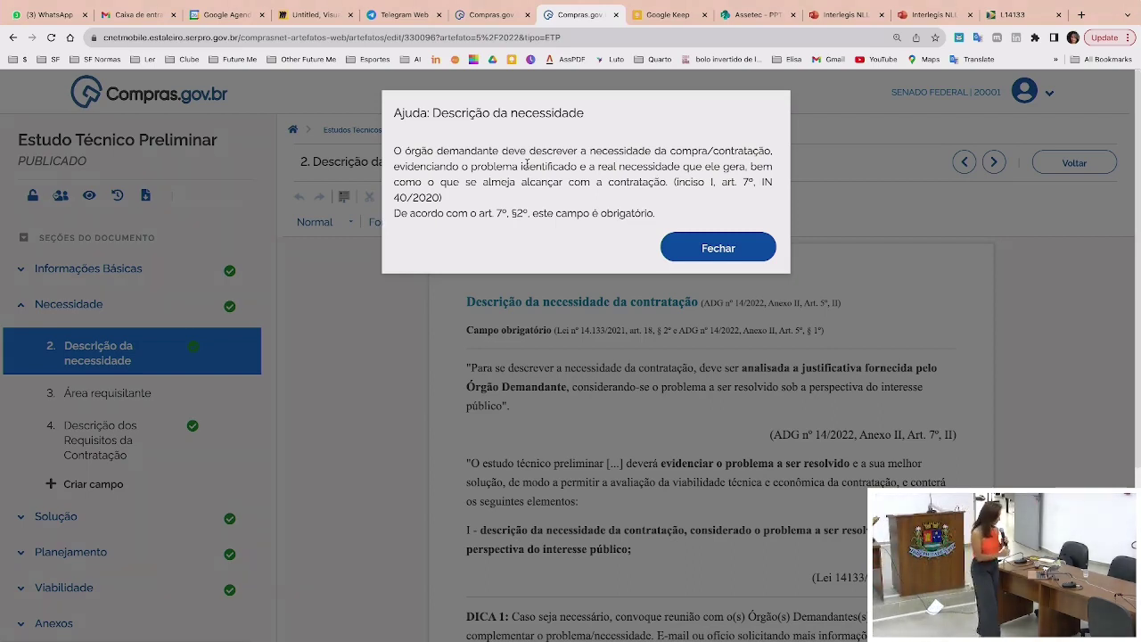
{"action": "left_click", "coordinate": [705, 252]}
Examine the Descrição da necessidade template, highlighting its title, mandatory-field note and quoted legal passages, and read DICA 1 and DICA 2
{"action": "scroll", "coordinate": [459, 499], "scroll_direction": "down", "scroll_amount": 1}
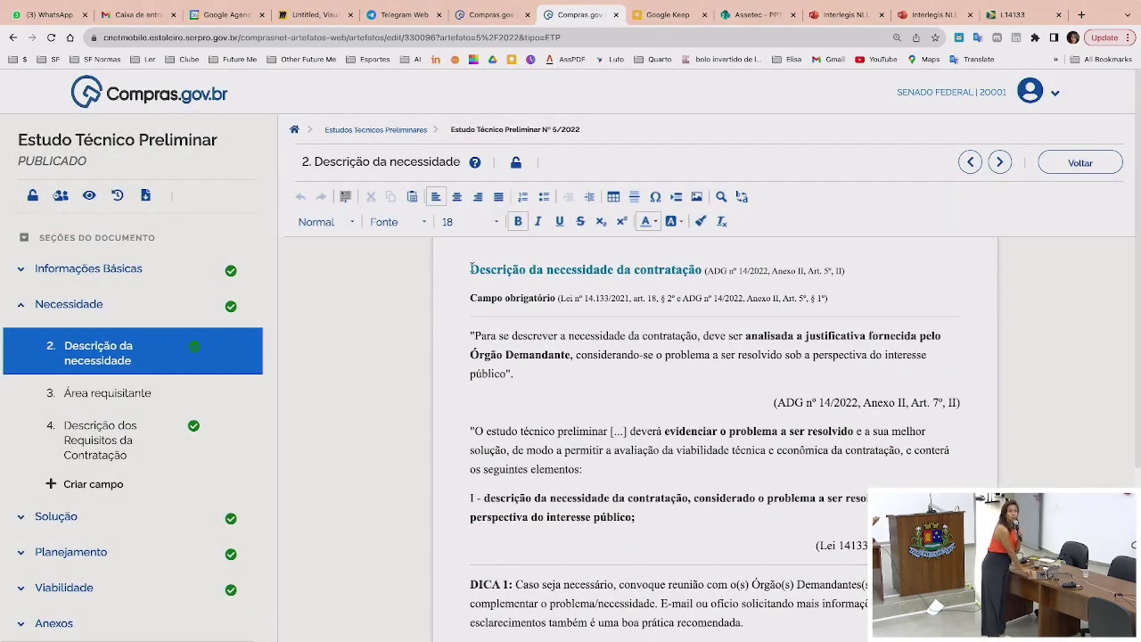
{"action": "left_click_drag", "start_coordinate": [471, 269], "coordinate": [701, 268]}
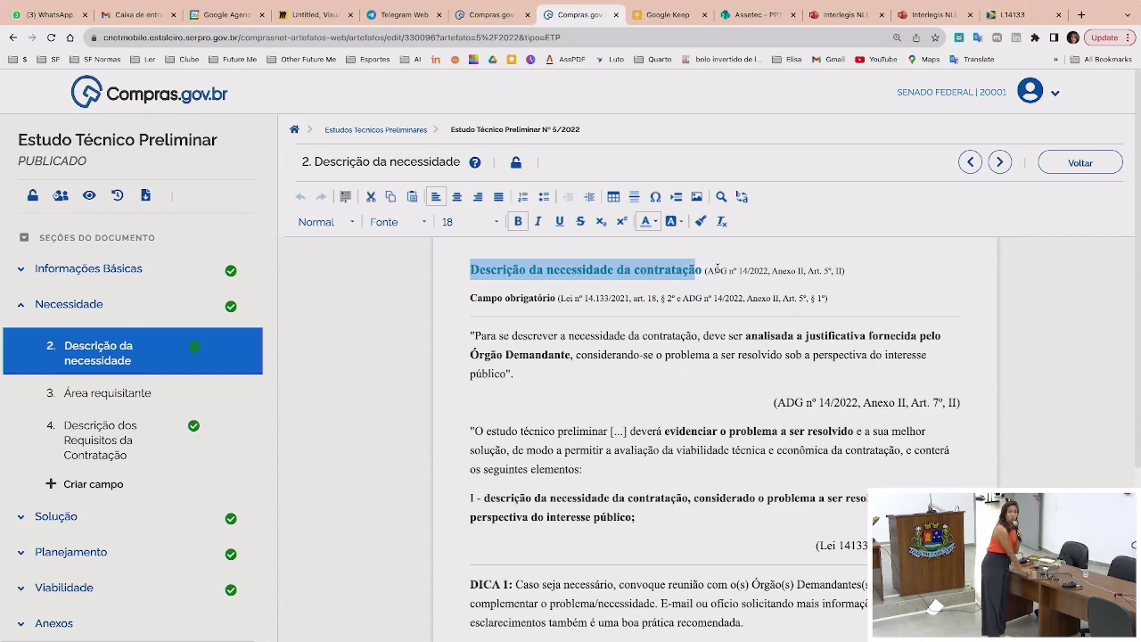
{"action": "left_click", "coordinate": [852, 270]}
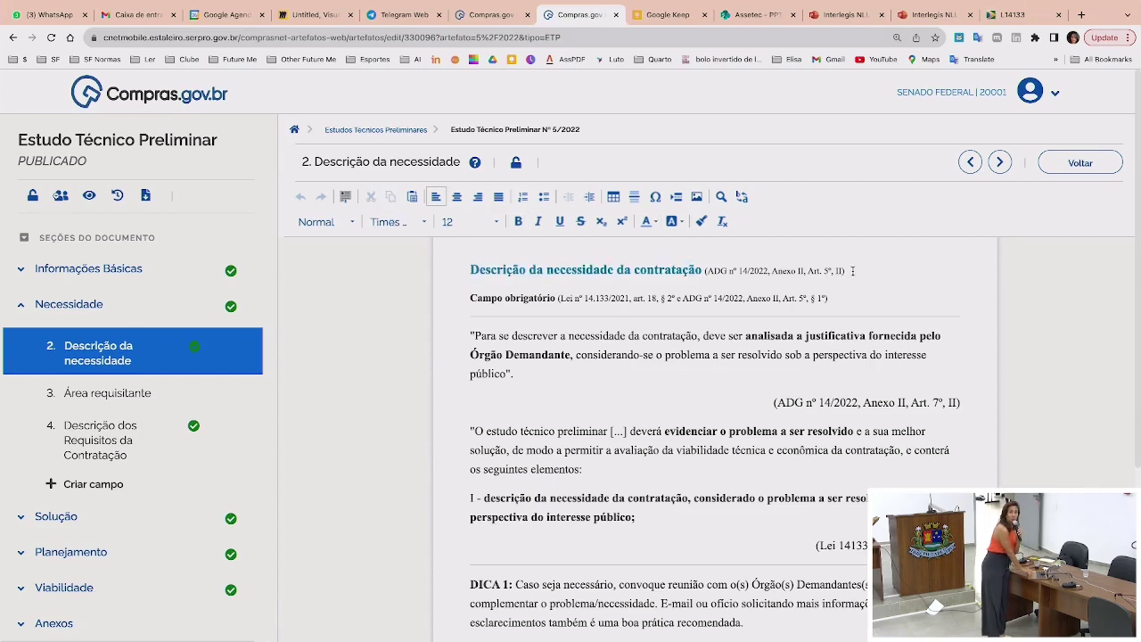
{"action": "left_click_drag", "start_coordinate": [468, 298], "coordinate": [757, 299]}
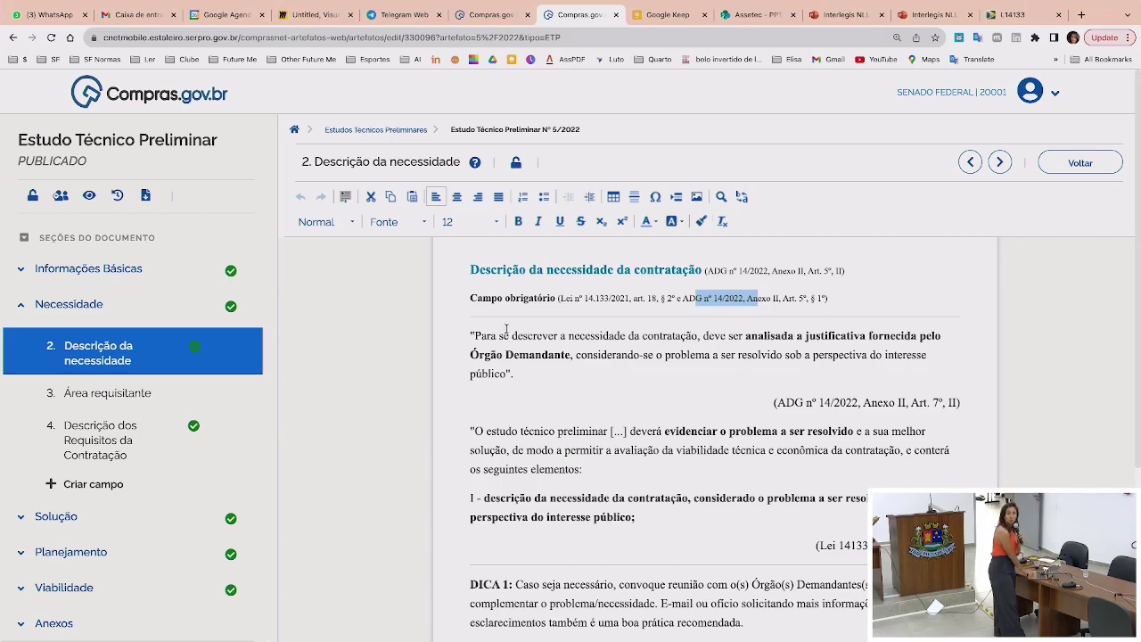
{"action": "left_click_drag", "start_coordinate": [470, 337], "coordinate": [511, 369]}
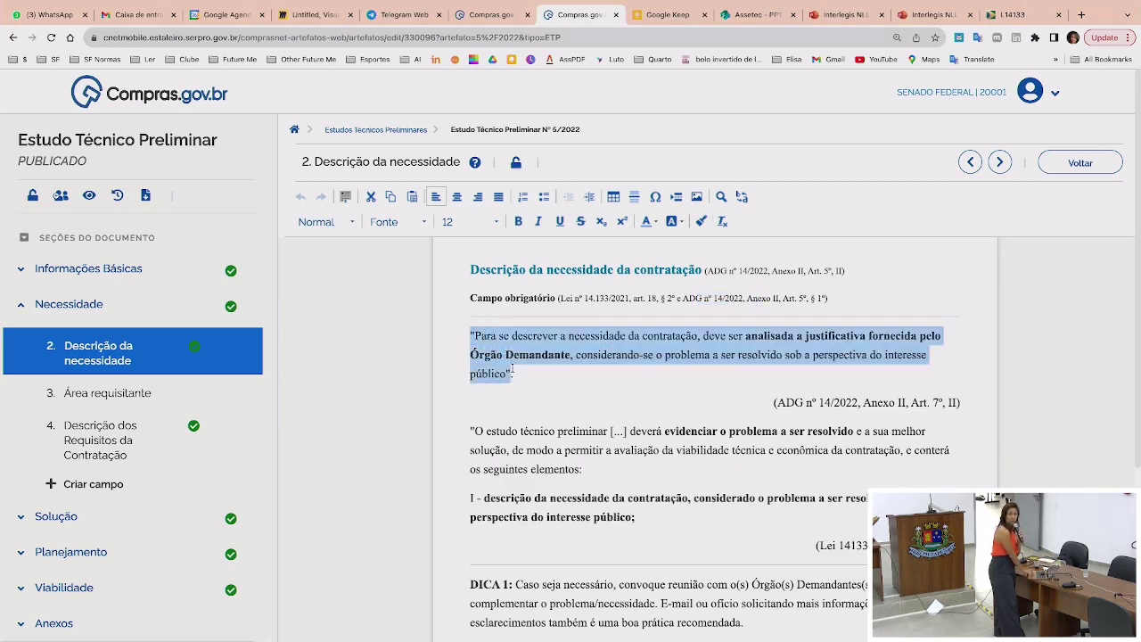
{"action": "left_click_drag", "start_coordinate": [475, 431], "coordinate": [591, 543]}
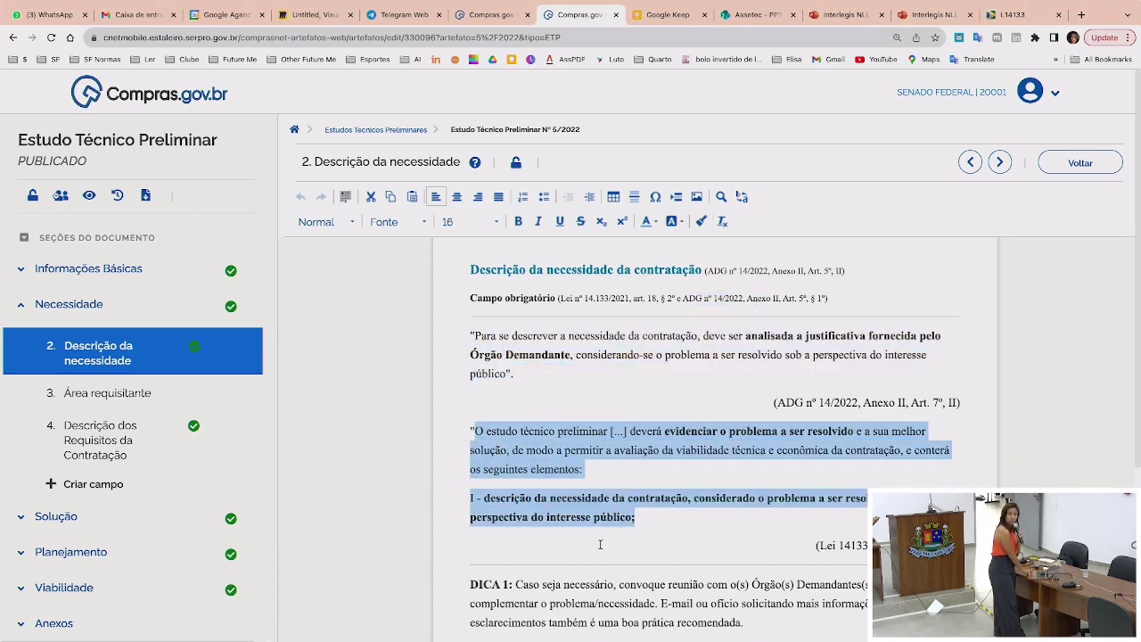
{"action": "scroll", "coordinate": [625, 541], "scroll_direction": "down", "scroll_amount": 3}
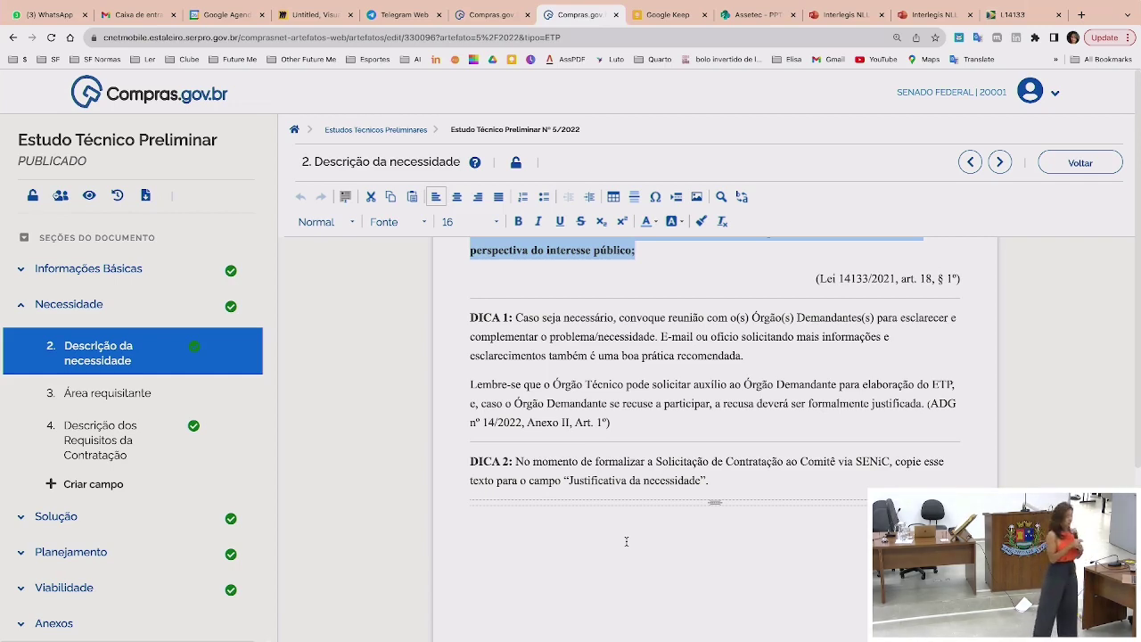
{"action": "scroll", "coordinate": [585, 472], "scroll_direction": "up", "scroll_amount": 3}
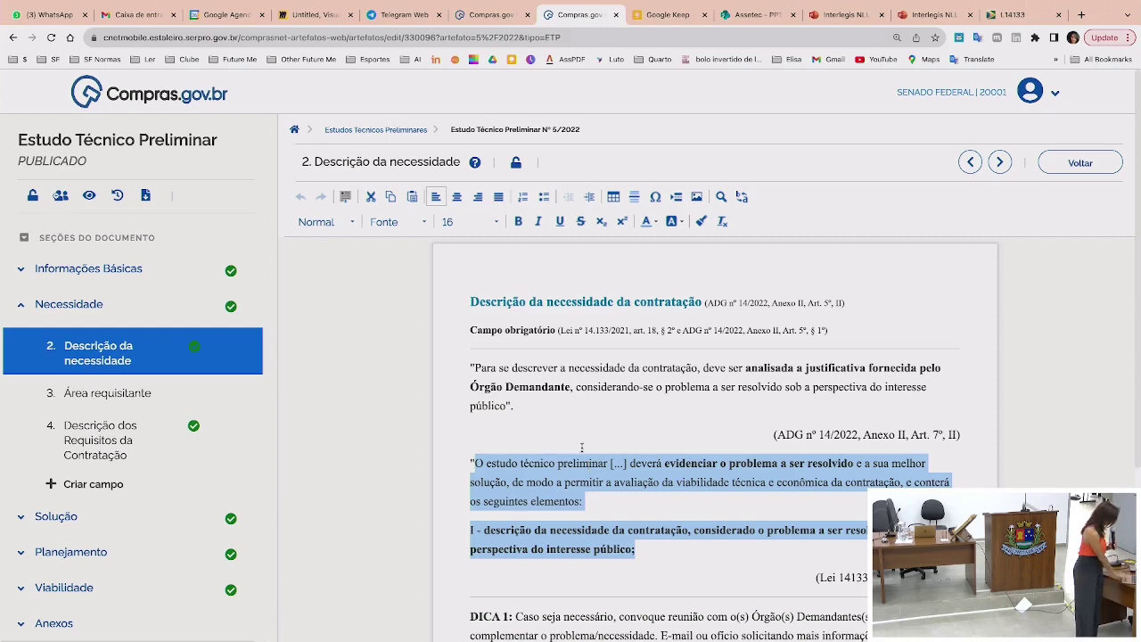
Open item 4, Descrição dos Requisitos da Contratação, and highlight the note requiring justification when the field is left blank
{"action": "left_click", "coordinate": [87, 437]}
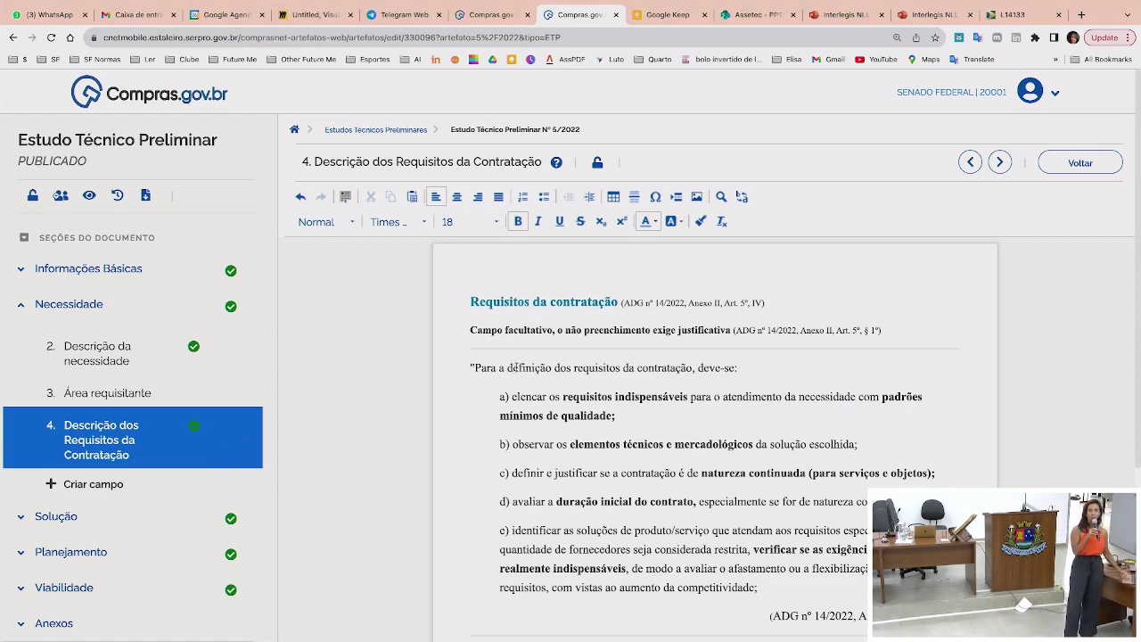
{"action": "left_click_drag", "start_coordinate": [568, 330], "coordinate": [760, 344]}
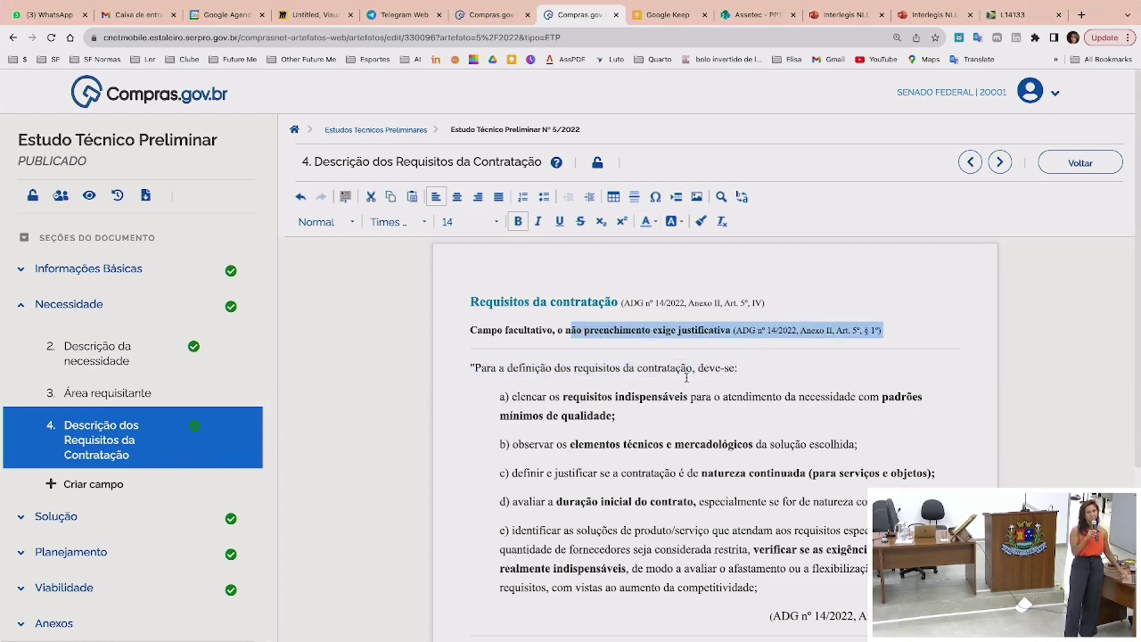
{"action": "left_click", "coordinate": [653, 378]}
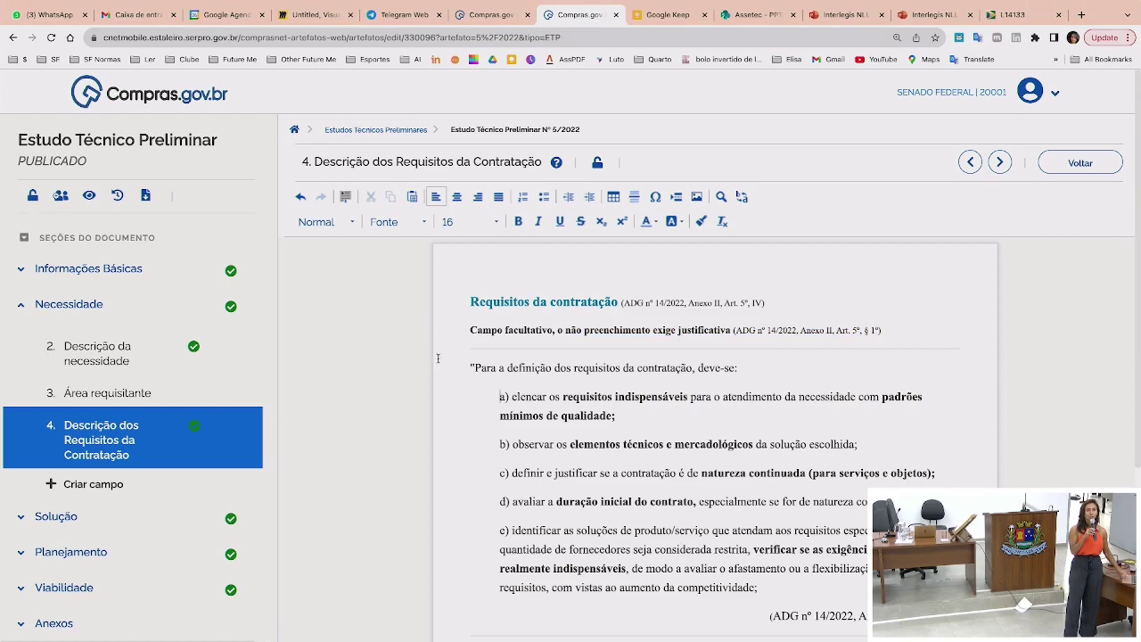
Examine the list of requirement-definition criteria a) to e) and the DICAS table in Descrição dos Requisitos da Contratação
{"action": "scroll", "coordinate": [454, 418], "scroll_direction": "down", "scroll_amount": 2}
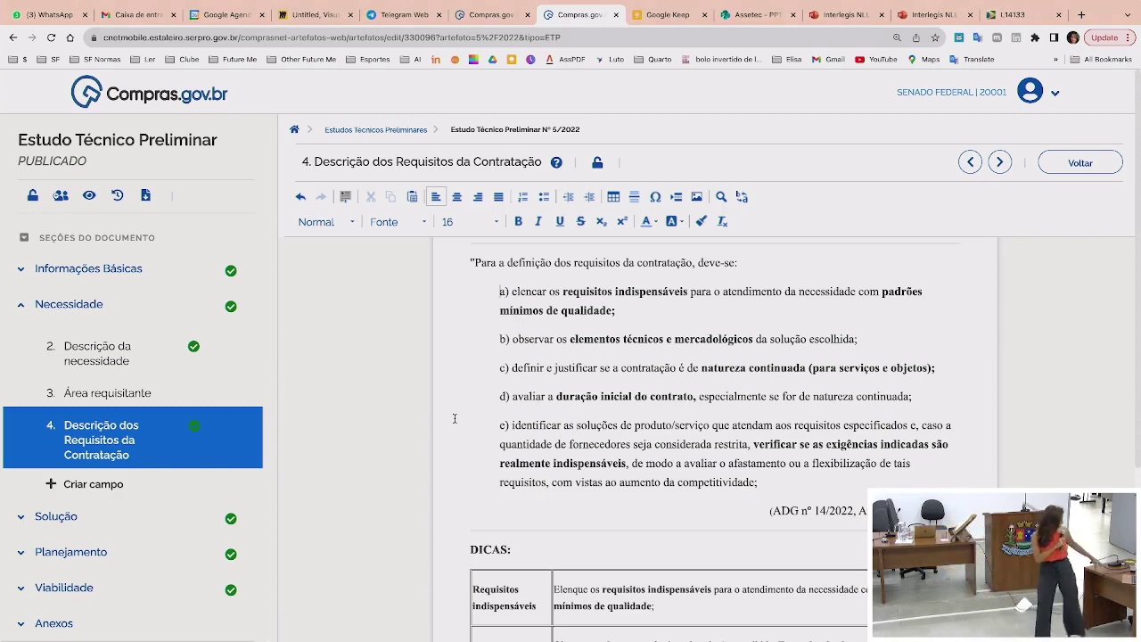
{"action": "scroll", "coordinate": [481, 415], "scroll_direction": "down", "scroll_amount": 3}
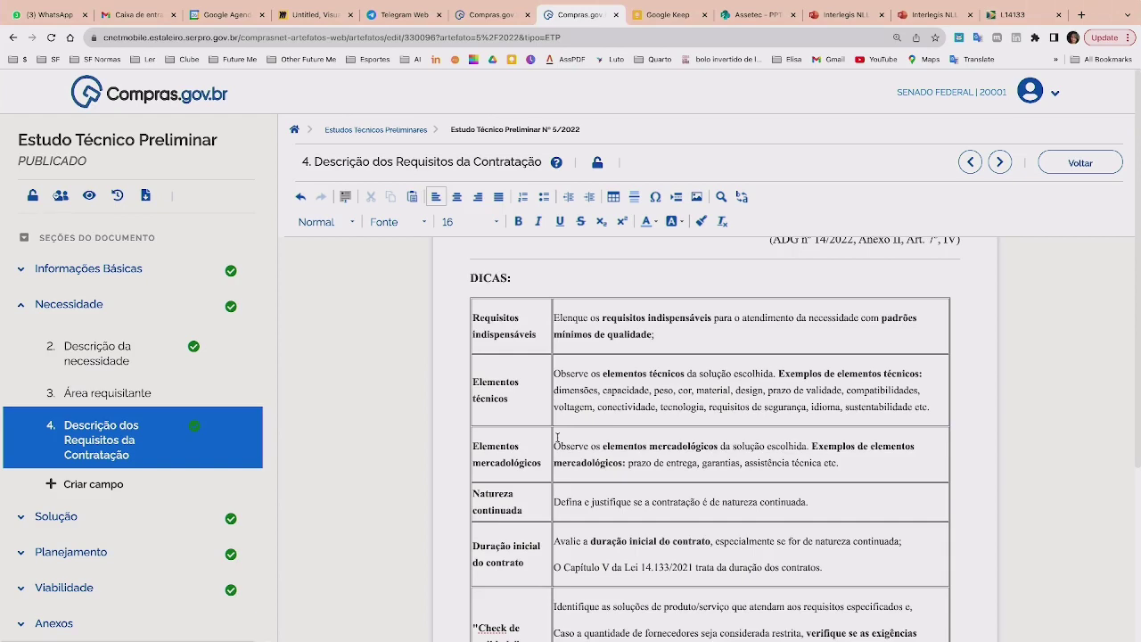
{"action": "scroll", "coordinate": [556, 437], "scroll_direction": "up", "scroll_amount": 5}
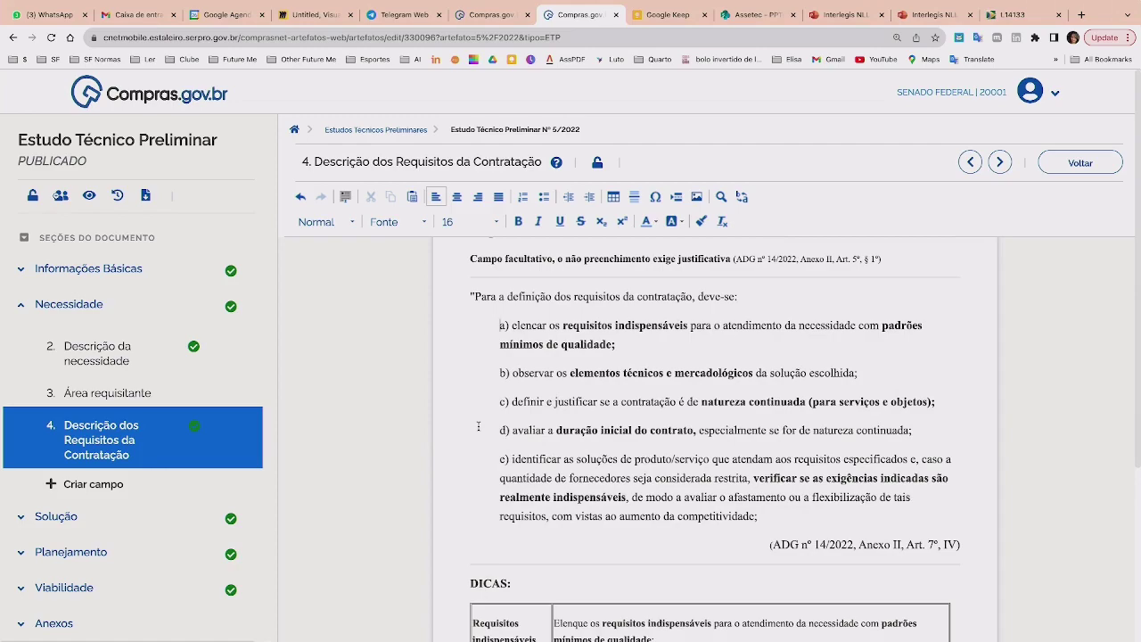
{"action": "scroll", "coordinate": [478, 426], "scroll_direction": "down", "scroll_amount": 1}
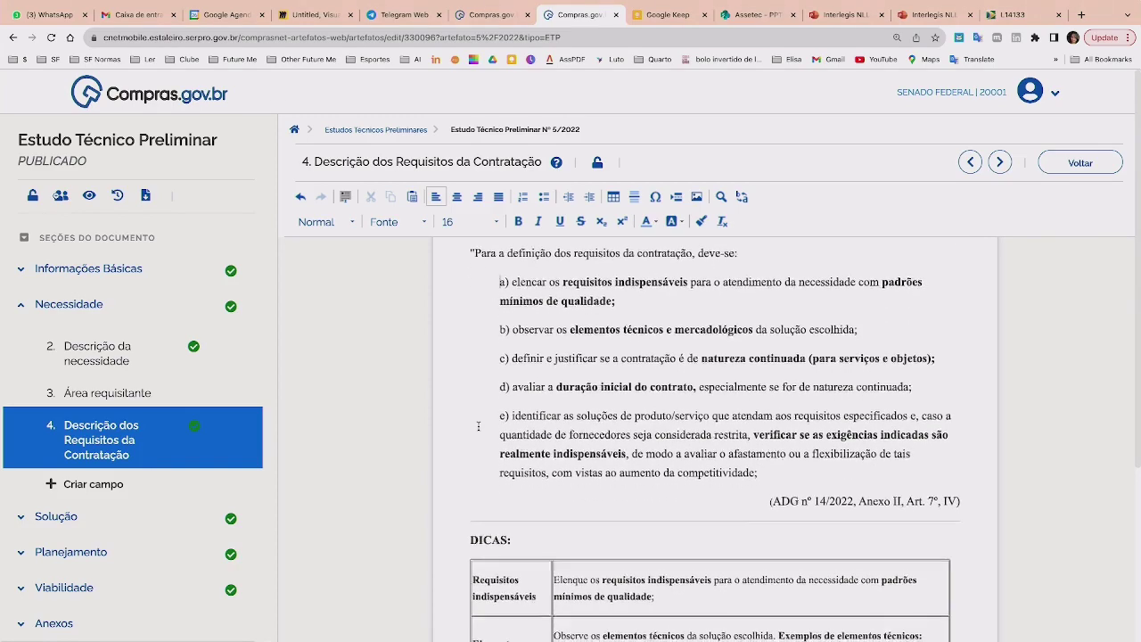
{"action": "scroll", "coordinate": [477, 426], "scroll_direction": "down", "scroll_amount": 1}
{"action": "scroll", "coordinate": [477, 426], "scroll_direction": "down", "scroll_amount": 2}
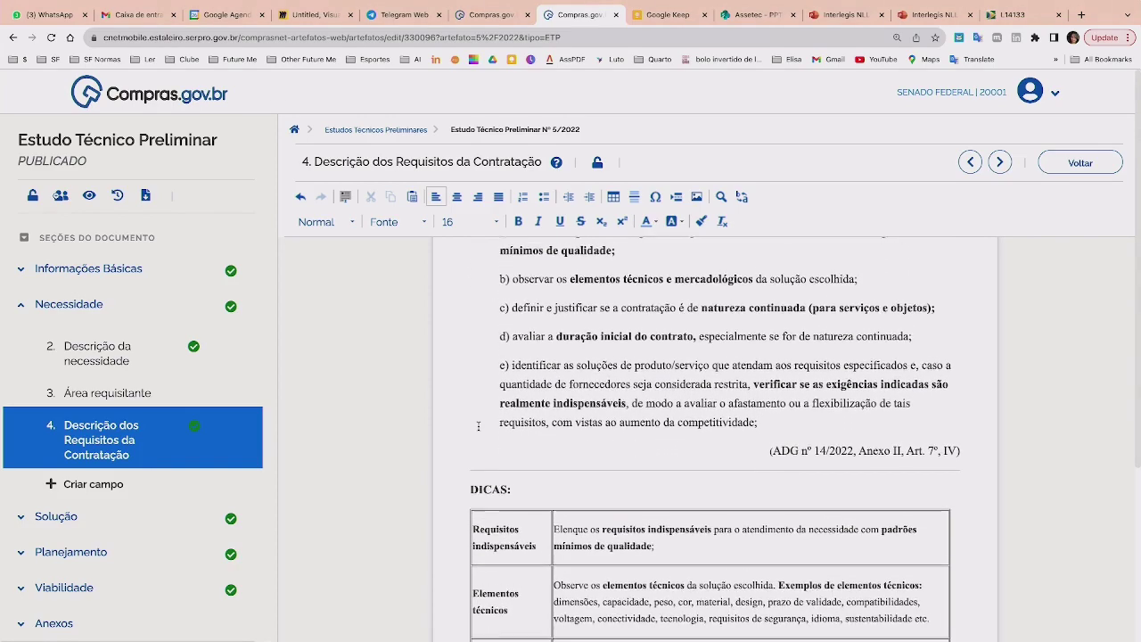
{"action": "scroll", "coordinate": [477, 426], "scroll_direction": "up", "scroll_amount": 1}
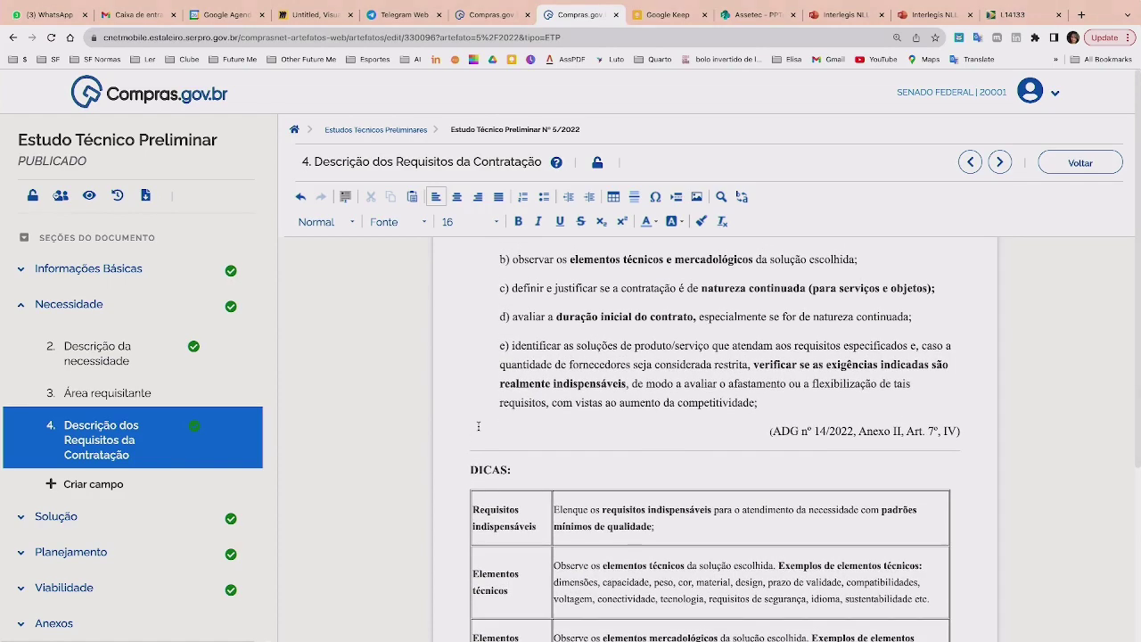
{"action": "scroll", "coordinate": [478, 426], "scroll_direction": "down", "scroll_amount": 1}
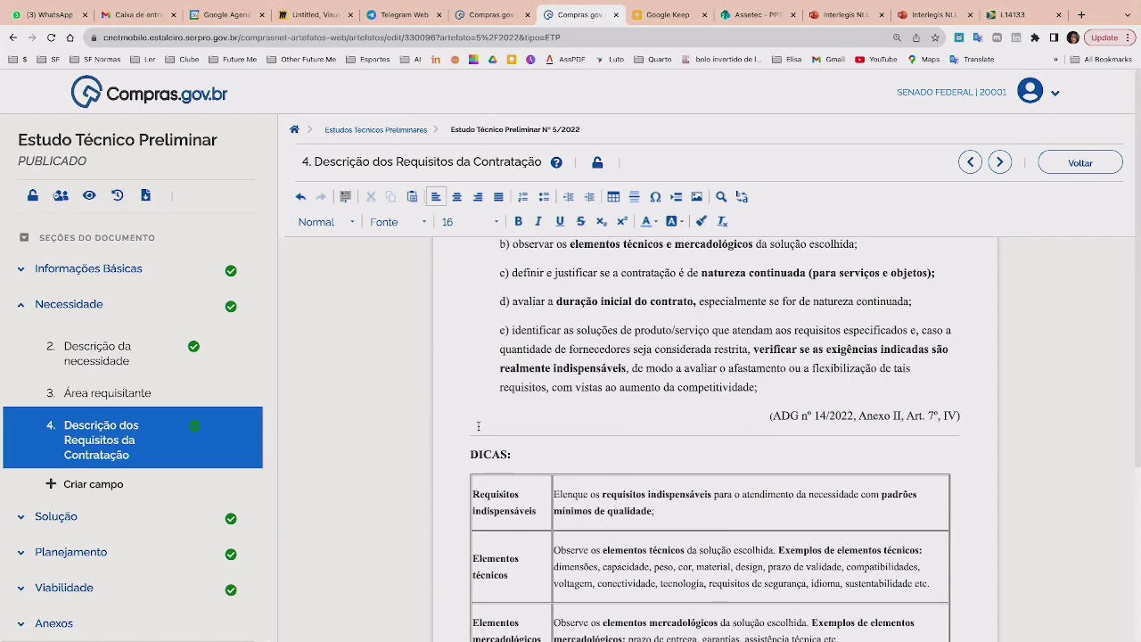
{"action": "scroll", "coordinate": [478, 426], "scroll_direction": "down", "scroll_amount": 3}
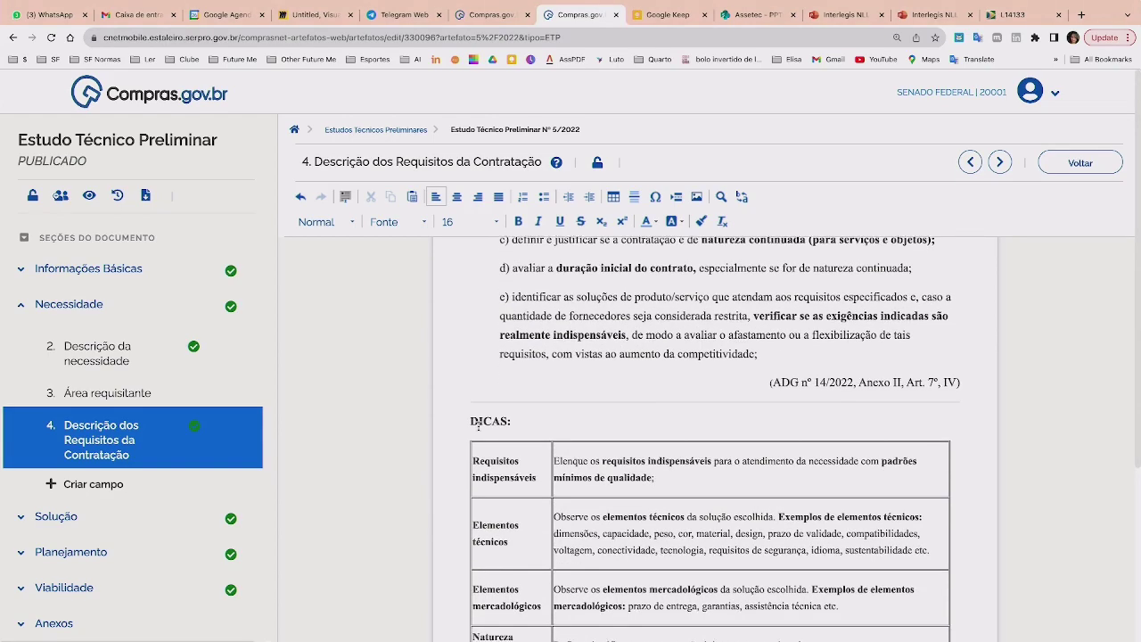
{"action": "scroll", "coordinate": [478, 426], "scroll_direction": "down", "scroll_amount": 1}
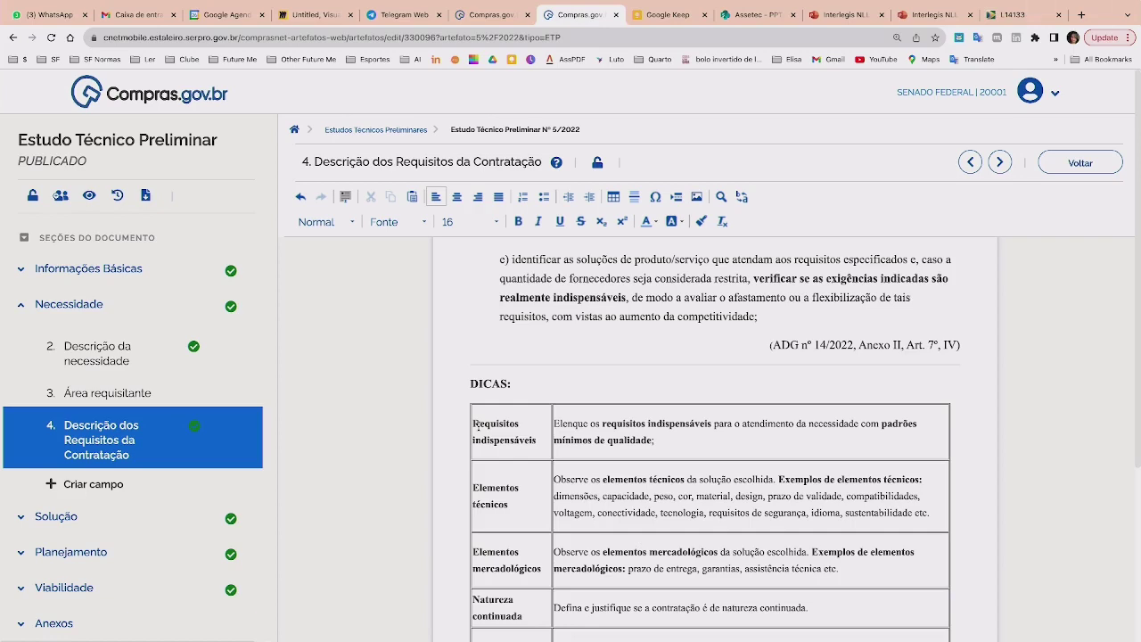
Collapse the Necessidade section and expand Solução to view its items 5 to 11
{"action": "scroll", "coordinate": [478, 426], "scroll_direction": "up", "scroll_amount": 2}
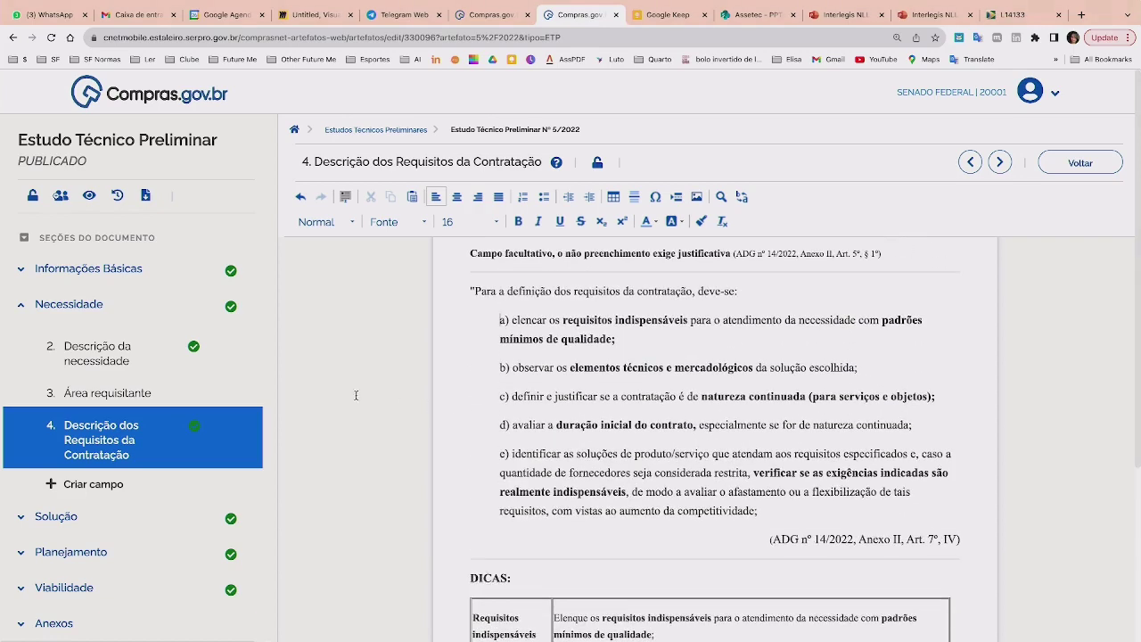
{"action": "left_click", "coordinate": [22, 306]}
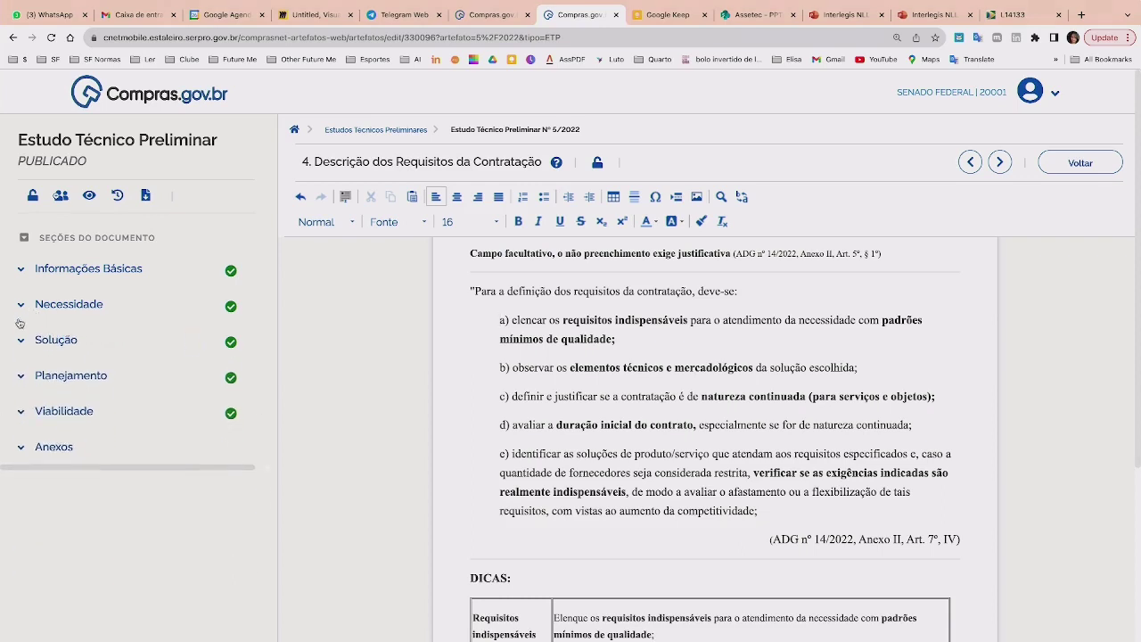
{"action": "left_click", "coordinate": [22, 345]}
{"action": "scroll", "coordinate": [22, 346], "scroll_direction": "down", "scroll_amount": 2}
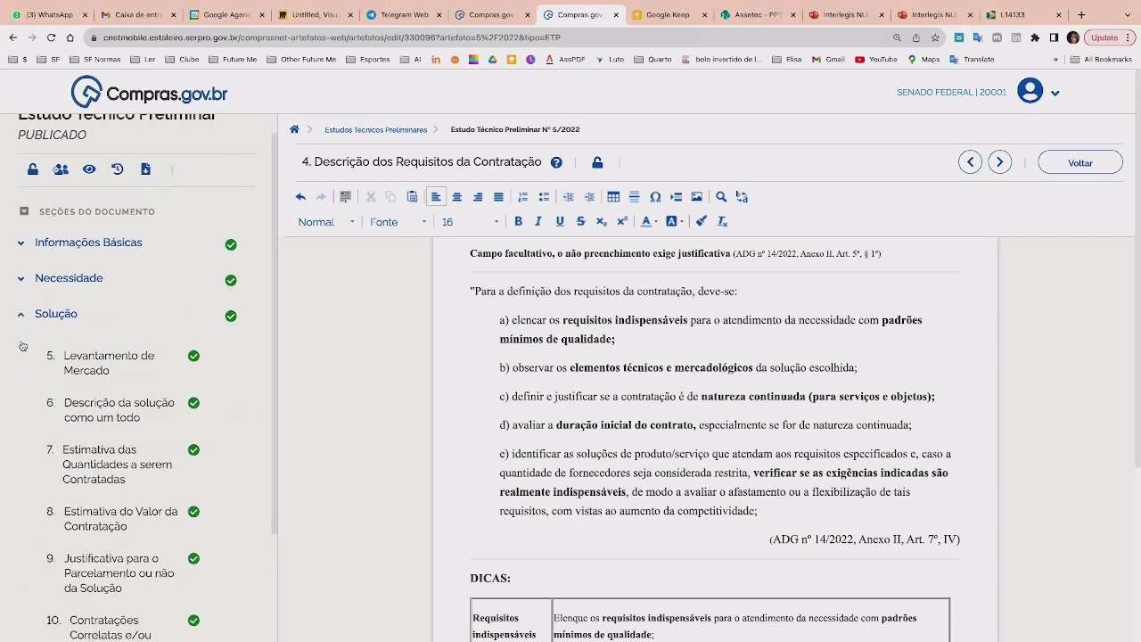
{"action": "scroll", "coordinate": [22, 346], "scroll_direction": "down", "scroll_amount": 2}
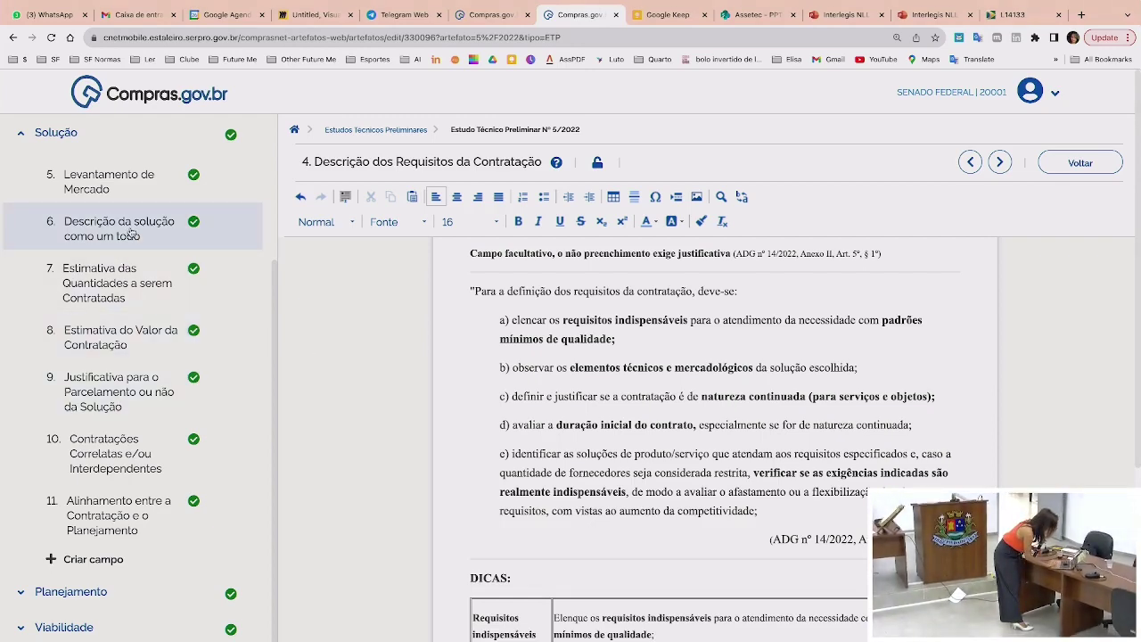
Expand the Necessidade section again and open item 5, Levantamento de Mercado, under Solução
{"action": "scroll", "coordinate": [131, 233], "scroll_direction": "up", "scroll_amount": 4}
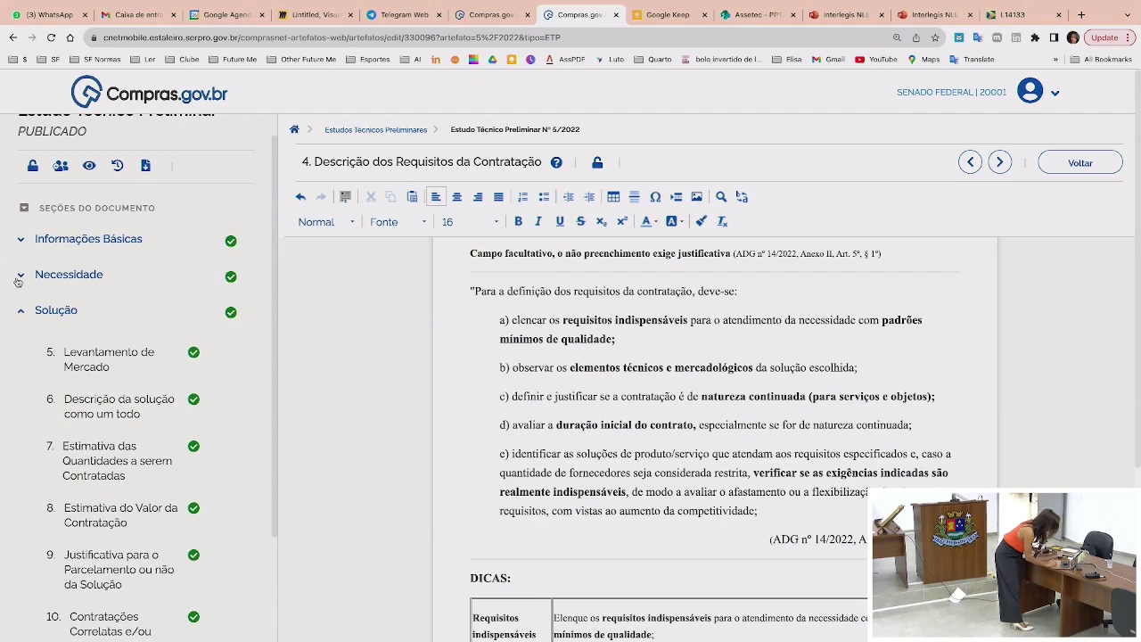
{"action": "left_click", "coordinate": [18, 278]}
{"action": "scroll", "coordinate": [148, 312], "scroll_direction": "down", "scroll_amount": 3}
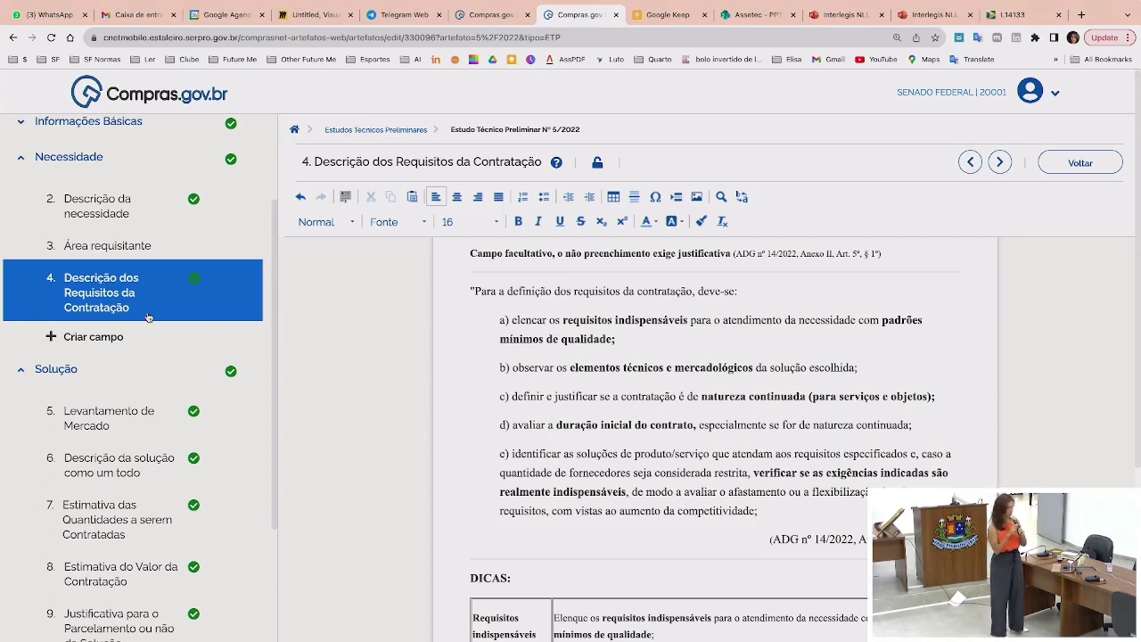
{"action": "scroll", "coordinate": [150, 362], "scroll_direction": "down", "scroll_amount": 2}
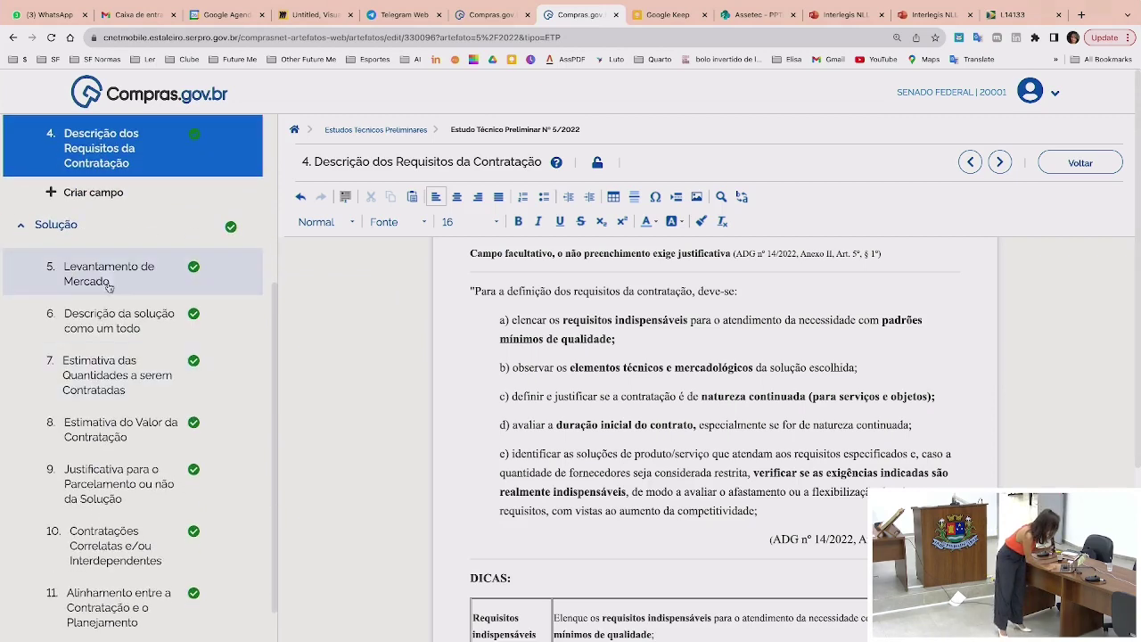
{"action": "left_click", "coordinate": [108, 272]}
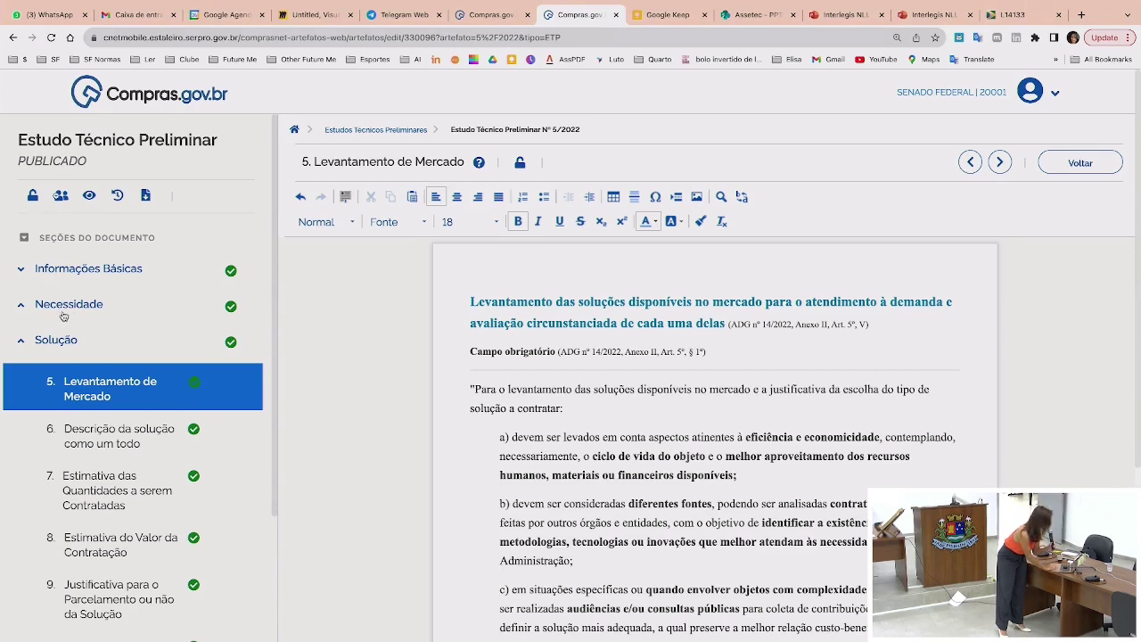
Look over the remaining Solução items and examine the title and mandatory-field note of the Levantamento de Mercado template
{"action": "scroll", "coordinate": [55, 428], "scroll_direction": "down", "scroll_amount": 3}
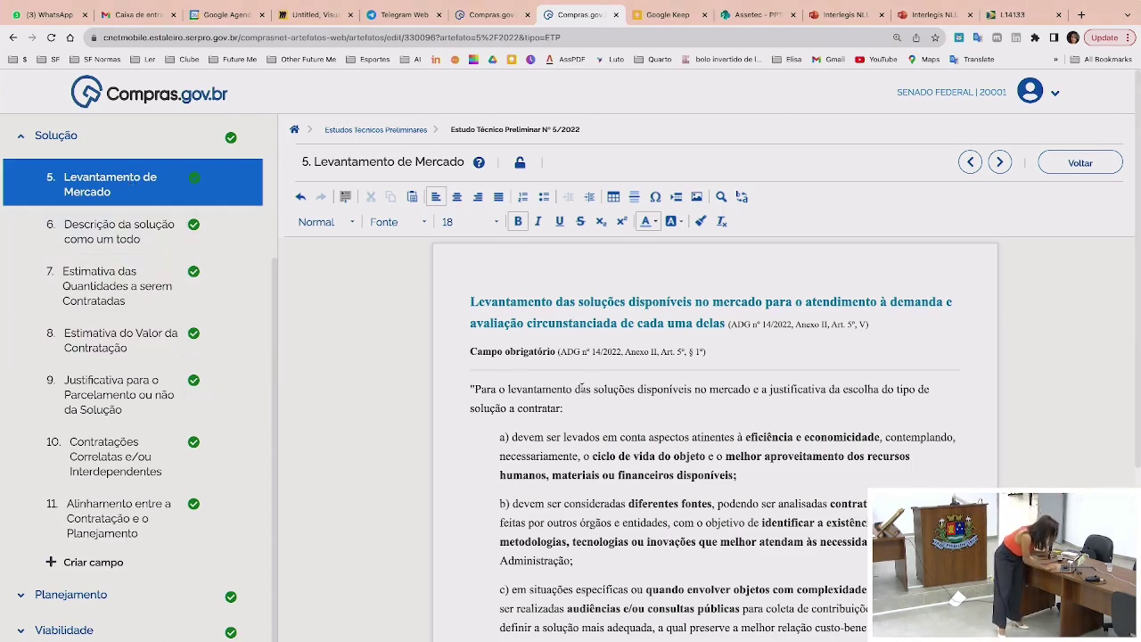
{"action": "scroll", "coordinate": [592, 390], "scroll_direction": "up", "scroll_amount": 5}
{"action": "scroll", "coordinate": [592, 390], "scroll_direction": "down", "scroll_amount": 4}
{"action": "scroll", "coordinate": [593, 389], "scroll_direction": "up", "scroll_amount": 1}
{"action": "scroll", "coordinate": [592, 389], "scroll_direction": "up", "scroll_amount": 3}
{"action": "scroll", "coordinate": [592, 389], "scroll_direction": "up", "scroll_amount": 2}
{"action": "scroll", "coordinate": [593, 390], "scroll_direction": "right", "scroll_amount": 2}
{"action": "scroll", "coordinate": [592, 389], "scroll_direction": "left", "scroll_amount": 1}
{"action": "scroll", "coordinate": [593, 390], "scroll_direction": "down", "scroll_amount": 1}
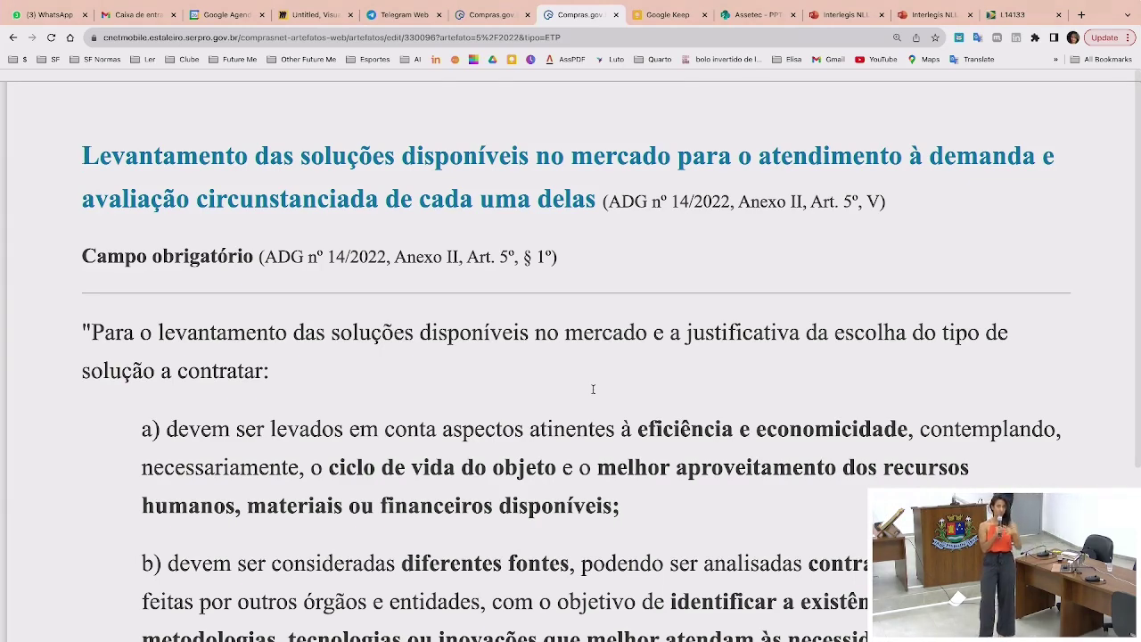
Open the Levantamento de Mercado help text, highlight its passage requiring justification when the field is left blank, and close it
{"action": "scroll", "coordinate": [593, 389], "scroll_direction": "up", "scroll_amount": 4}
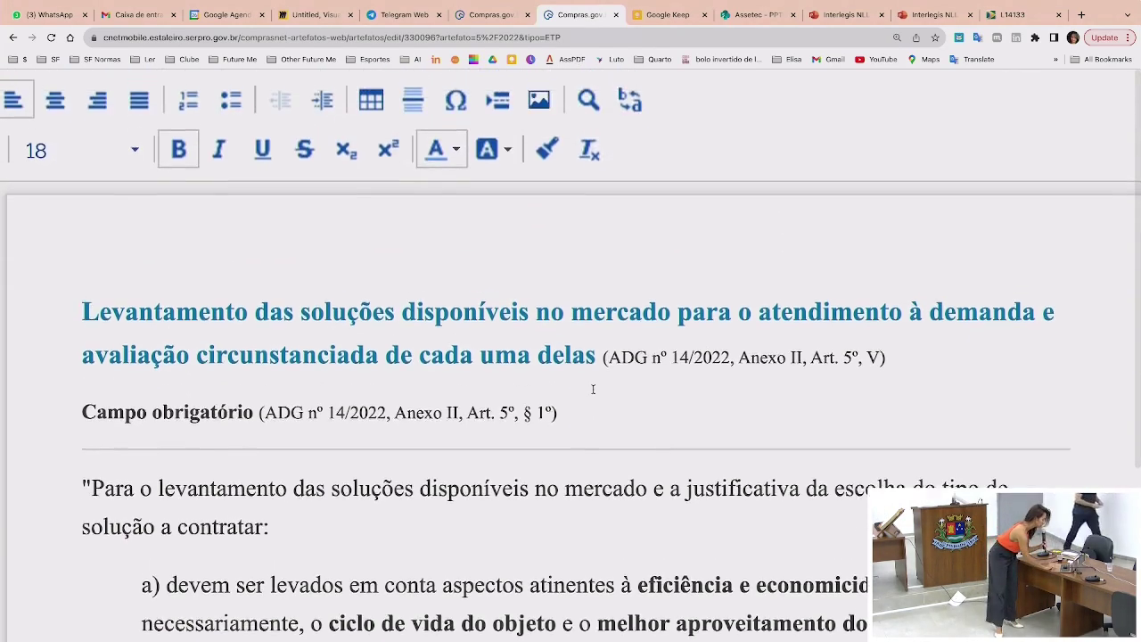
{"action": "left_click", "coordinate": [99, 214]}
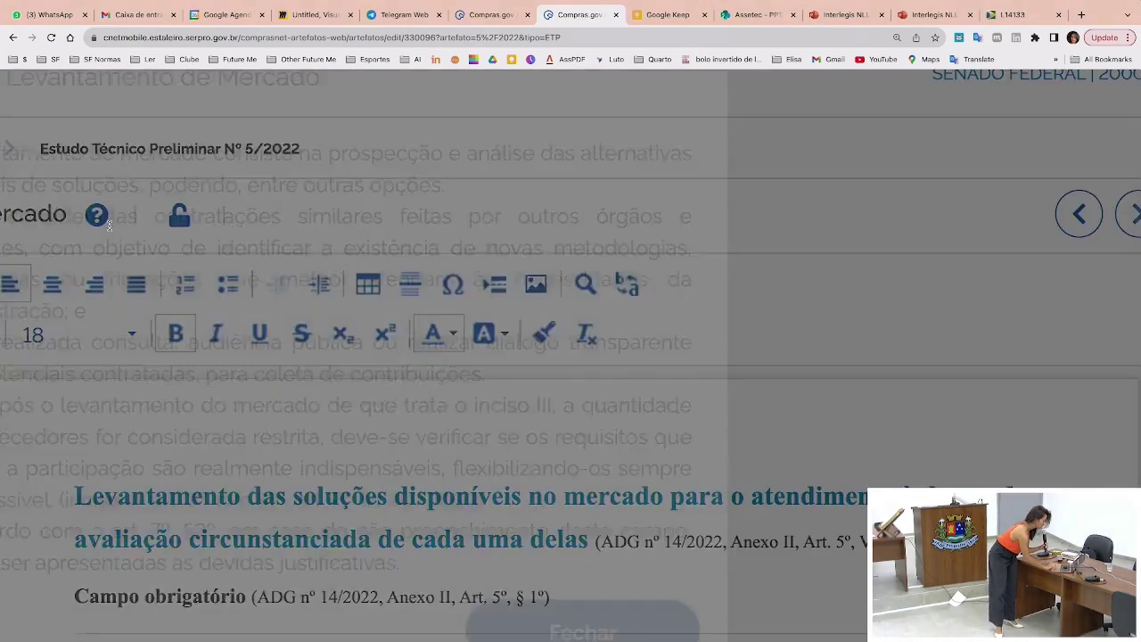
{"action": "scroll", "coordinate": [211, 369], "scroll_direction": "down", "scroll_amount": 2}
{"action": "scroll", "coordinate": [211, 370], "scroll_direction": "down", "scroll_amount": 1}
{"action": "scroll", "coordinate": [196, 383], "scroll_direction": "left", "scroll_amount": 3}
{"action": "scroll", "coordinate": [170, 405], "scroll_direction": "up", "scroll_amount": 1}
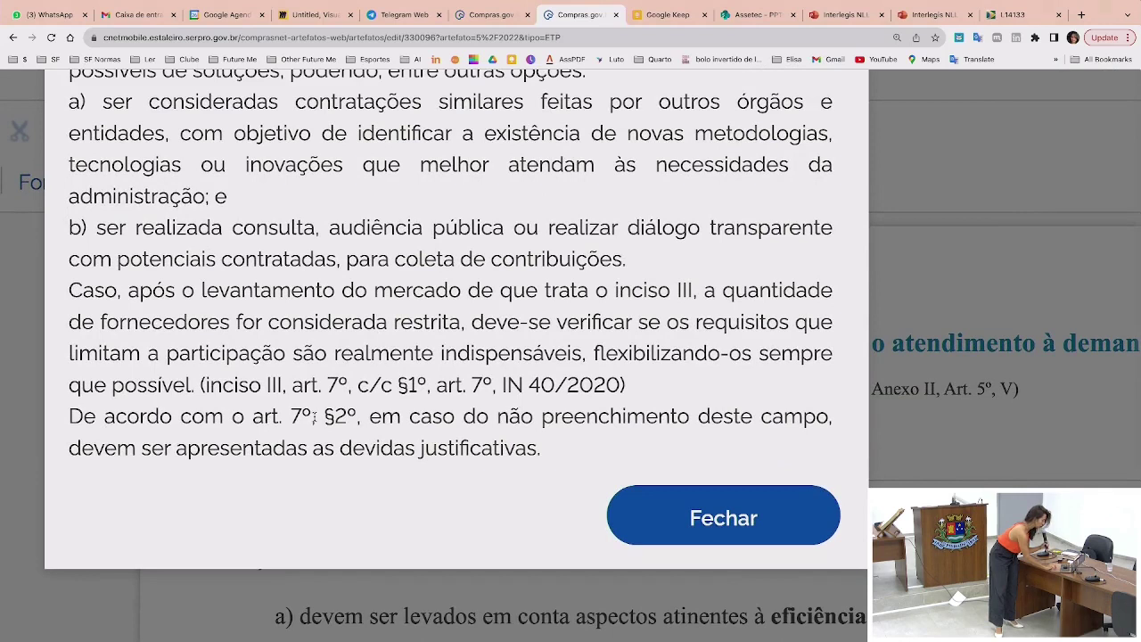
{"action": "left_click_drag", "start_coordinate": [361, 419], "coordinate": [567, 453]}
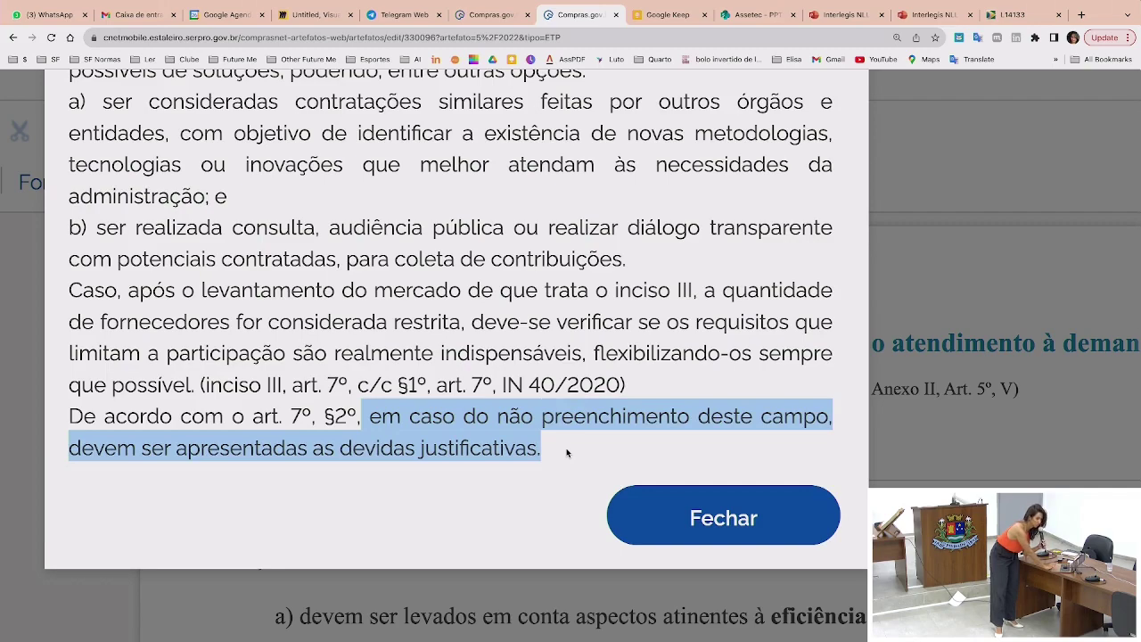
{"action": "left_click", "coordinate": [723, 517]}
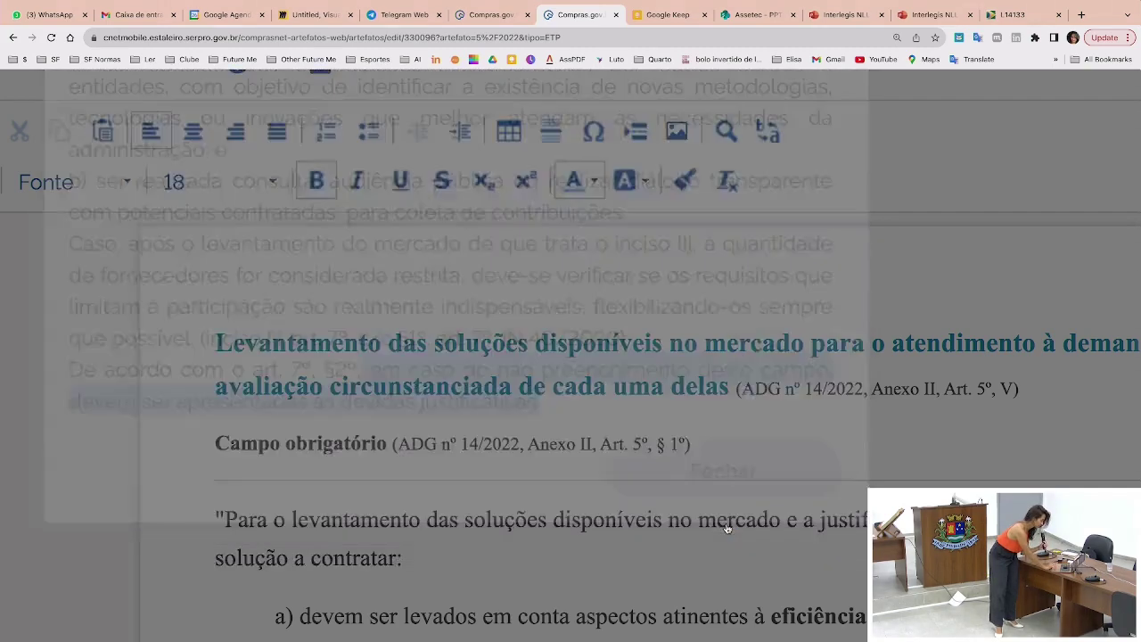
Read the market-survey criteria a) to d) in Levantamento de Mercado, through the closing ADG nº 14/2022 reference
{"action": "scroll", "coordinate": [727, 521], "scroll_direction": "down", "scroll_amount": 5}
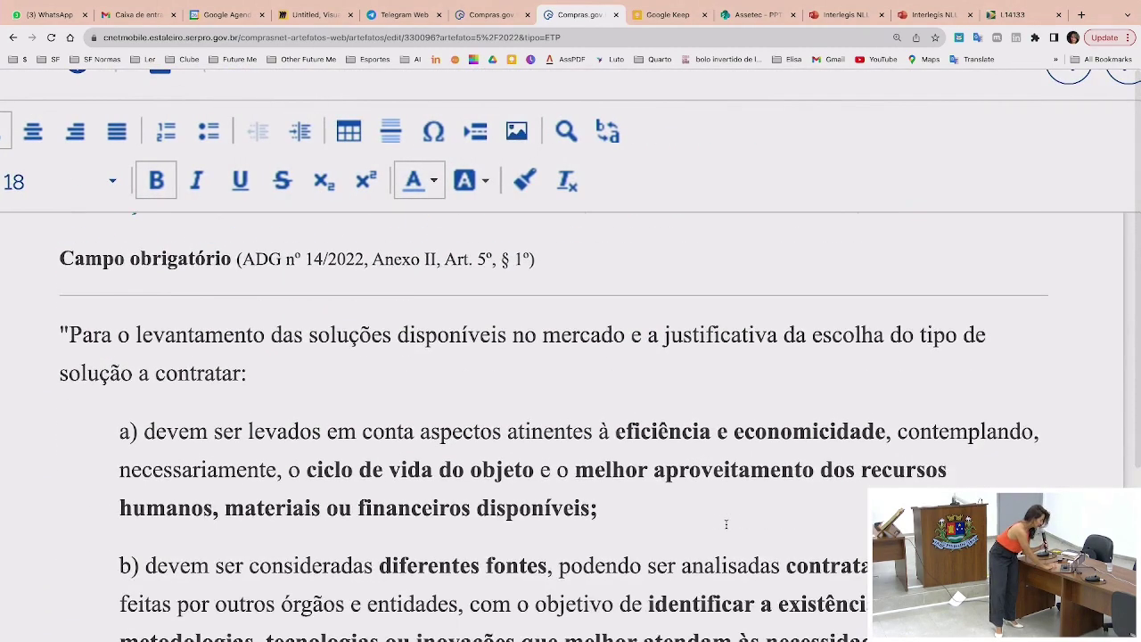
{"action": "scroll", "coordinate": [726, 524], "scroll_direction": "down", "scroll_amount": 1}
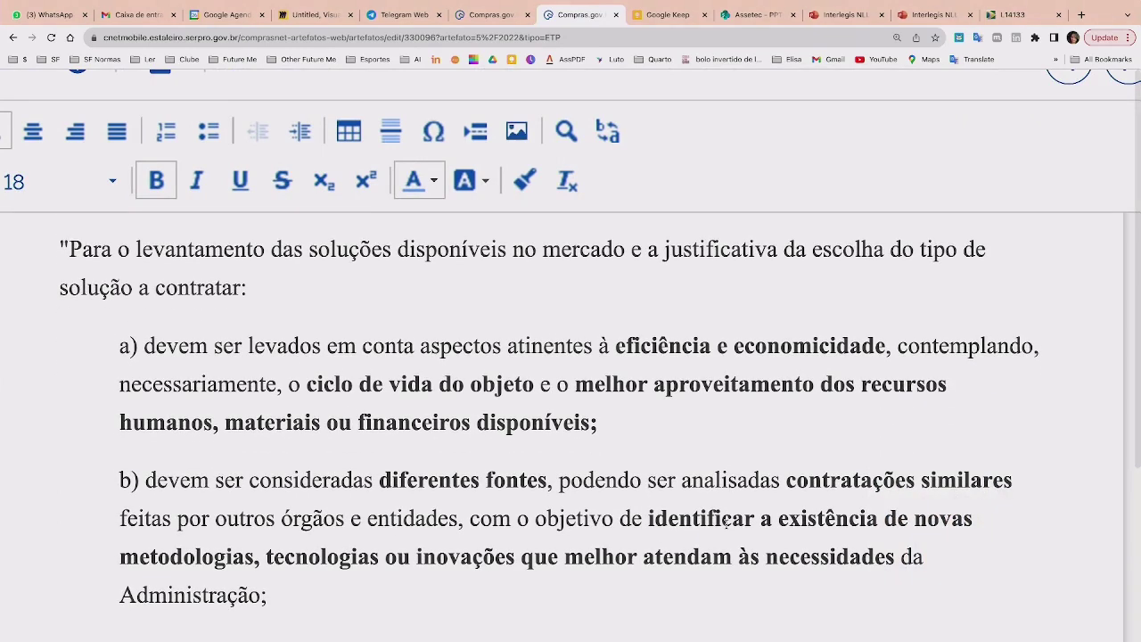
{"action": "scroll", "coordinate": [726, 520], "scroll_direction": "down", "scroll_amount": 2}
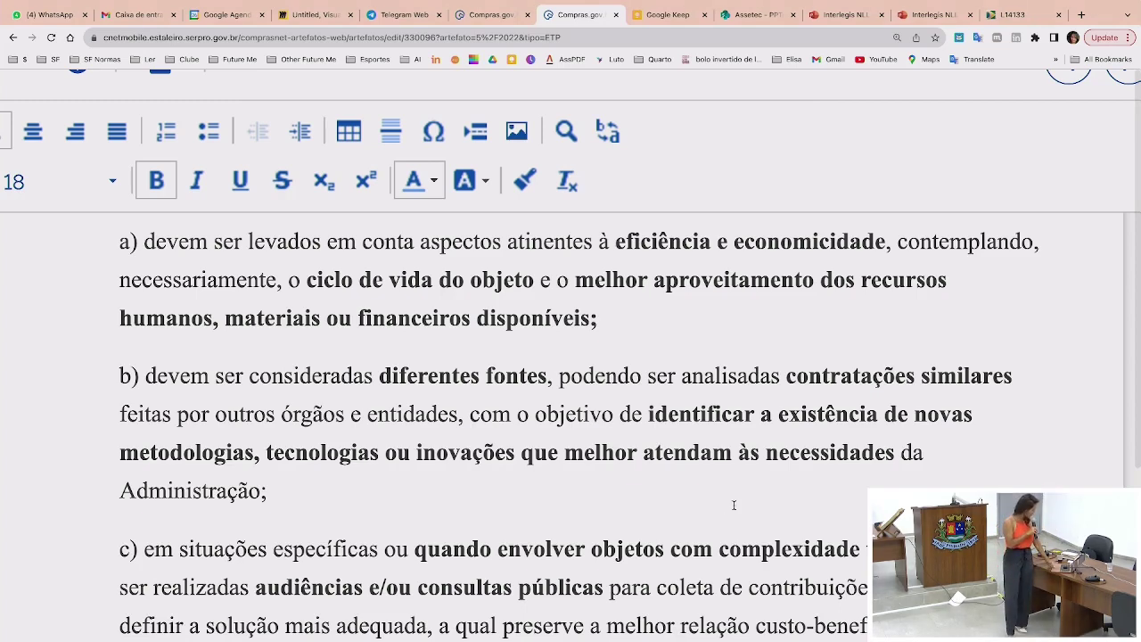
{"action": "scroll", "coordinate": [737, 511], "scroll_direction": "down", "scroll_amount": 3}
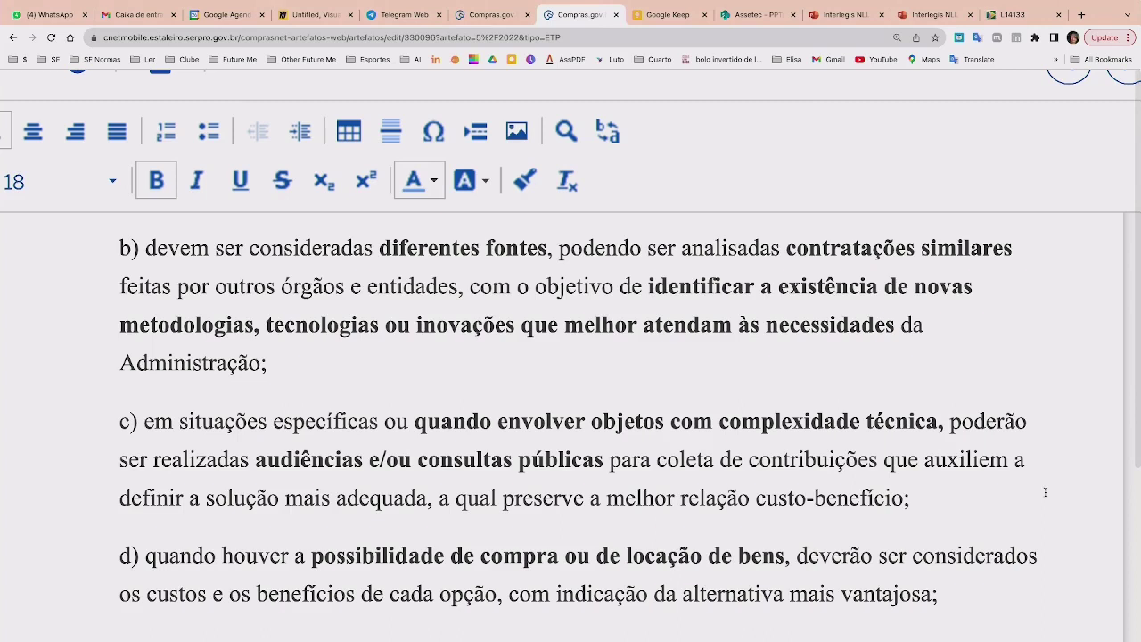
{"action": "scroll", "coordinate": [1044, 492], "scroll_direction": "down", "scroll_amount": 3}
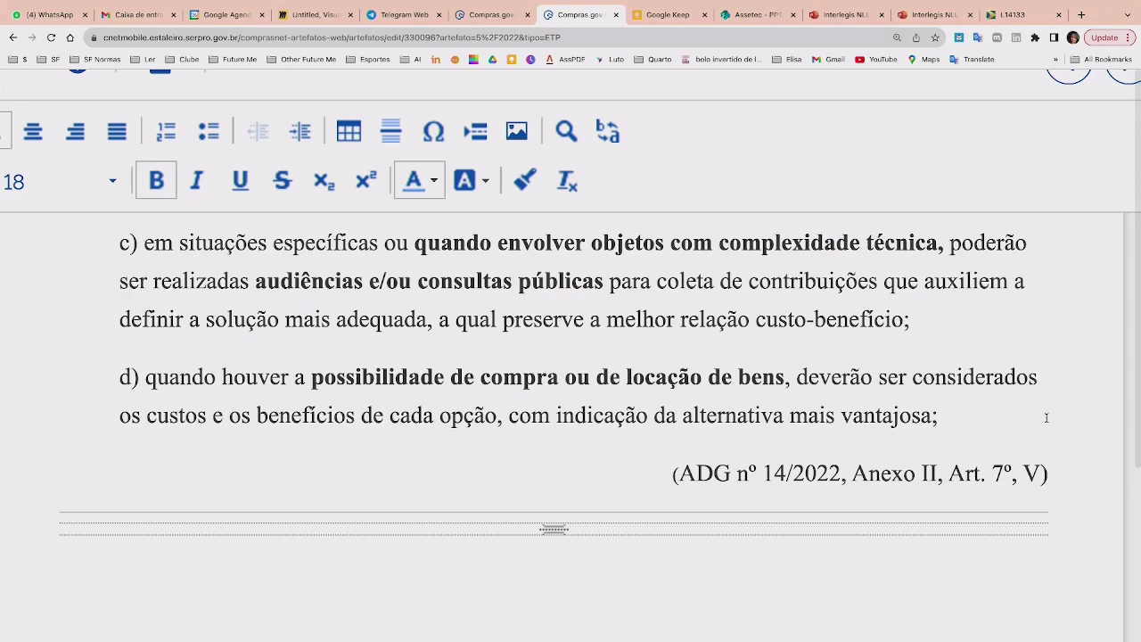
{"action": "scroll", "coordinate": [1046, 417], "scroll_direction": "down", "scroll_amount": 1}
{"action": "scroll", "coordinate": [1046, 417], "scroll_direction": "up", "scroll_amount": 1}
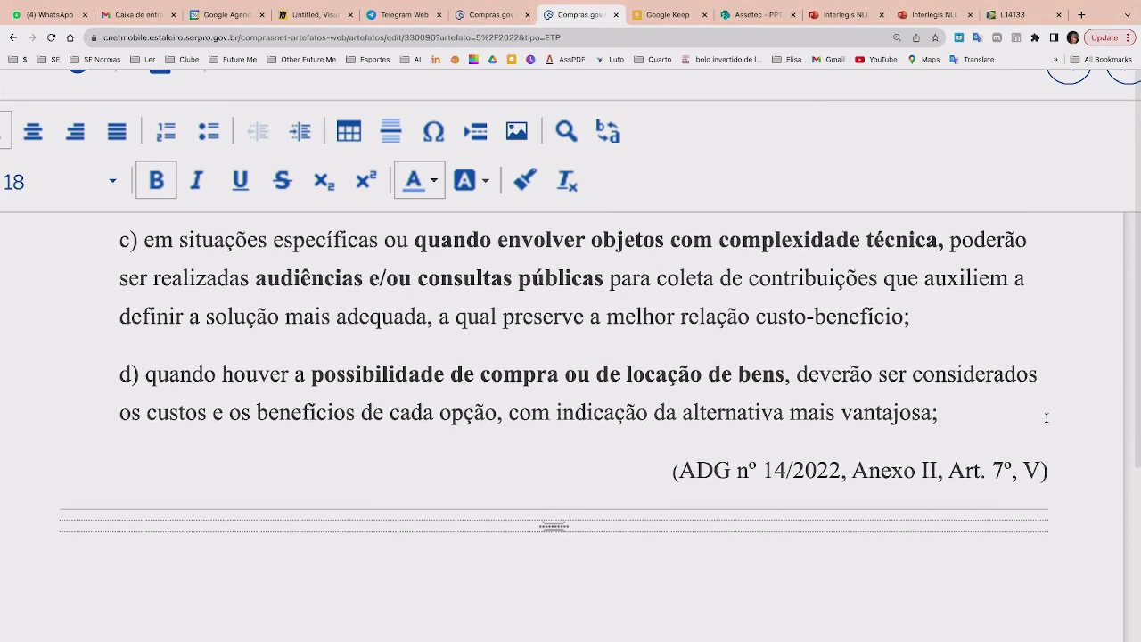
{"action": "scroll", "coordinate": [1046, 417], "scroll_direction": "down", "scroll_amount": 1}
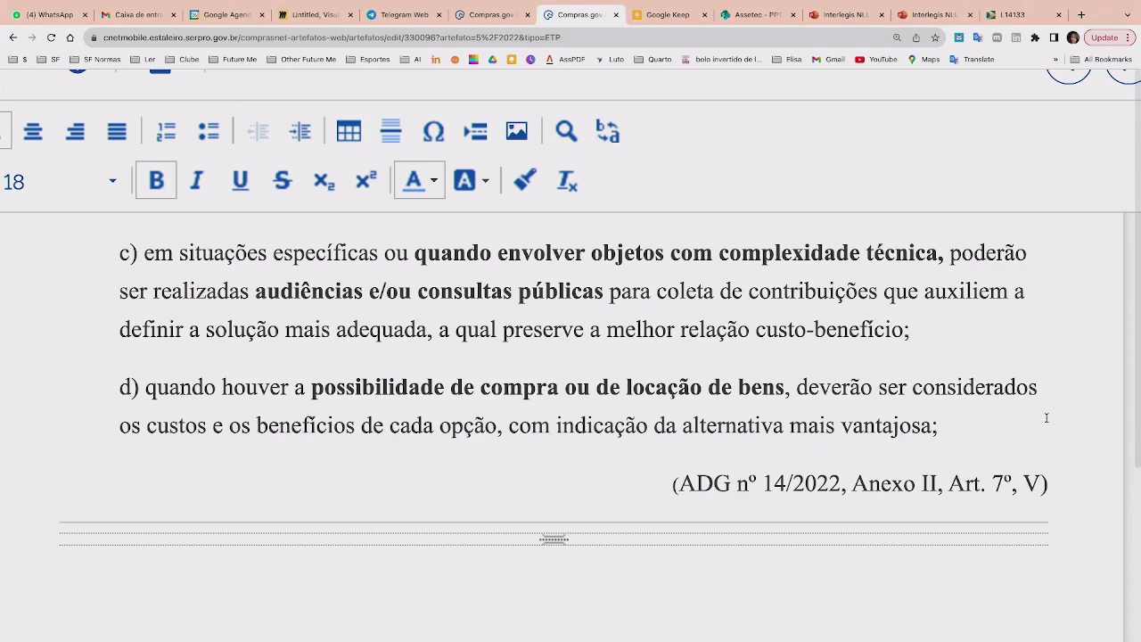
{"action": "scroll", "coordinate": [1046, 417], "scroll_direction": "down", "scroll_amount": 2}
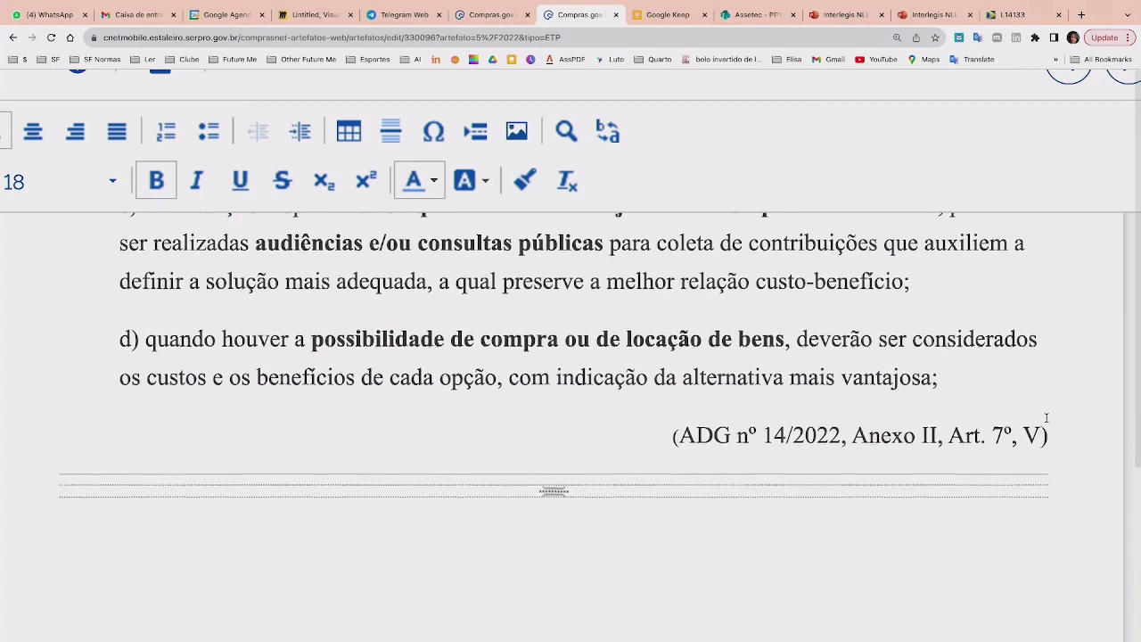
{"action": "scroll", "coordinate": [1046, 417], "scroll_direction": "down", "scroll_amount": 1}
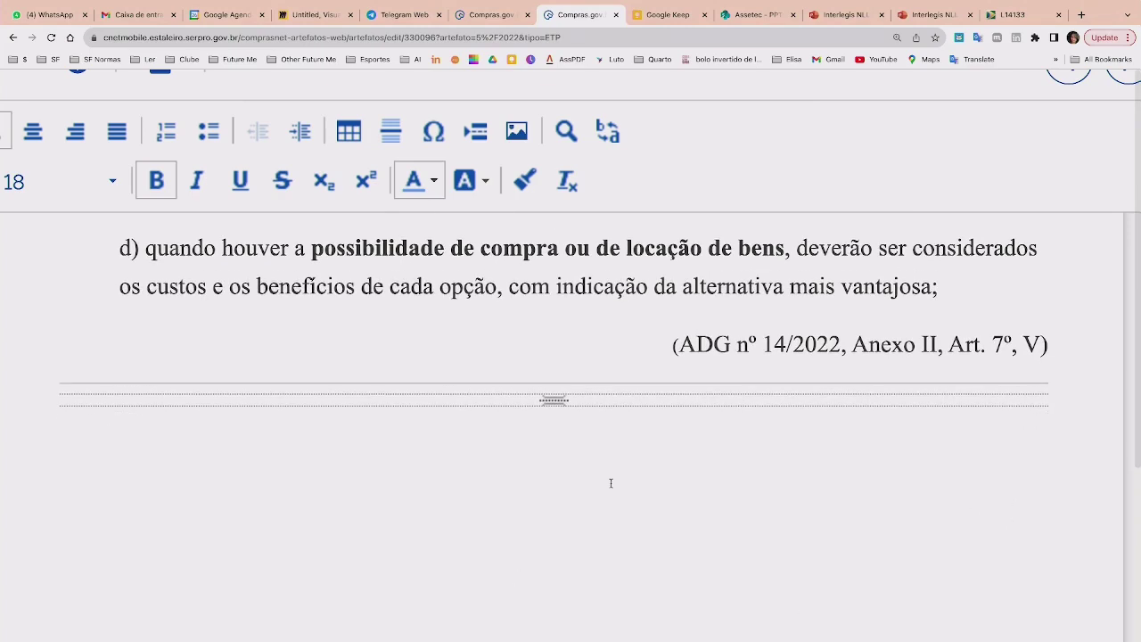
Open item 6, Descrição da solução como um todo, in the Solução section
{"action": "key", "text": "ctrl+minus"}
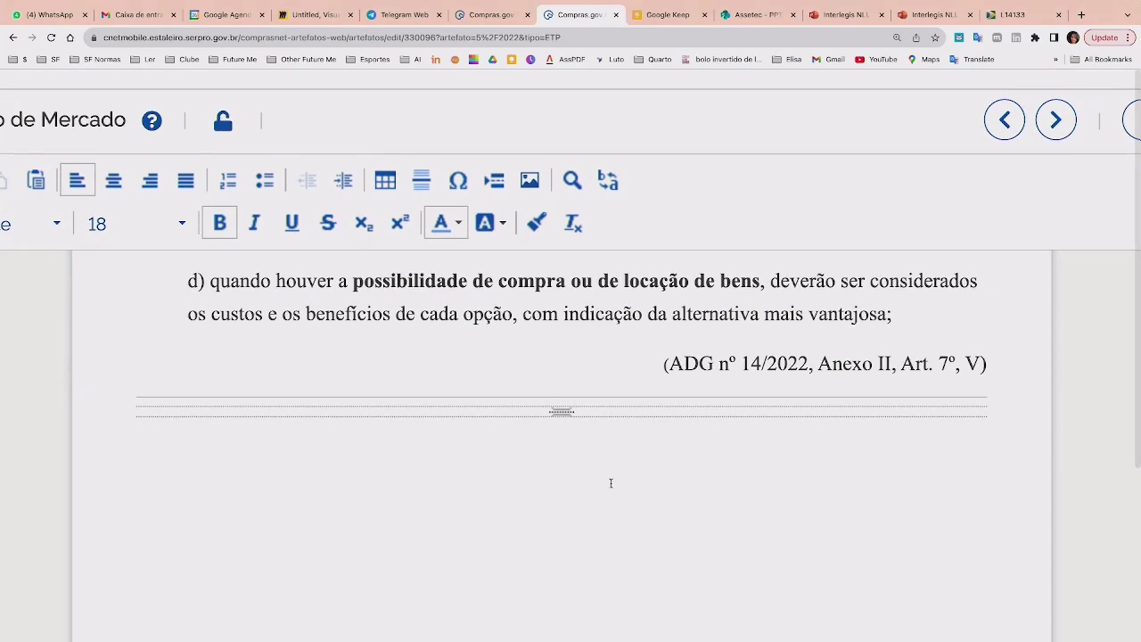
{"action": "key", "text": "ctrl+minus"}
{"action": "scroll", "coordinate": [610, 483], "scroll_direction": "up", "scroll_amount": 3}
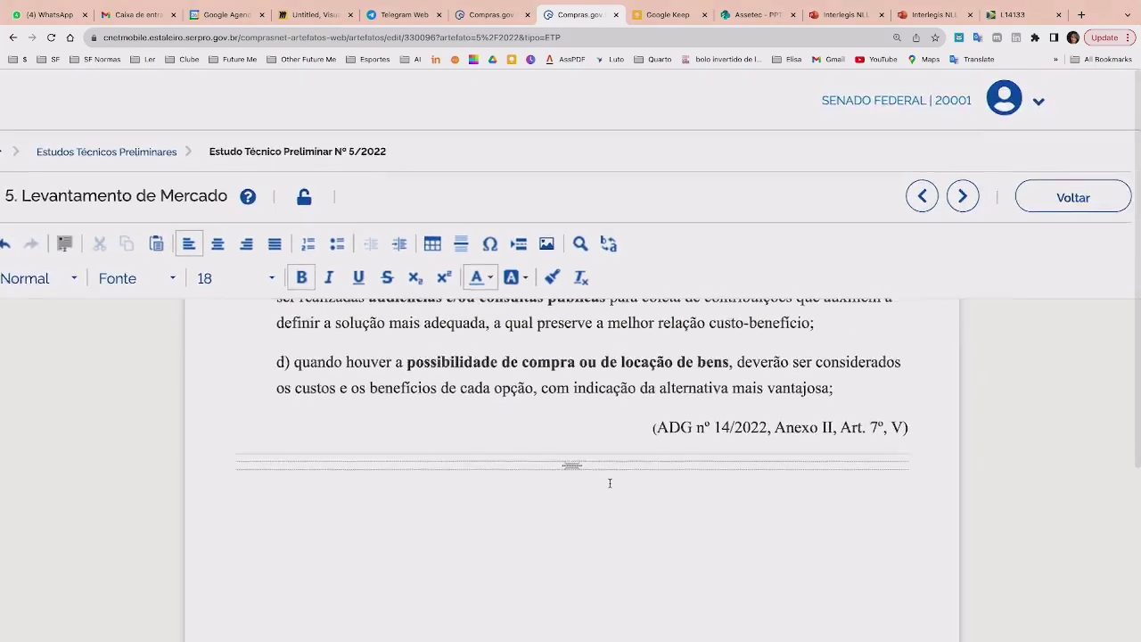
{"action": "key", "text": "ctrl+minus"}
{"action": "scroll", "coordinate": [609, 483], "scroll_direction": "up", "scroll_amount": 1}
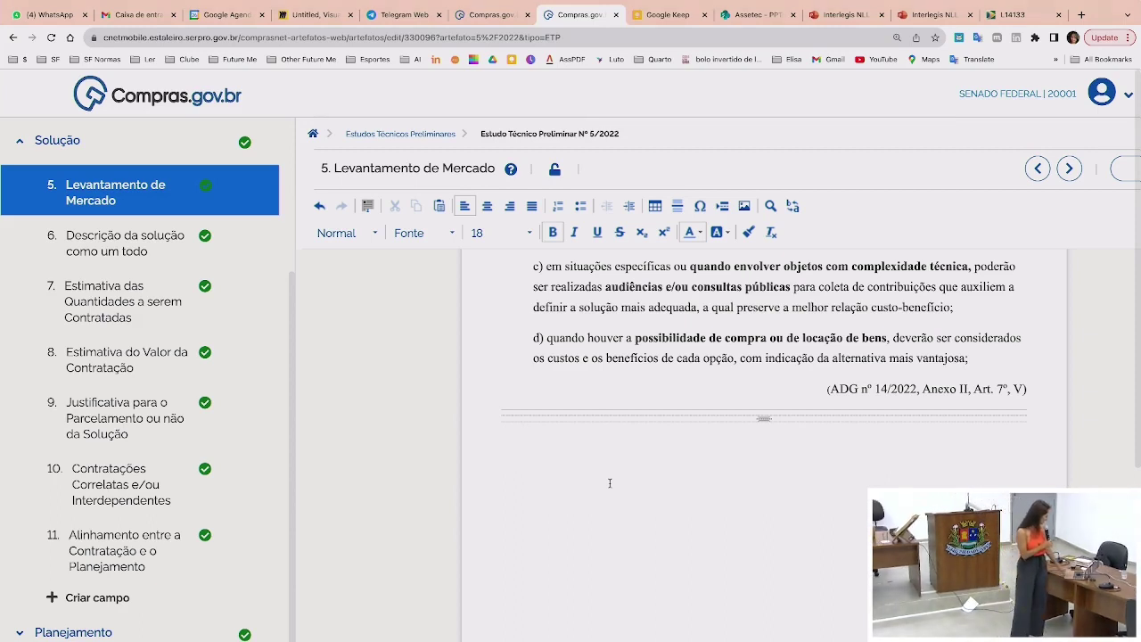
{"action": "scroll", "coordinate": [463, 437], "scroll_direction": "up", "scroll_amount": 3}
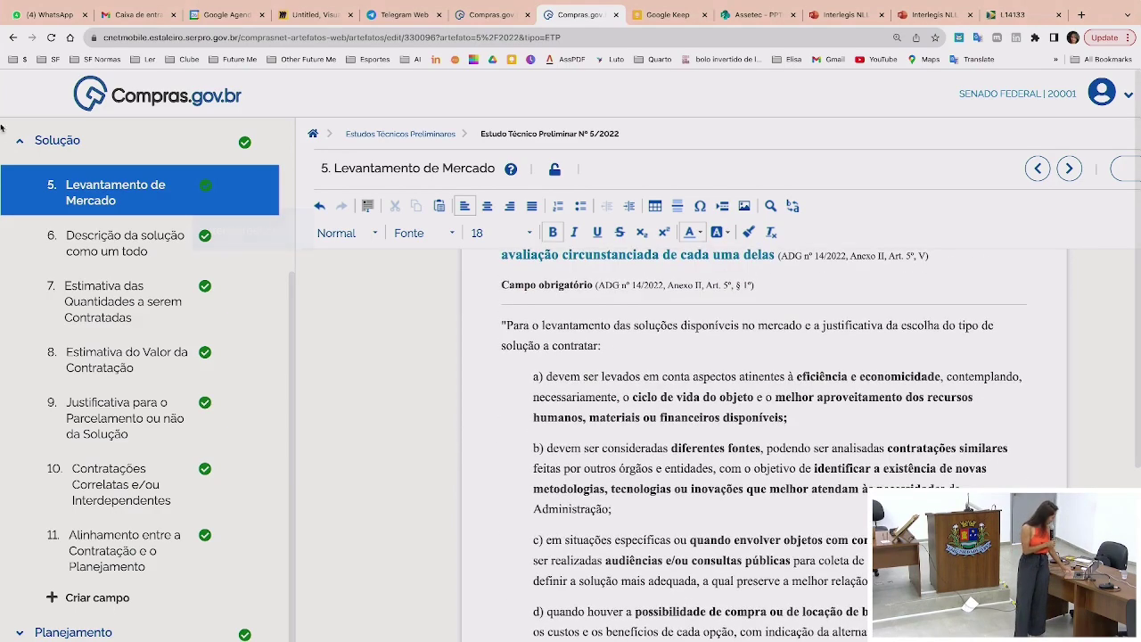
{"action": "left_click", "coordinate": [103, 258]}
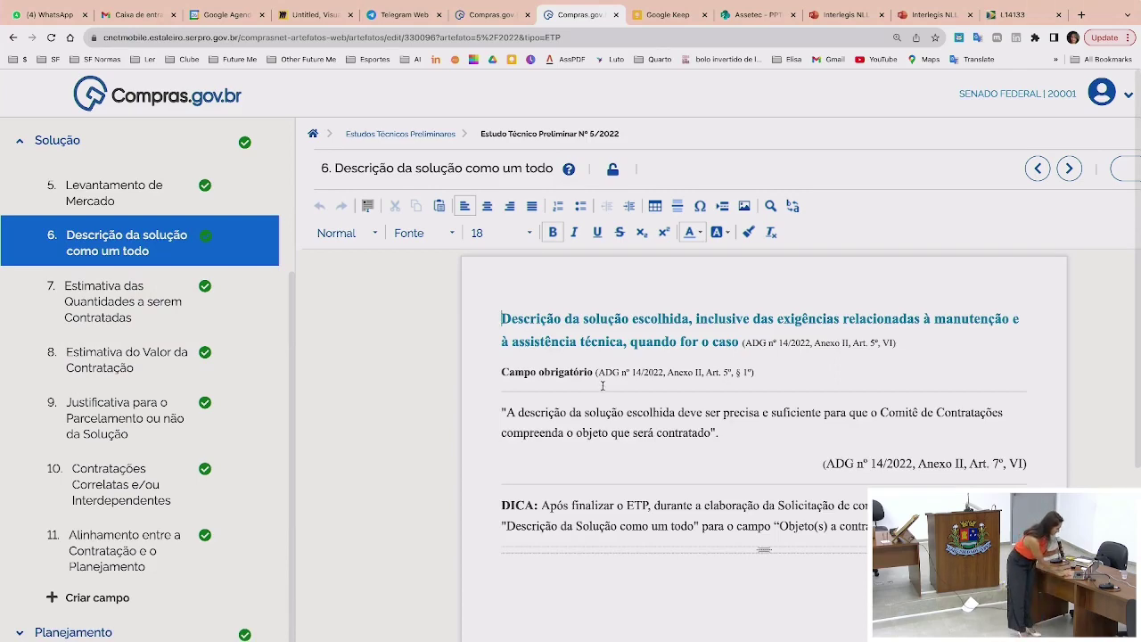
Highlight the mandatory-field note in Descrição da solução como um todo and read the quoted rule and the DICA
{"action": "scroll", "coordinate": [570, 386], "scroll_direction": "right", "scroll_amount": 1}
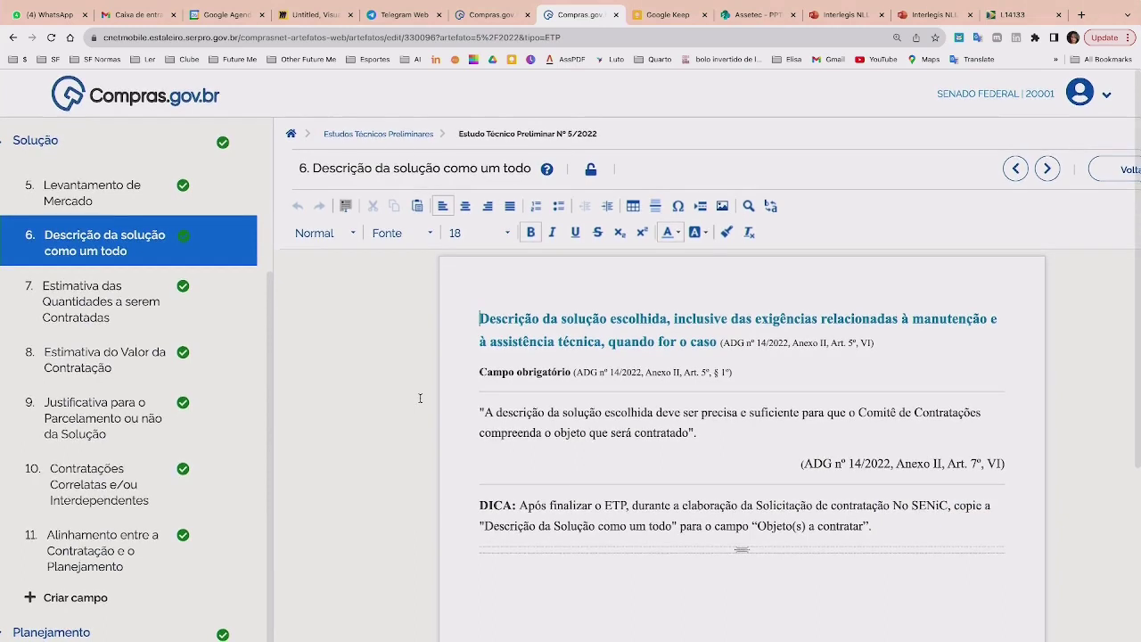
{"action": "left_click_drag", "start_coordinate": [480, 372], "coordinate": [641, 371]}
{"action": "left_click", "coordinate": [614, 369]}
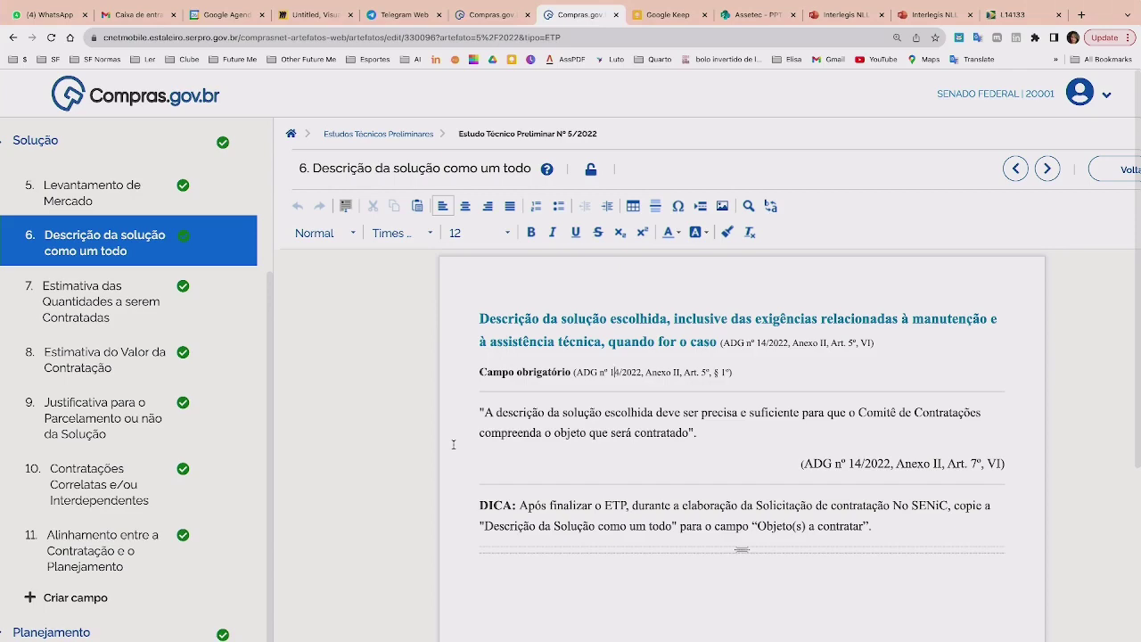
{"action": "scroll", "coordinate": [531, 492], "scroll_direction": "down", "scroll_amount": 1}
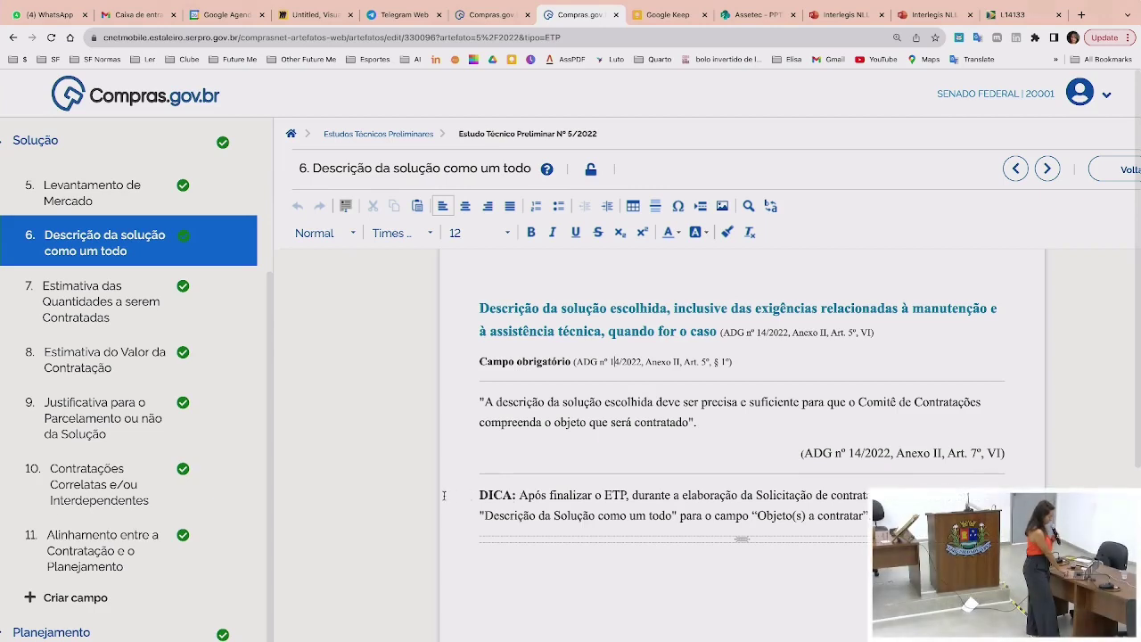
{"action": "scroll", "coordinate": [444, 495], "scroll_direction": "down", "scroll_amount": 1}
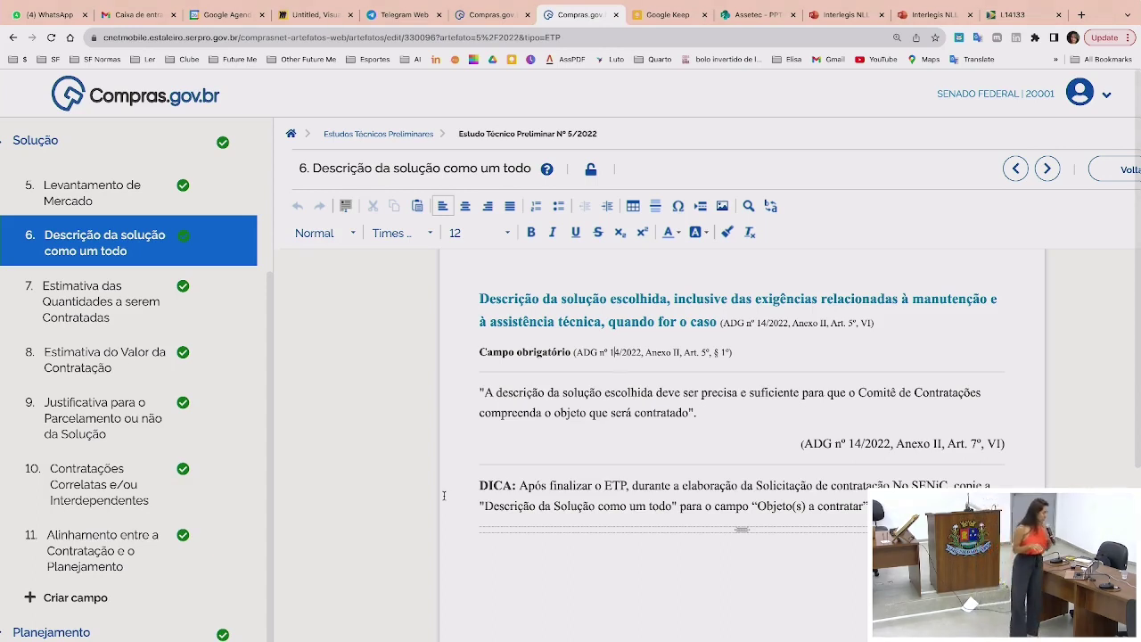
Open item 7, Estimativa das Quantidades a serem Contratadas, and read criteria a) to d) and the DICA
{"action": "left_click", "coordinate": [132, 323]}
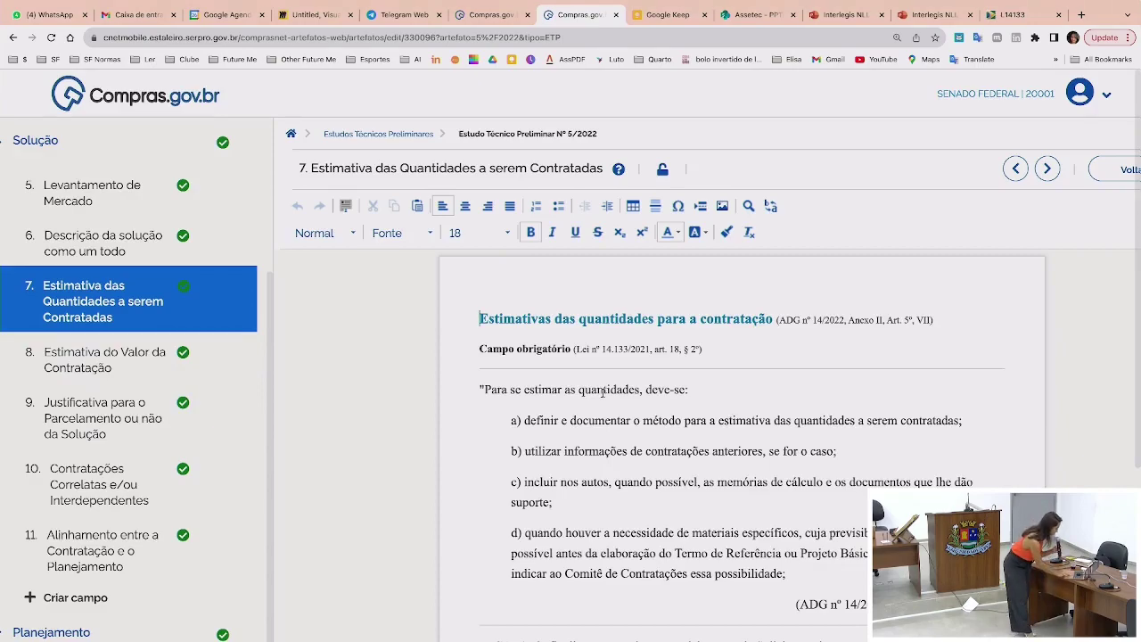
{"action": "scroll", "coordinate": [603, 392], "scroll_direction": "up", "scroll_amount": 5}
{"action": "scroll", "coordinate": [602, 392], "scroll_direction": "right", "scroll_amount": 2}
{"action": "scroll", "coordinate": [602, 392], "scroll_direction": "down", "scroll_amount": 2}
{"action": "scroll", "coordinate": [603, 392], "scroll_direction": "left", "scroll_amount": 3}
{"action": "right_click", "coordinate": [652, 529]}
{"action": "scroll", "coordinate": [1023, 339], "scroll_direction": "right", "scroll_amount": 2}
{"action": "scroll", "coordinate": [1023, 339], "scroll_direction": "right", "scroll_amount": 3}
{"action": "scroll", "coordinate": [1023, 339], "scroll_direction": "up", "scroll_amount": 2}
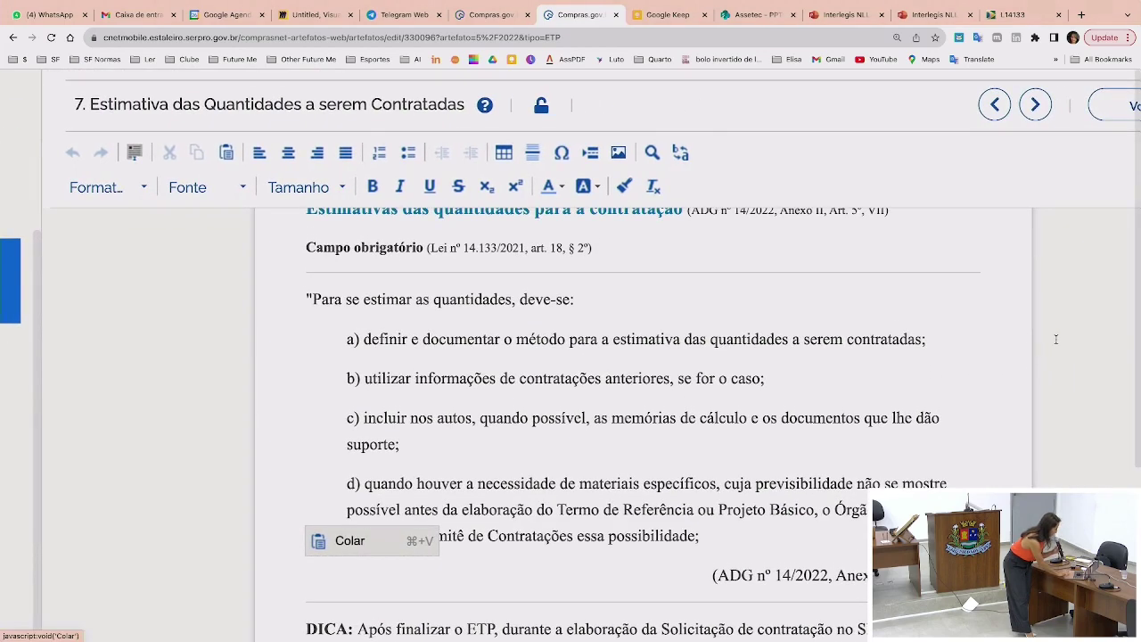
{"action": "left_click", "coordinate": [903, 308]}
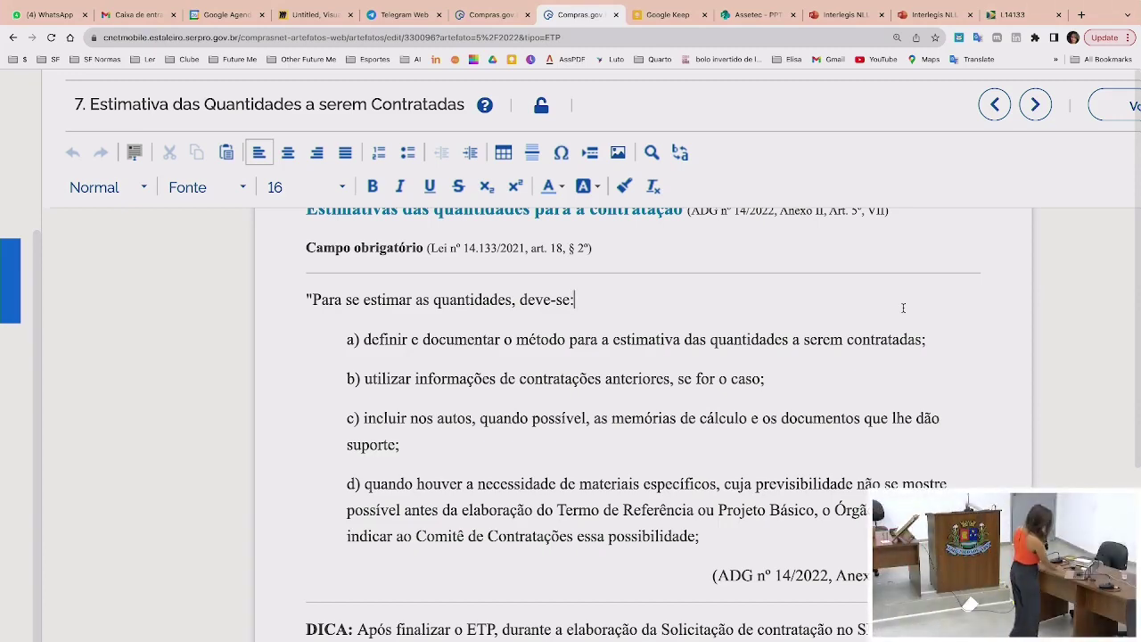
{"action": "scroll", "coordinate": [820, 418], "scroll_direction": "down", "scroll_amount": 2}
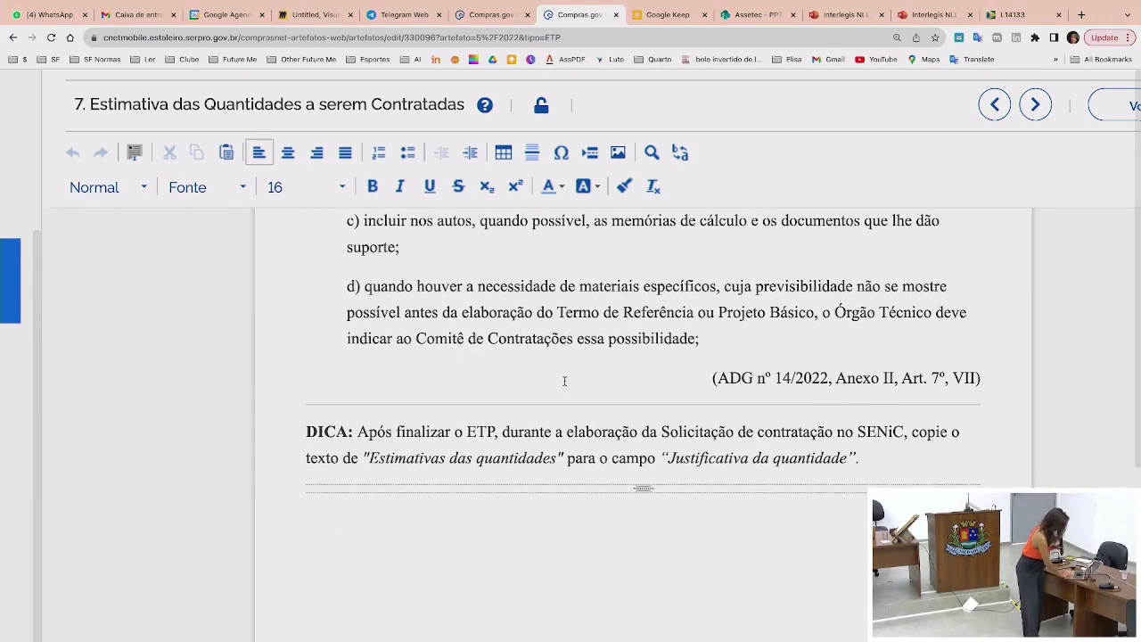
Open item 8, Estimativa do Valor da Contratação, and read the value-projection rule and the DICA
{"action": "key", "text": "ctrl+minus"}
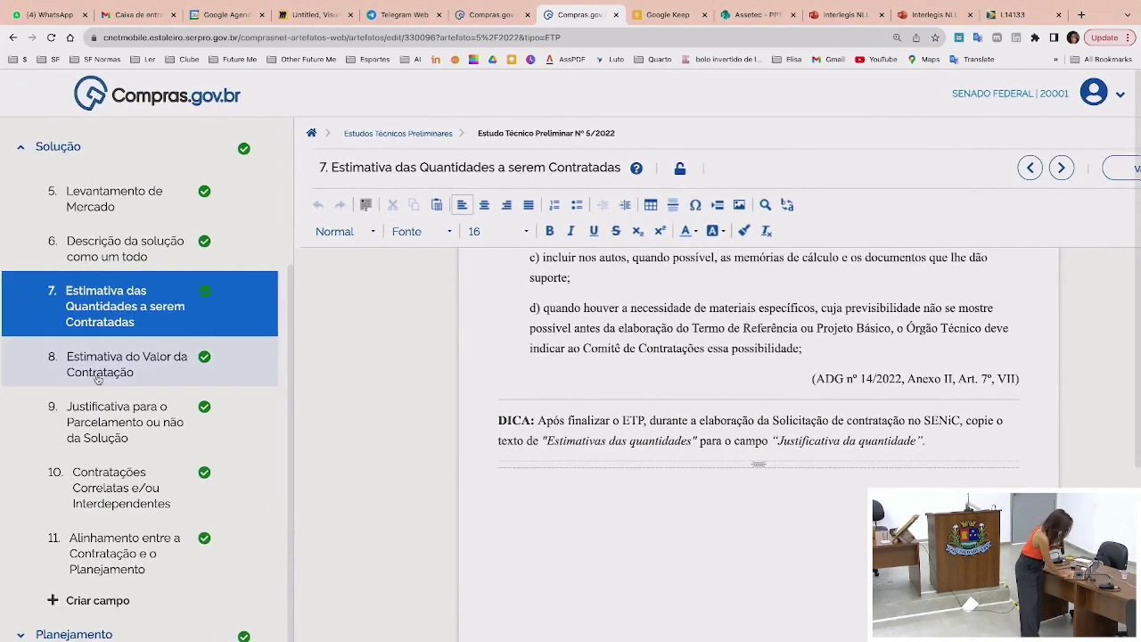
{"action": "left_click", "coordinate": [98, 379]}
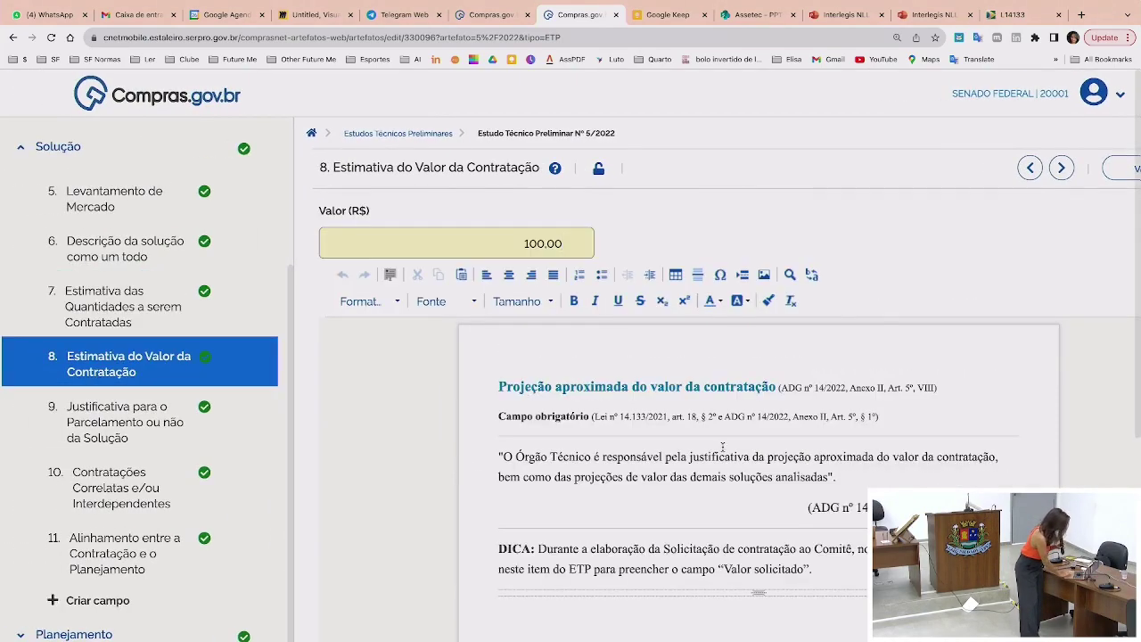
{"action": "key", "text": "ctrl+plus"}
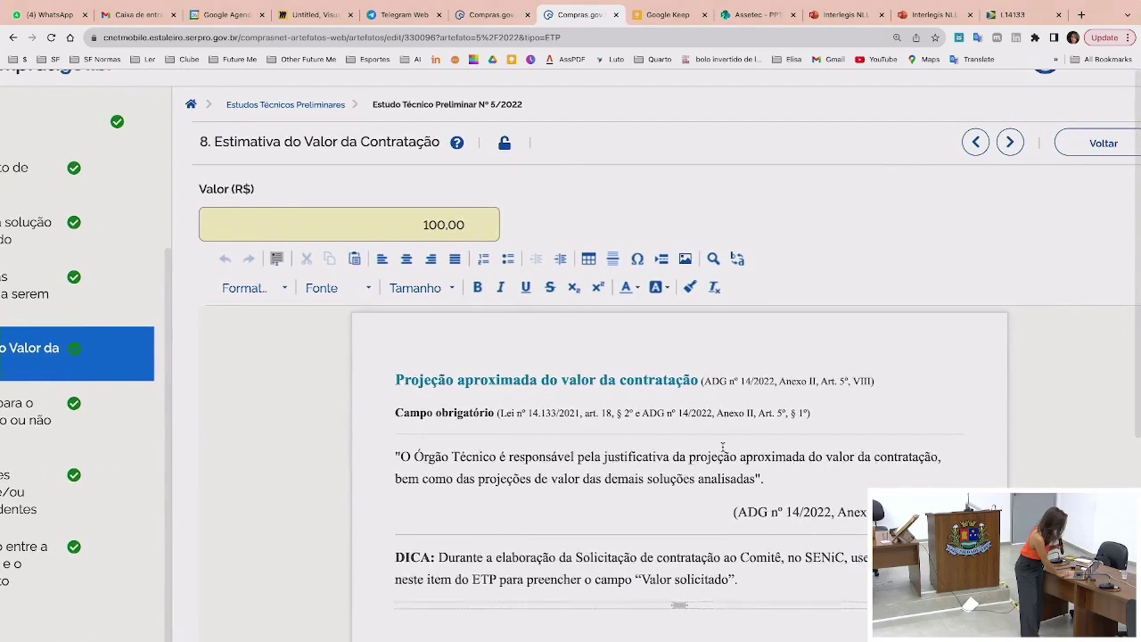
{"action": "scroll", "coordinate": [638, 463], "scroll_direction": "up", "scroll_amount": 1}
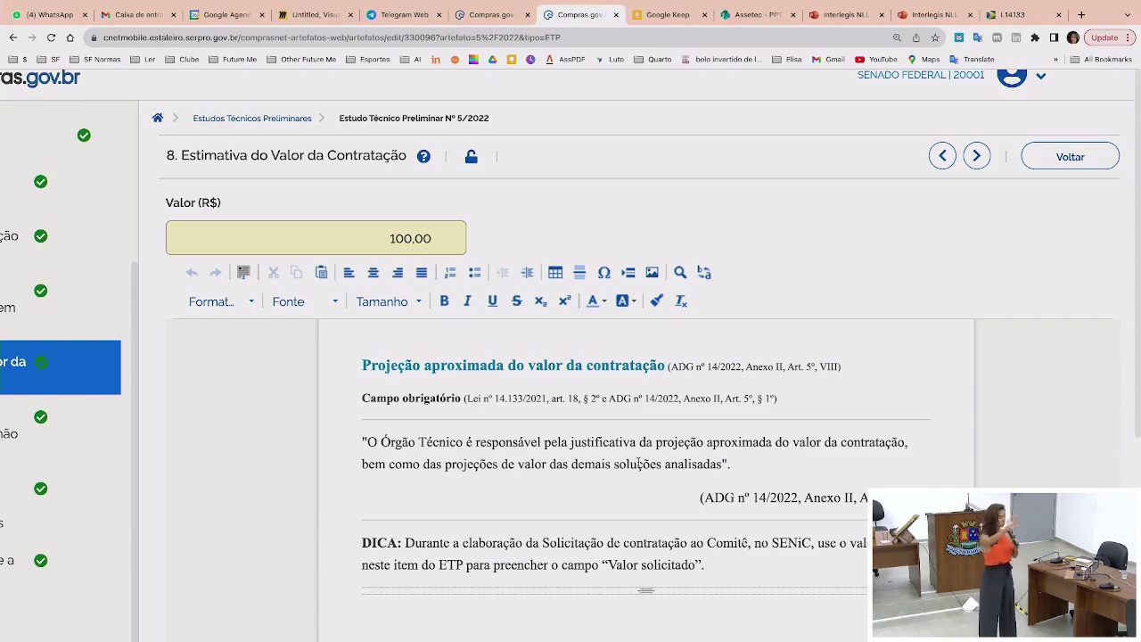
Open item 9, Justificativa para o Parcelamento ou não da Solução, and read the quoted rule with exceptions a) to c)
{"action": "scroll", "coordinate": [445, 427], "scroll_direction": "left", "scroll_amount": 5}
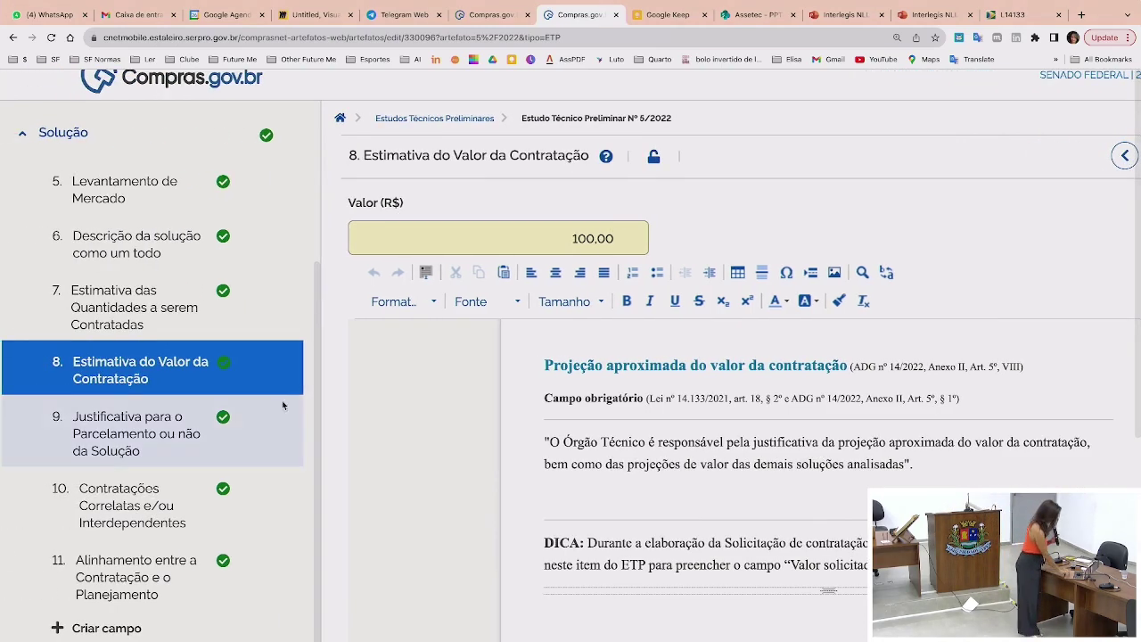
{"action": "left_click", "coordinate": [154, 445]}
{"action": "scroll", "coordinate": [539, 458], "scroll_direction": "right", "scroll_amount": 5}
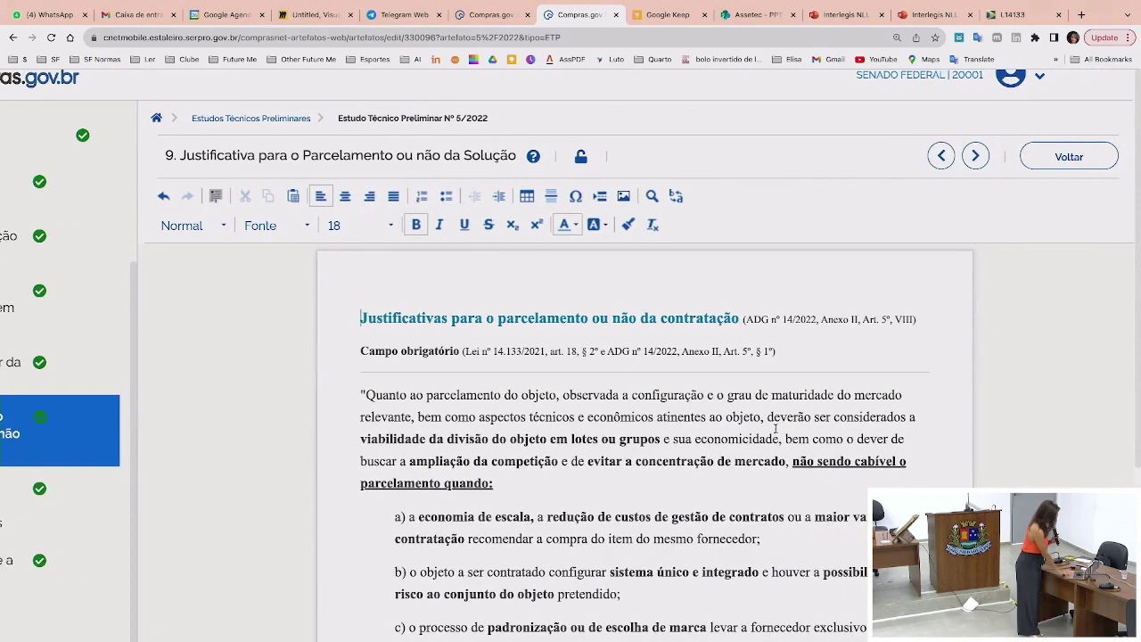
{"action": "key", "text": "ctrl+plus"}
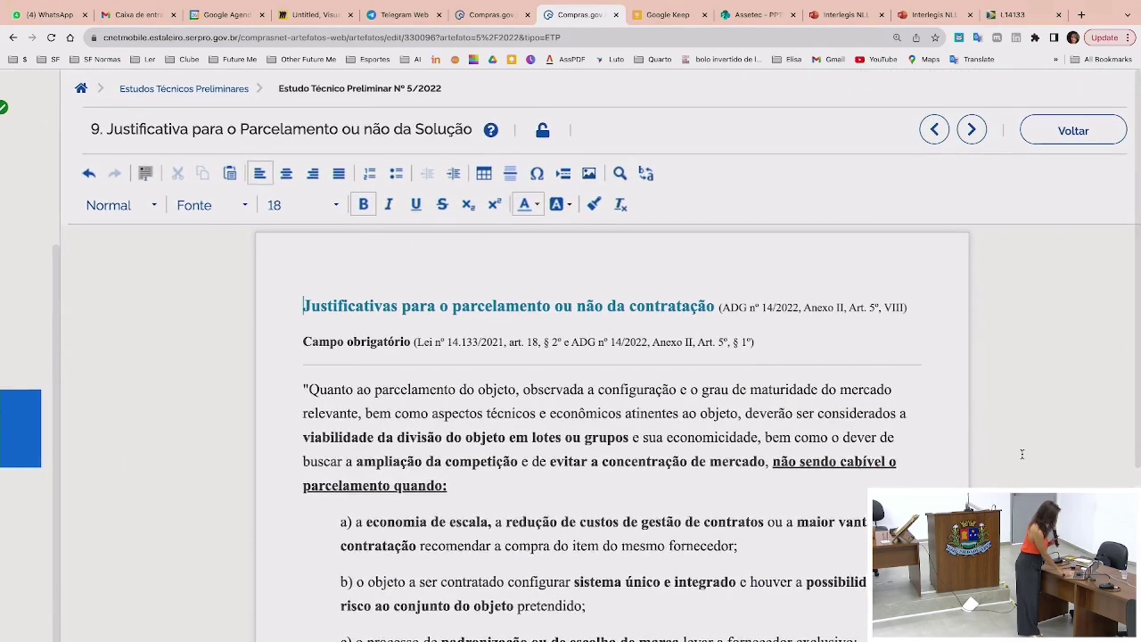
{"action": "key", "text": "ctrl+plus"}
{"action": "scroll", "coordinate": [1022, 454], "scroll_direction": "down", "scroll_amount": 2}
{"action": "scroll", "coordinate": [1021, 454], "scroll_direction": "up", "scroll_amount": 1}
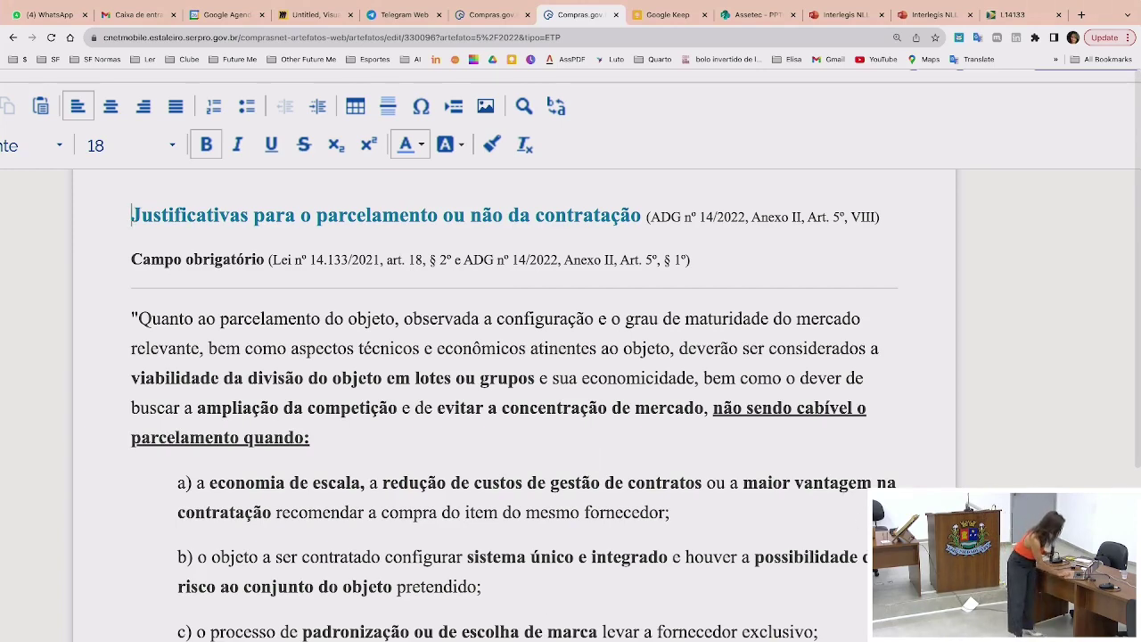
{"action": "scroll", "coordinate": [1022, 455], "scroll_direction": "down", "scroll_amount": 3}
{"action": "scroll", "coordinate": [513, 401], "scroll_direction": "up", "scroll_amount": 2}
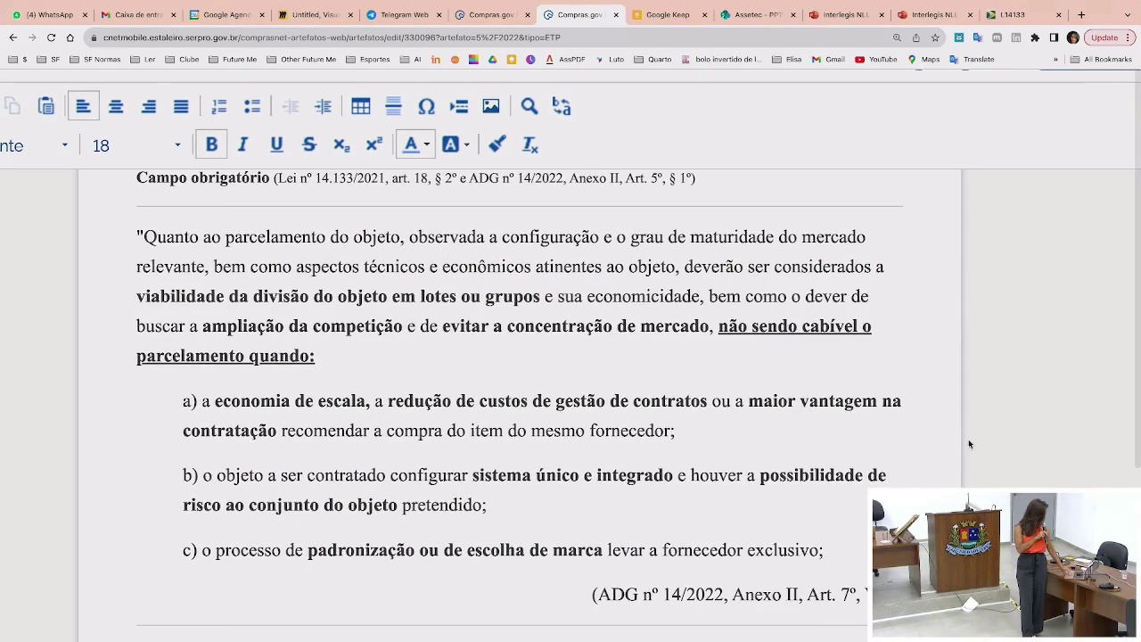
{"action": "scroll", "coordinate": [970, 419], "scroll_direction": "up", "scroll_amount": 3}
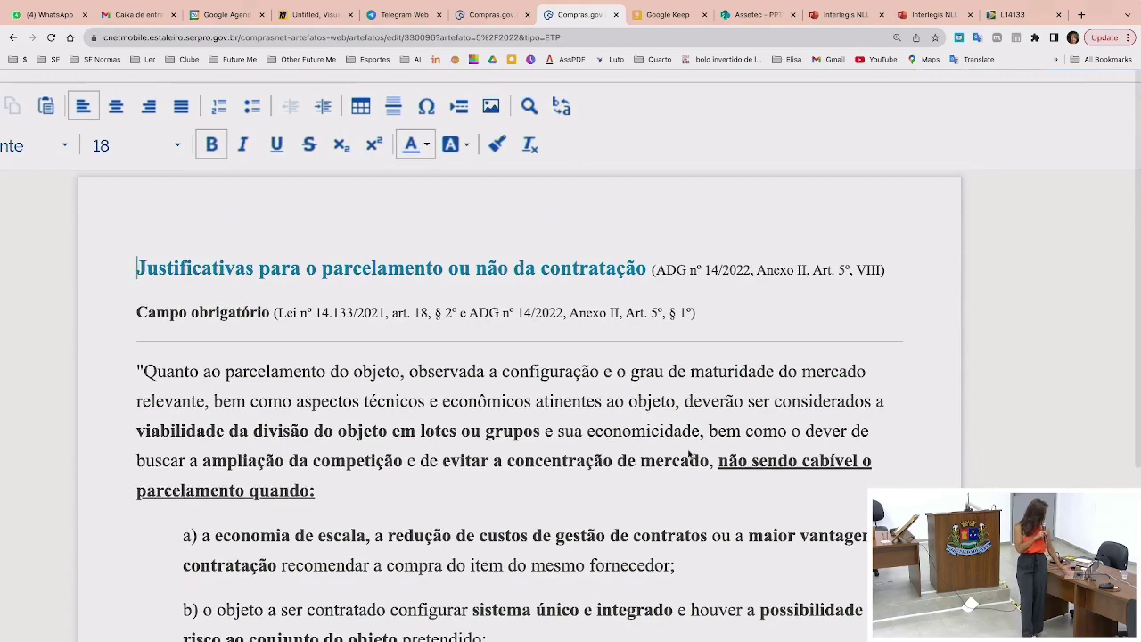
{"action": "scroll", "coordinate": [689, 455], "scroll_direction": "down", "scroll_amount": 3}
{"action": "scroll", "coordinate": [689, 454], "scroll_direction": "down", "scroll_amount": 1}
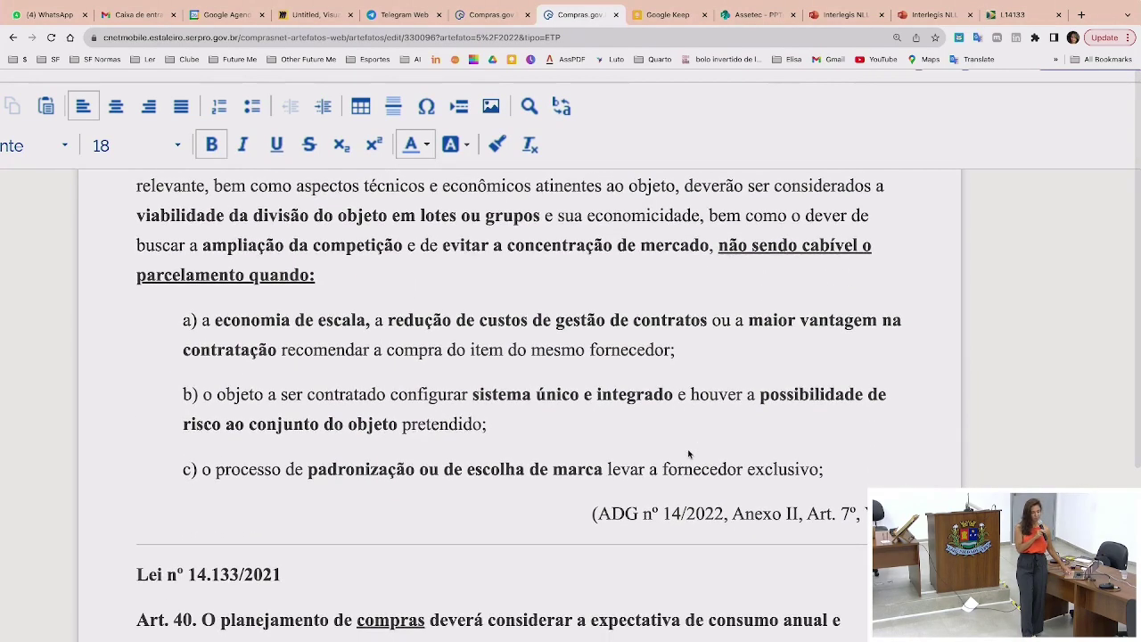
Skim the Lei nº 14.133/2021 excerpts in item 9 and read Art. 40, including § 2º and § 3º on splitting purchases
{"action": "scroll", "coordinate": [689, 455], "scroll_direction": "down", "scroll_amount": 5}
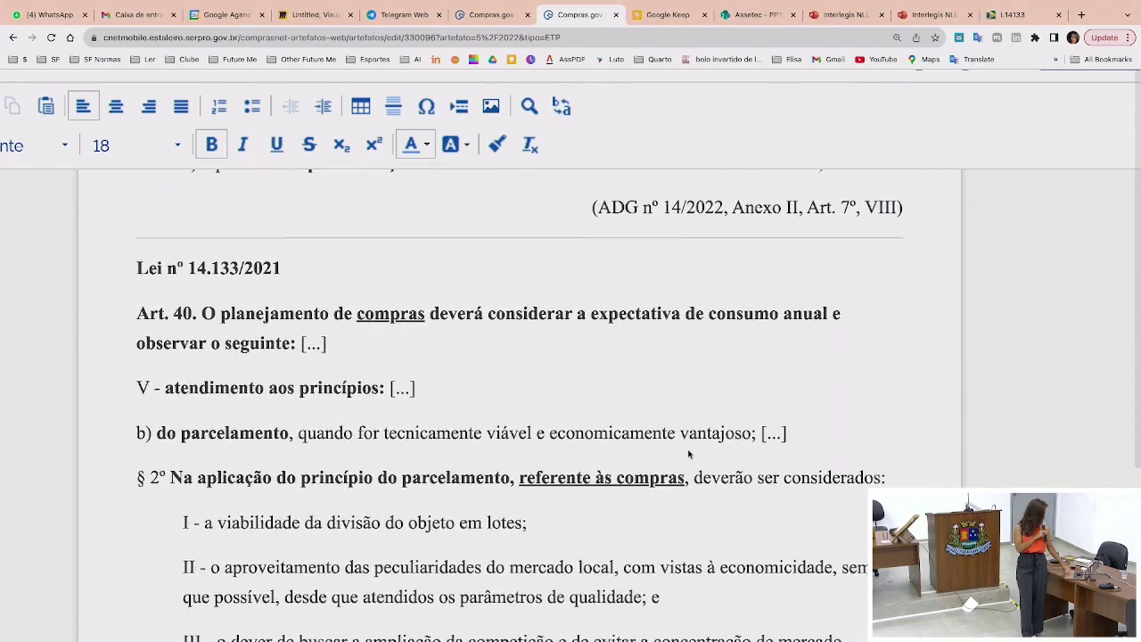
{"action": "scroll", "coordinate": [689, 455], "scroll_direction": "down", "scroll_amount": 4}
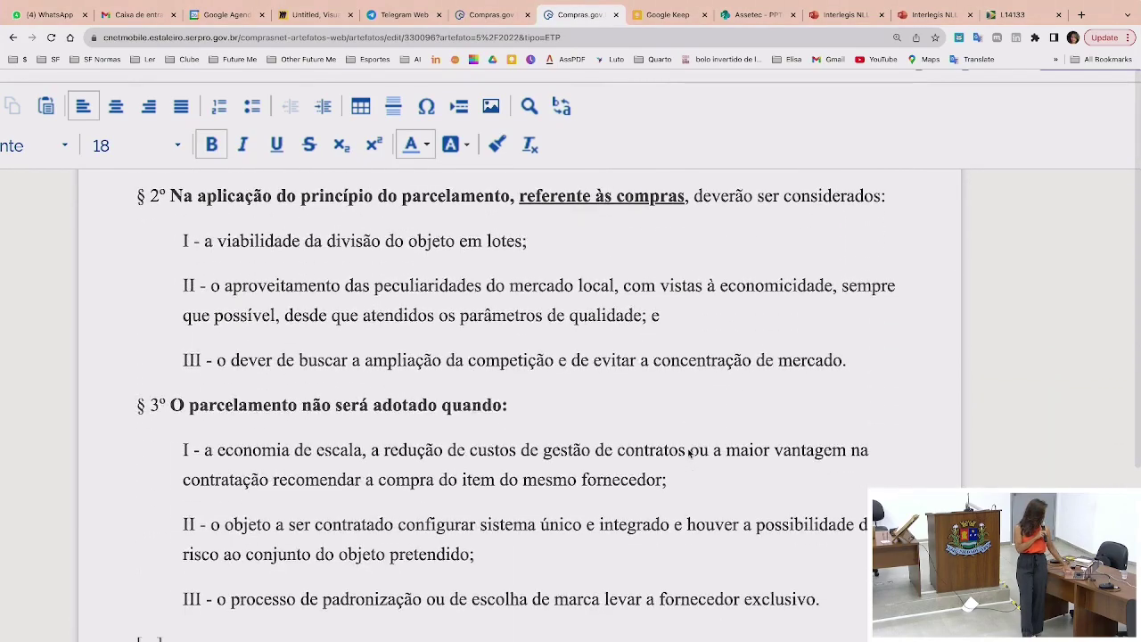
{"action": "scroll", "coordinate": [689, 454], "scroll_direction": "down", "scroll_amount": 7}
{"action": "scroll", "coordinate": [688, 454], "scroll_direction": "up", "scroll_amount": 1}
{"action": "scroll", "coordinate": [688, 454], "scroll_direction": "up", "scroll_amount": 7}
{"action": "scroll", "coordinate": [688, 453], "scroll_direction": "down", "scroll_amount": 1}
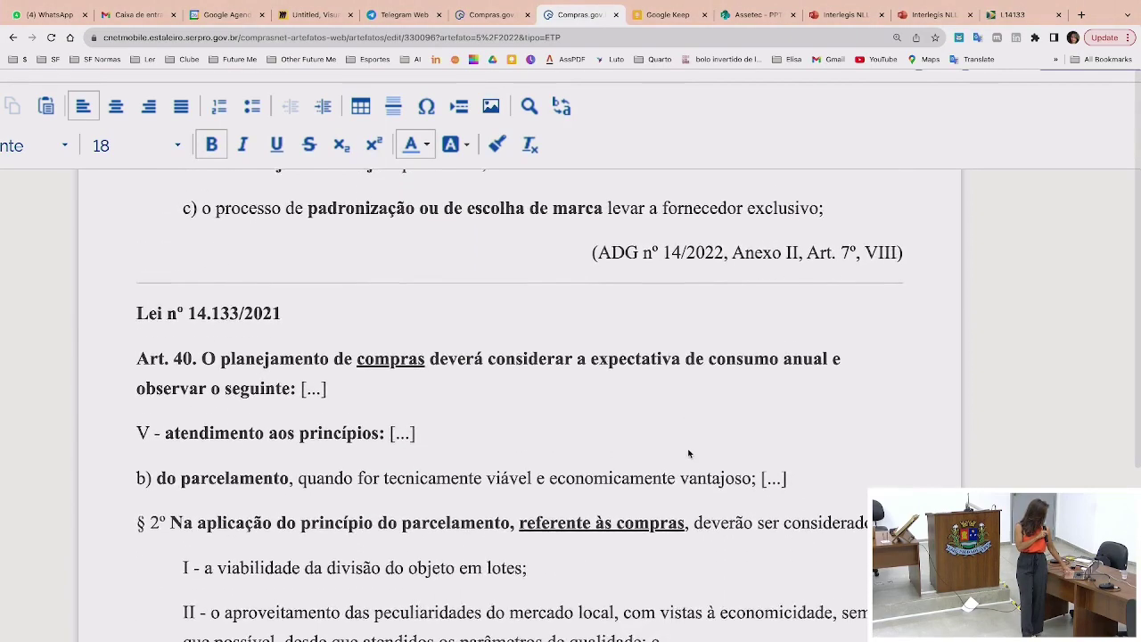
{"action": "scroll", "coordinate": [688, 454], "scroll_direction": "down", "scroll_amount": 10}
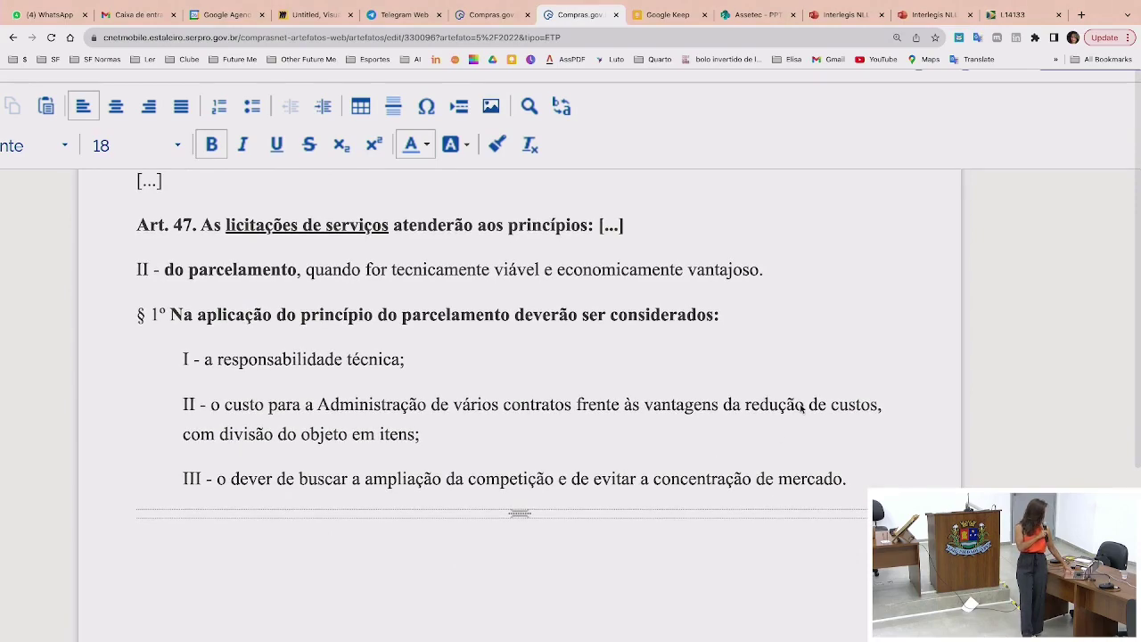
{"action": "scroll", "coordinate": [802, 408], "scroll_direction": "up", "scroll_amount": 8}
{"action": "scroll", "coordinate": [800, 409], "scroll_direction": "down", "scroll_amount": 2}
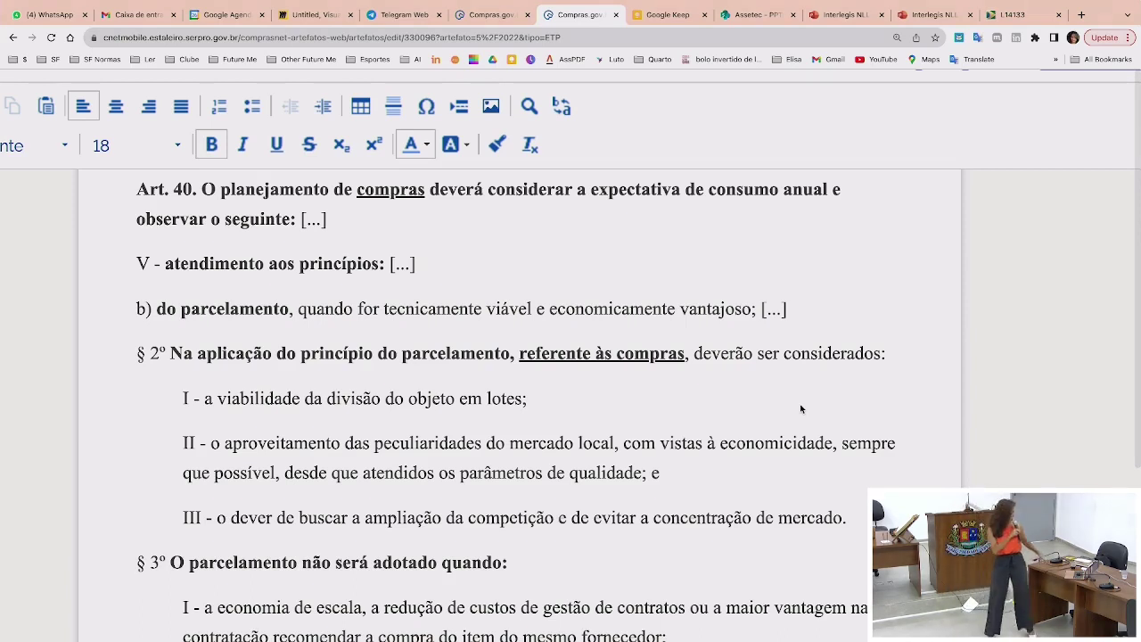
{"action": "scroll", "coordinate": [800, 409], "scroll_direction": "down", "scroll_amount": 2}
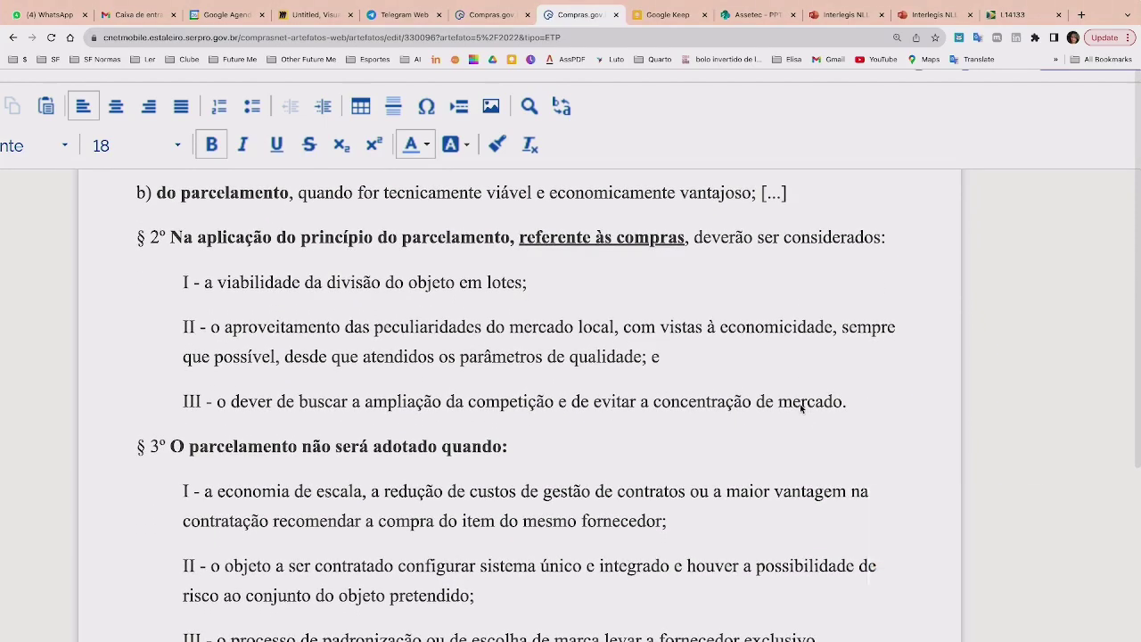
{"action": "scroll", "coordinate": [800, 408], "scroll_direction": "down", "scroll_amount": 1}
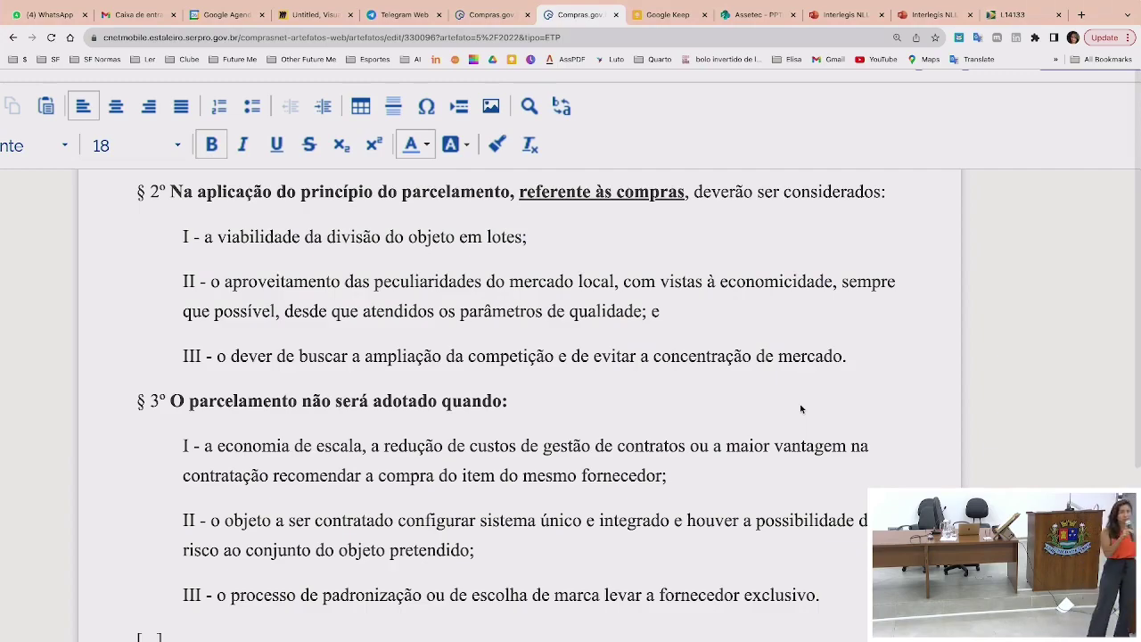
Read Art. 47 on licitações de serviços in item 9, through § 1º, items I to III
{"action": "scroll", "coordinate": [800, 408], "scroll_direction": "down", "scroll_amount": 1}
{"action": "scroll", "coordinate": [800, 408], "scroll_direction": "down", "scroll_amount": 2}
{"action": "scroll", "coordinate": [800, 408], "scroll_direction": "down", "scroll_amount": 2}
{"action": "scroll", "coordinate": [801, 408], "scroll_direction": "down", "scroll_amount": 2}
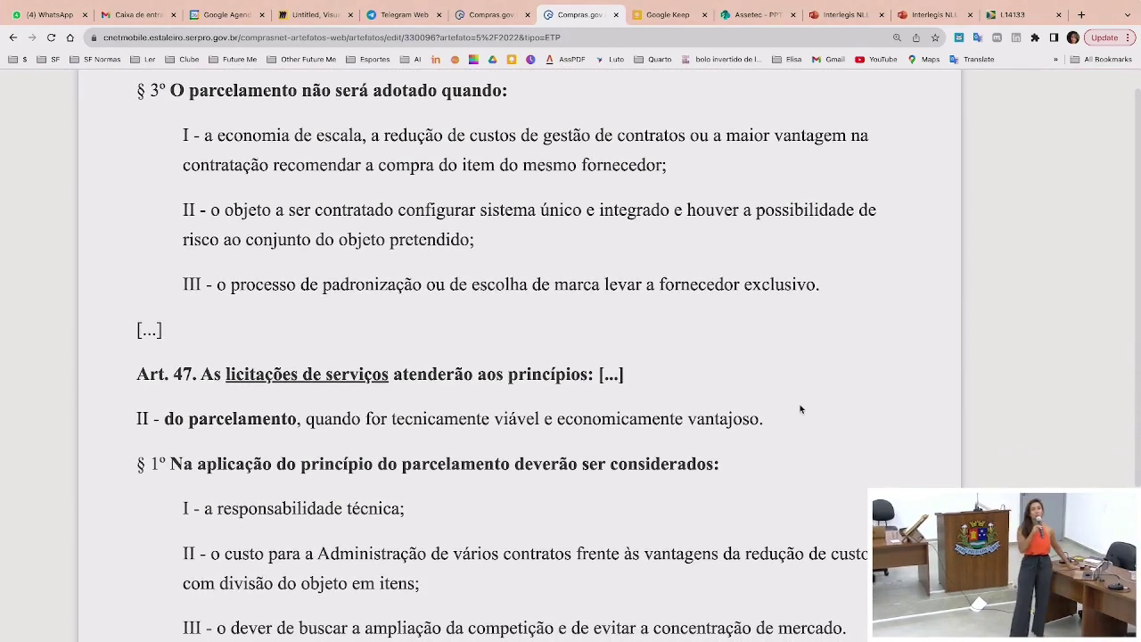
{"action": "scroll", "coordinate": [800, 408], "scroll_direction": "down", "scroll_amount": 1}
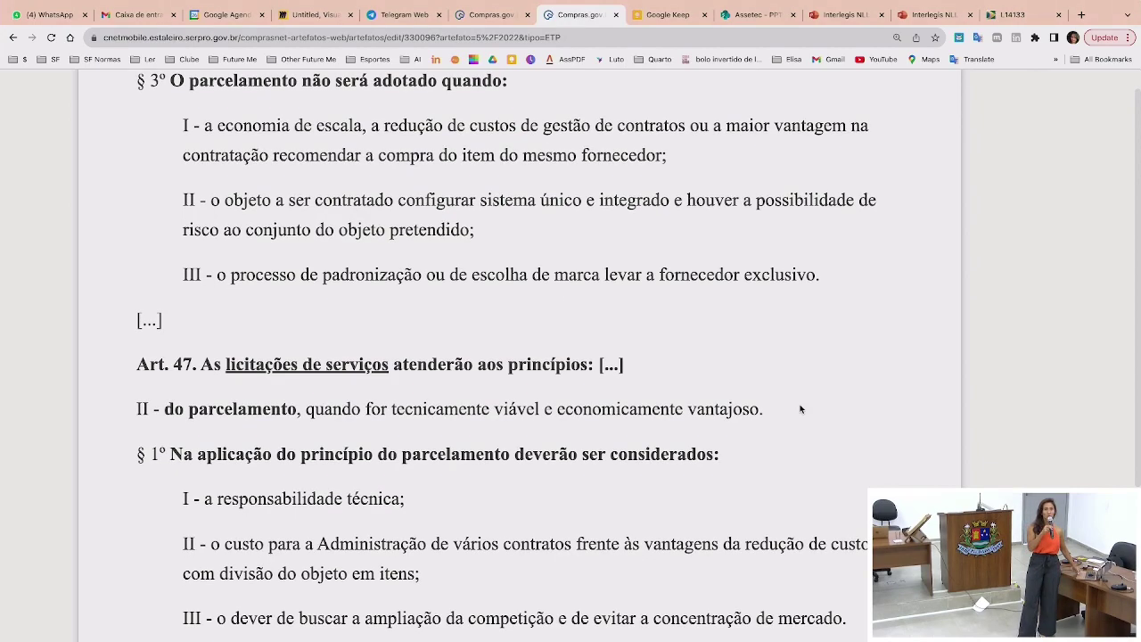
{"action": "scroll", "coordinate": [801, 408], "scroll_direction": "down", "scroll_amount": 3}
{"action": "scroll", "coordinate": [800, 408], "scroll_direction": "down", "scroll_amount": 5}
{"action": "scroll", "coordinate": [800, 409], "scroll_direction": "up", "scroll_amount": 1}
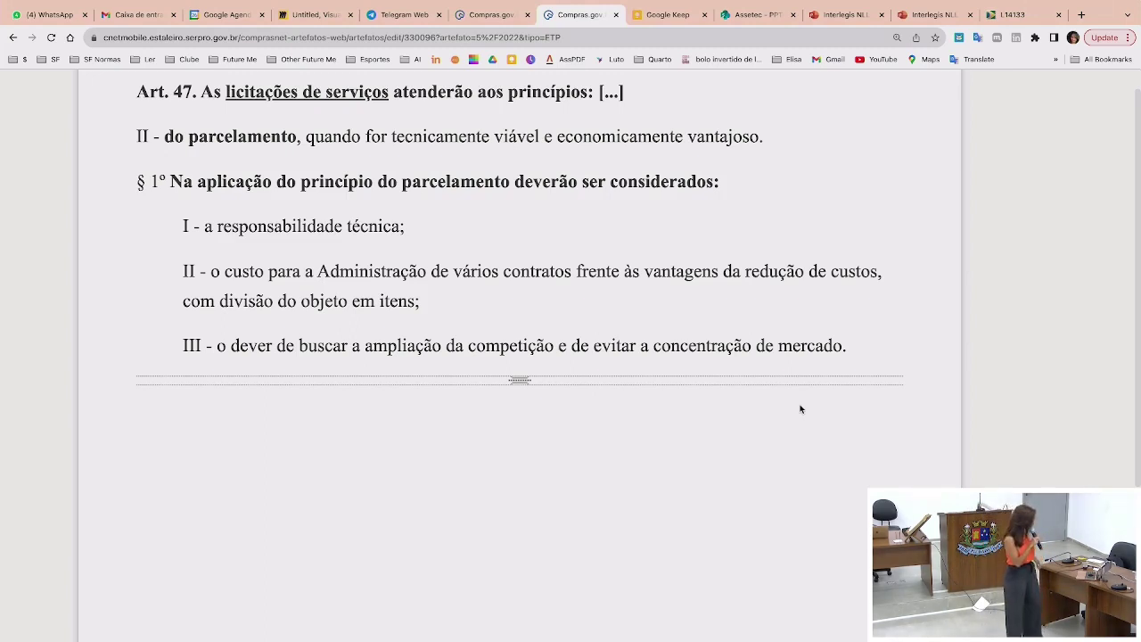
{"action": "scroll", "coordinate": [800, 409], "scroll_direction": "down", "scroll_amount": 1}
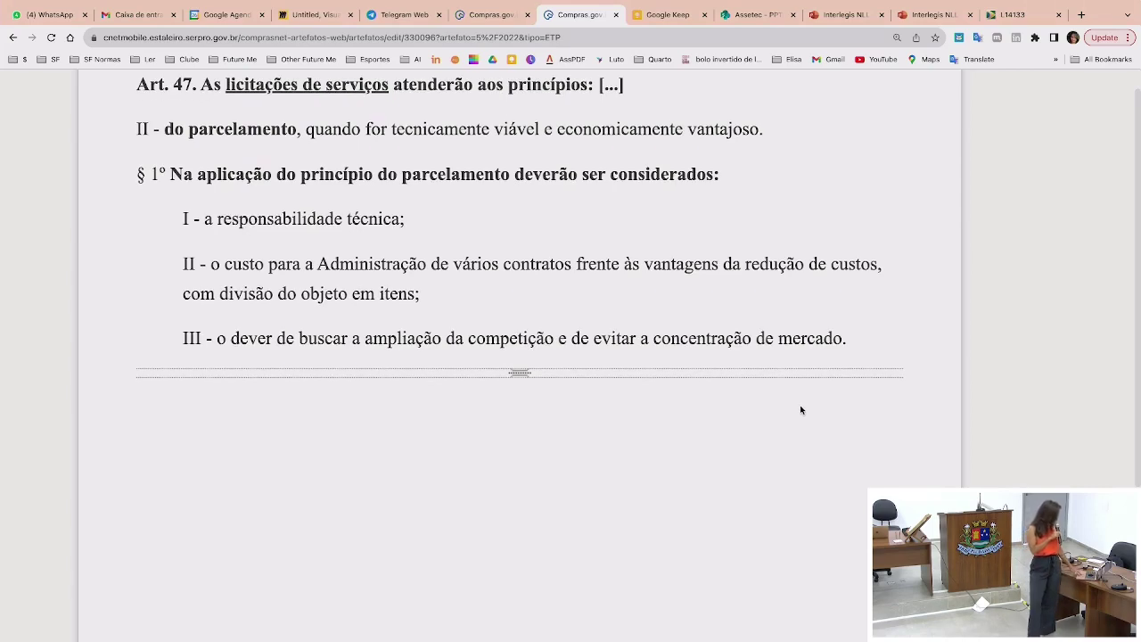
Open item 10, Contratações Correlatas e/ou Interdependentes, and bring its guidance text into readable view
{"action": "key", "text": "ctrl+minus"}
{"action": "key", "text": "ctrl+minus"}
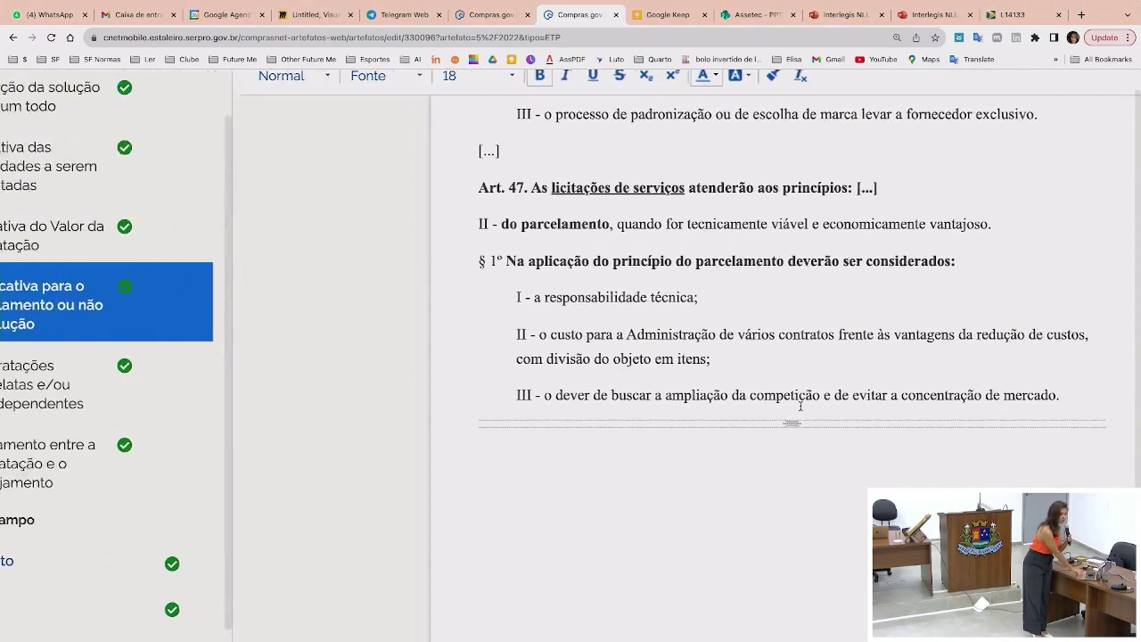
{"action": "left_click", "coordinate": [154, 381]}
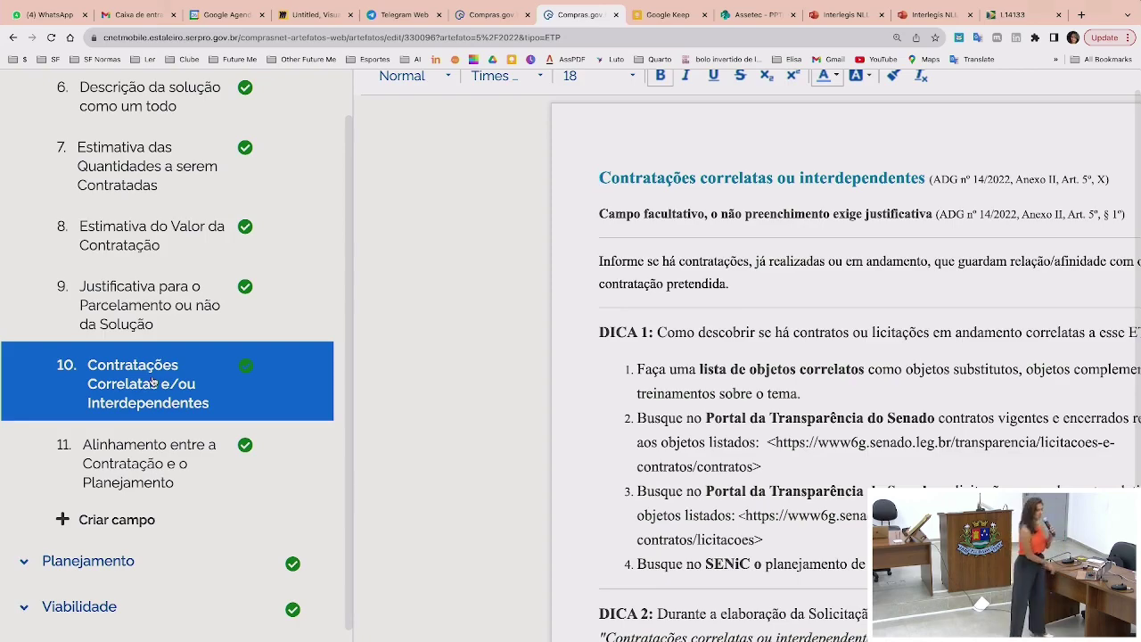
{"action": "scroll", "coordinate": [725, 508], "scroll_direction": "right", "scroll_amount": 4}
{"action": "scroll", "coordinate": [725, 508], "scroll_direction": "right", "scroll_amount": 3}
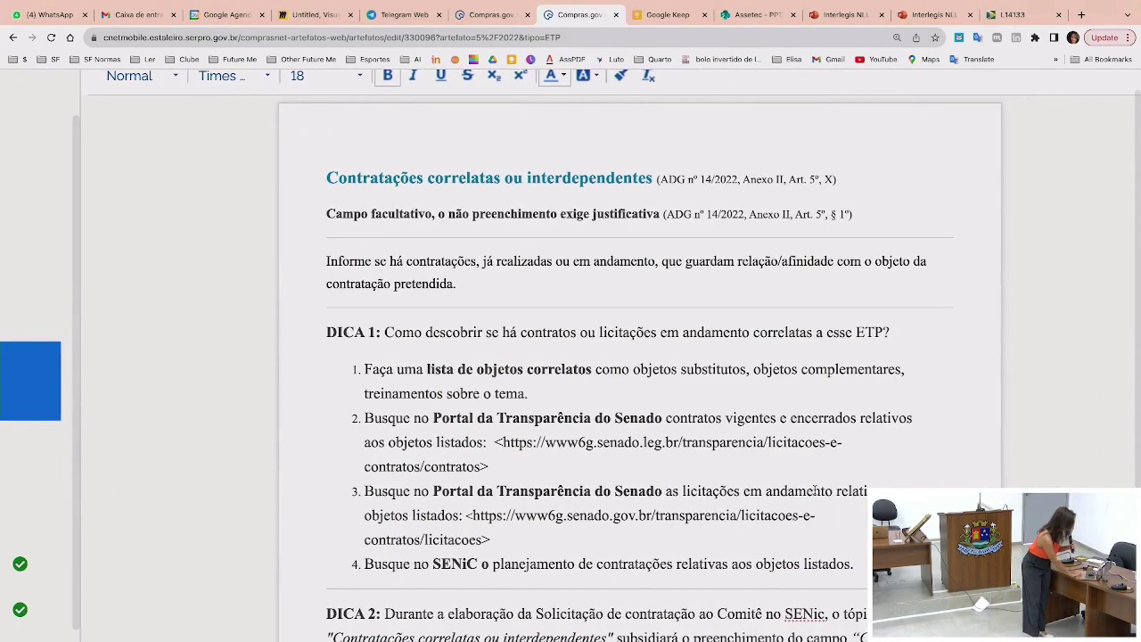
{"action": "scroll", "coordinate": [813, 488], "scroll_direction": "up", "scroll_amount": 5}
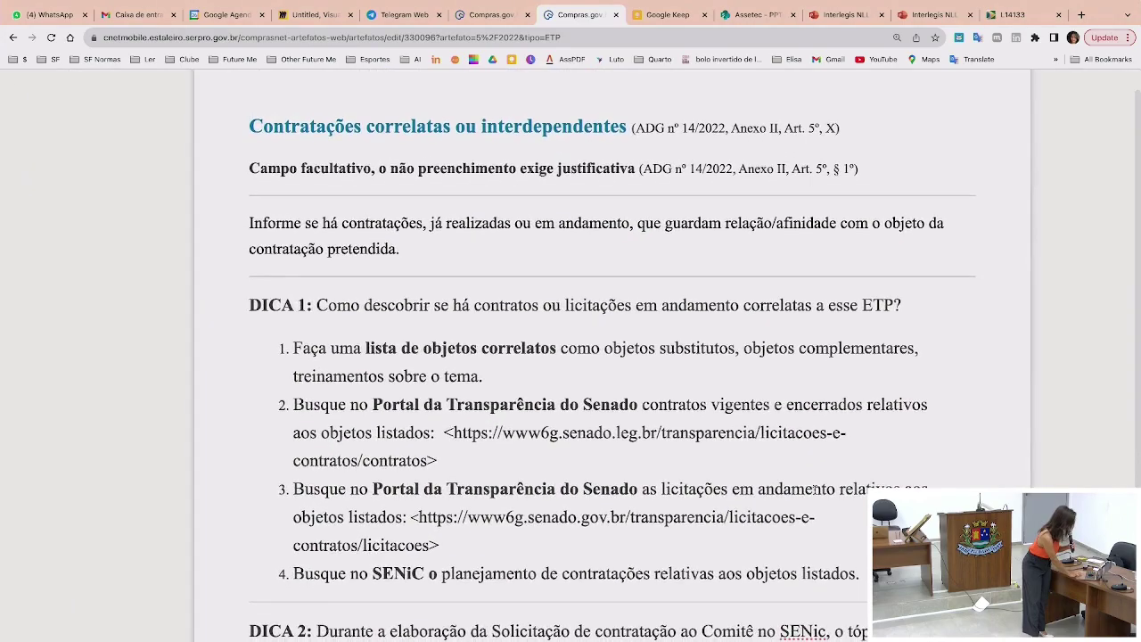
{"action": "scroll", "coordinate": [814, 488], "scroll_direction": "down", "scroll_amount": 1}
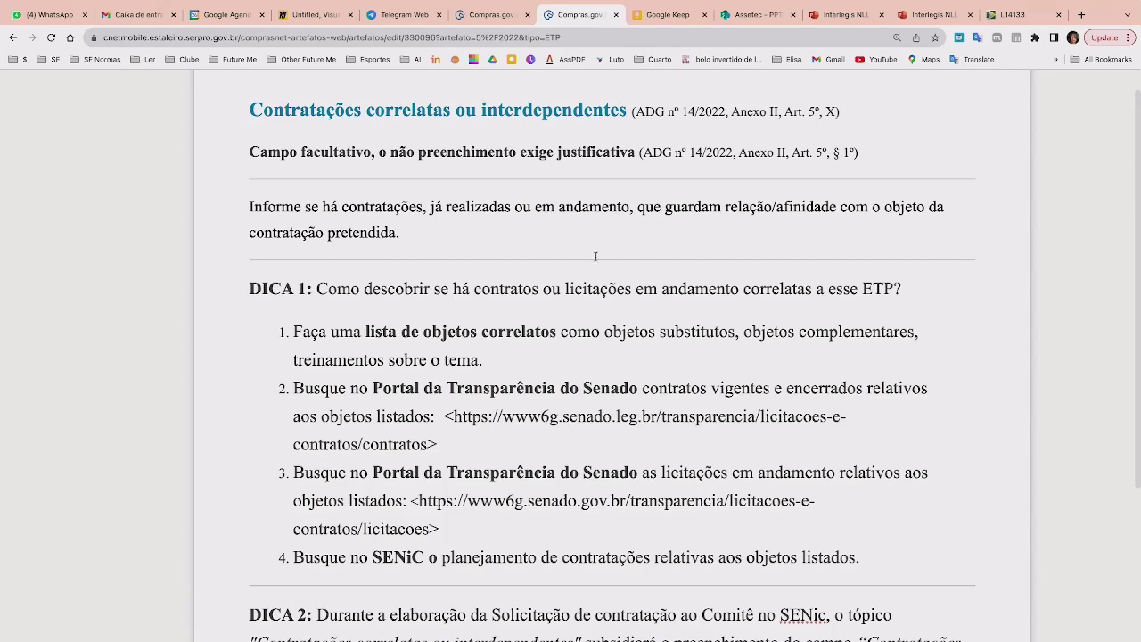
Highlight the optional-field note in Contratações correlatas ou interdependentes and read DICA 1 and DICA 2
{"action": "triple_click", "coordinate": [320, 156]}
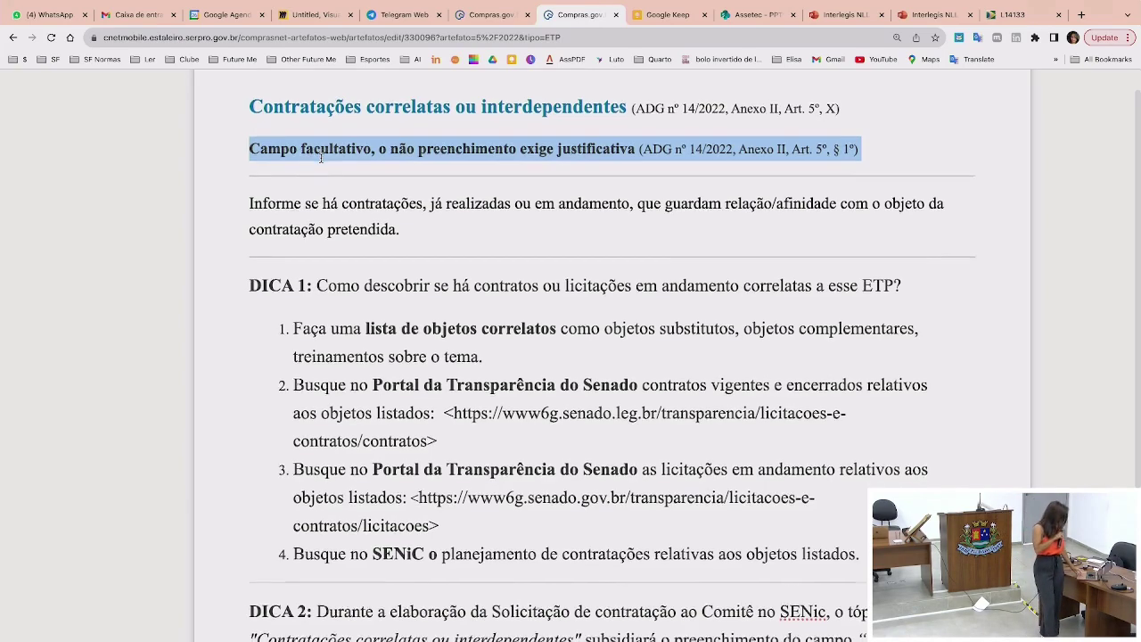
{"action": "scroll", "coordinate": [321, 157], "scroll_direction": "down", "scroll_amount": 1}
{"action": "scroll", "coordinate": [321, 157], "scroll_direction": "down", "scroll_amount": 2}
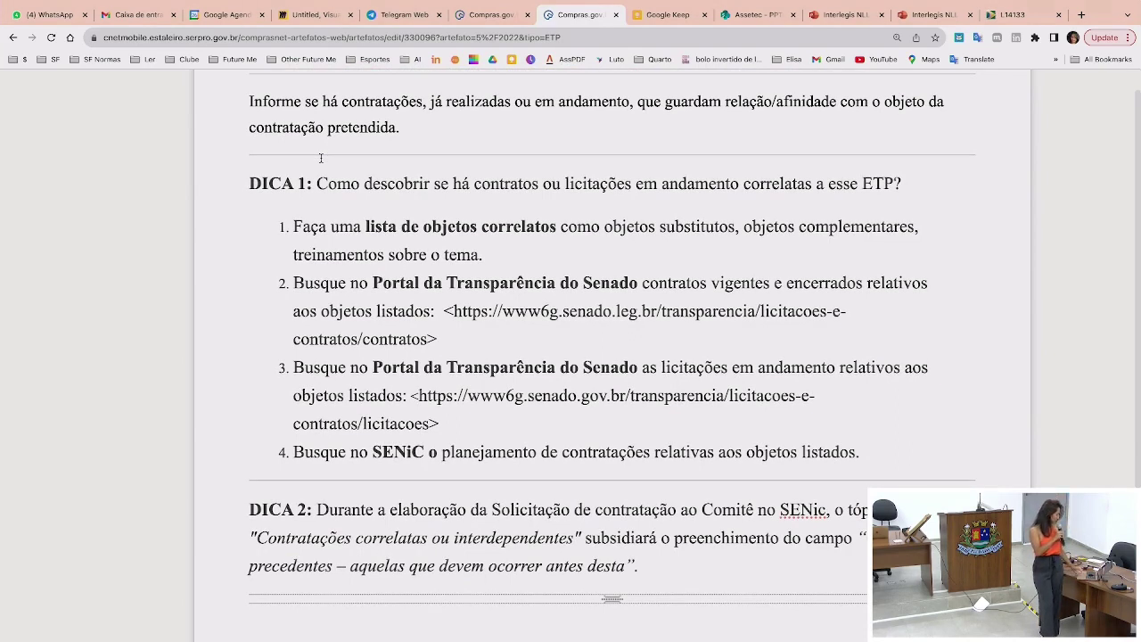
{"action": "scroll", "coordinate": [739, 239], "scroll_direction": "down", "scroll_amount": 2}
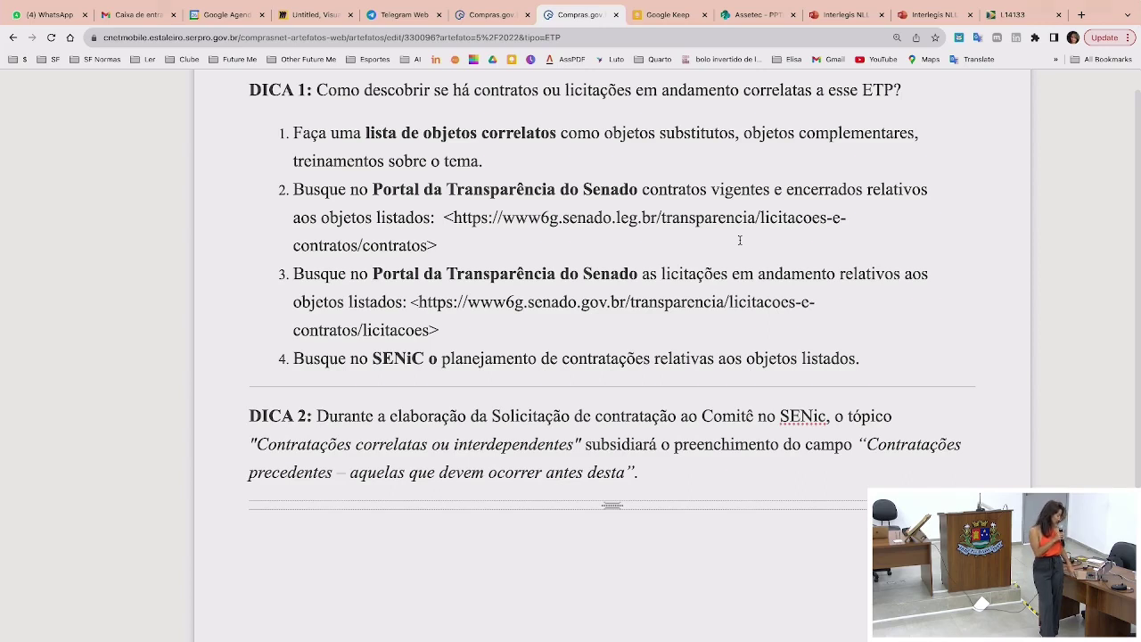
{"action": "scroll", "coordinate": [740, 240], "scroll_direction": "down", "scroll_amount": 2}
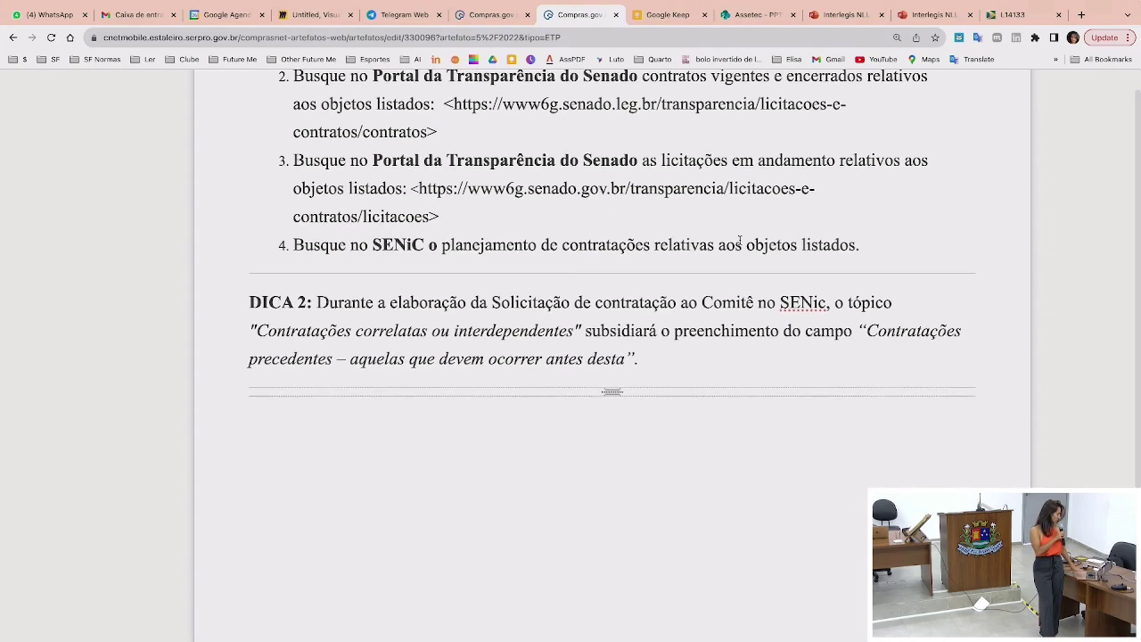
Review DICA 1 and DICA 2 in item 10 from the top and bring the document's section list back into view
{"action": "scroll", "coordinate": [740, 240], "scroll_direction": "down", "scroll_amount": 1}
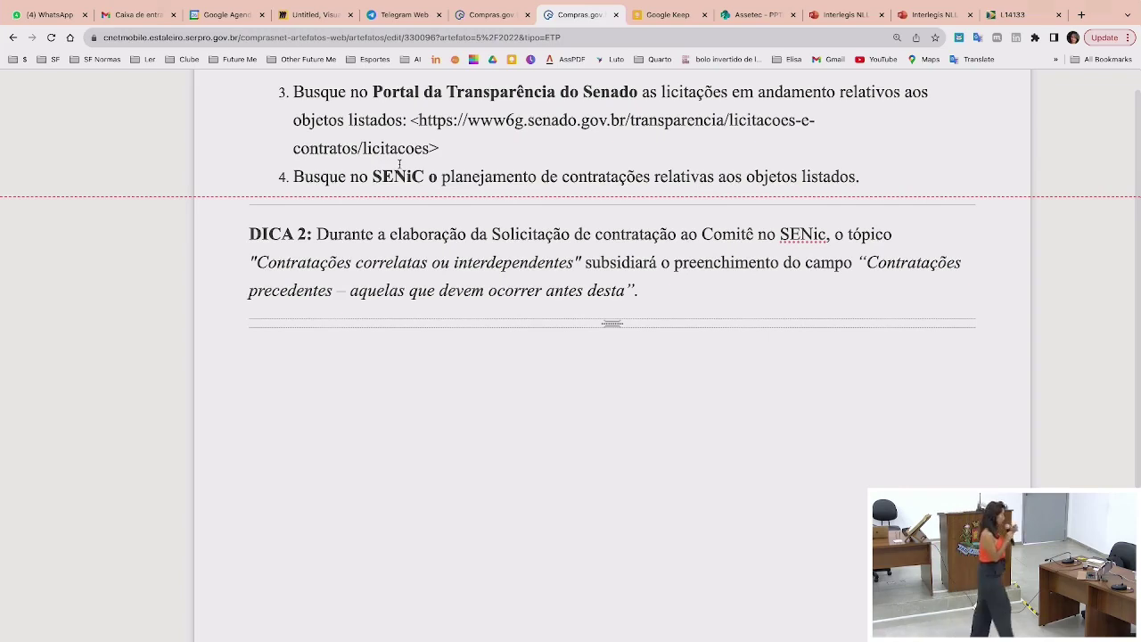
{"action": "scroll", "coordinate": [400, 163], "scroll_direction": "up", "scroll_amount": 5}
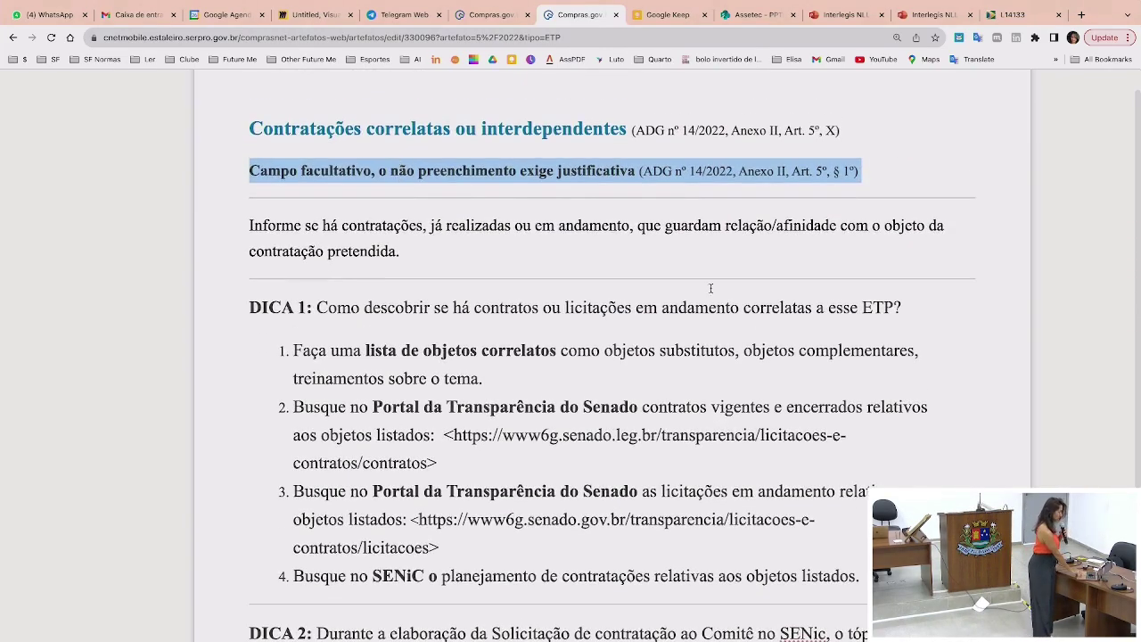
{"action": "key", "text": "ctrl+minus"}
{"action": "key", "text": "ctrl+minus"}
{"action": "key", "text": "ctrl+minus"}
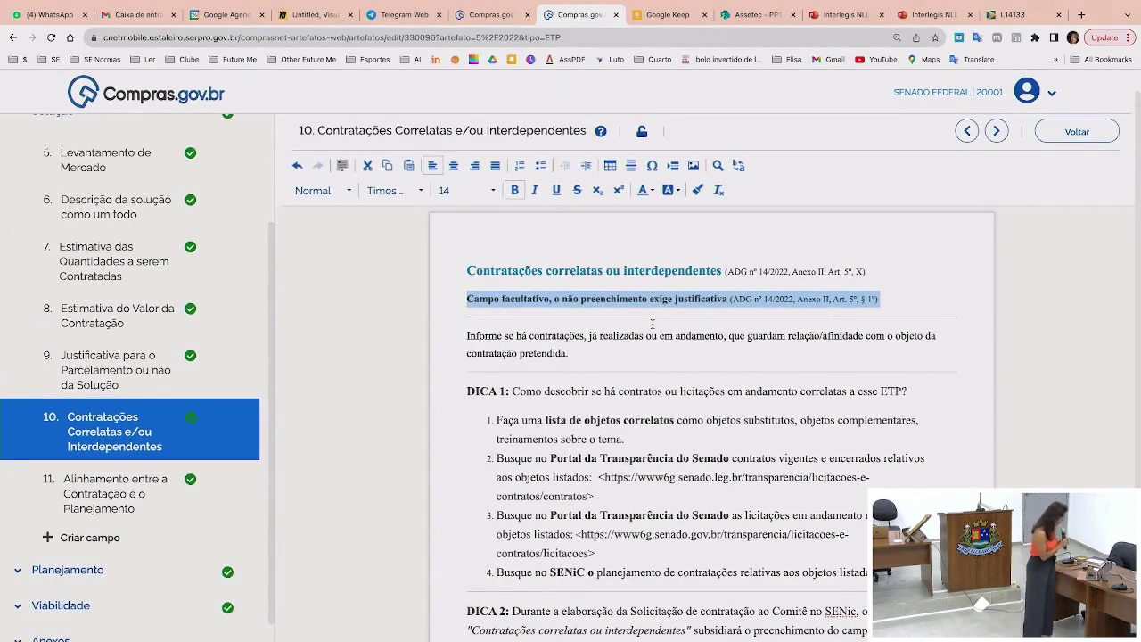
Open item 11, Alinhamento entre a Contratação e o Planejamento, and read its guidance through the closing DICA
{"action": "scroll", "coordinate": [131, 446], "scroll_direction": "down", "scroll_amount": 1}
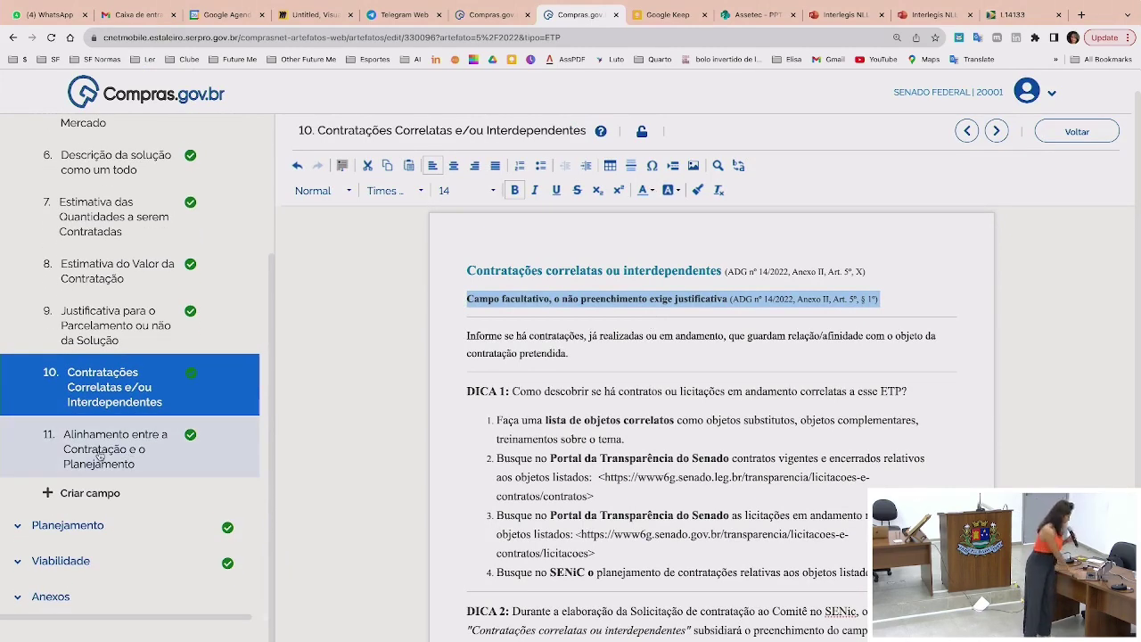
{"action": "left_click", "coordinate": [99, 456]}
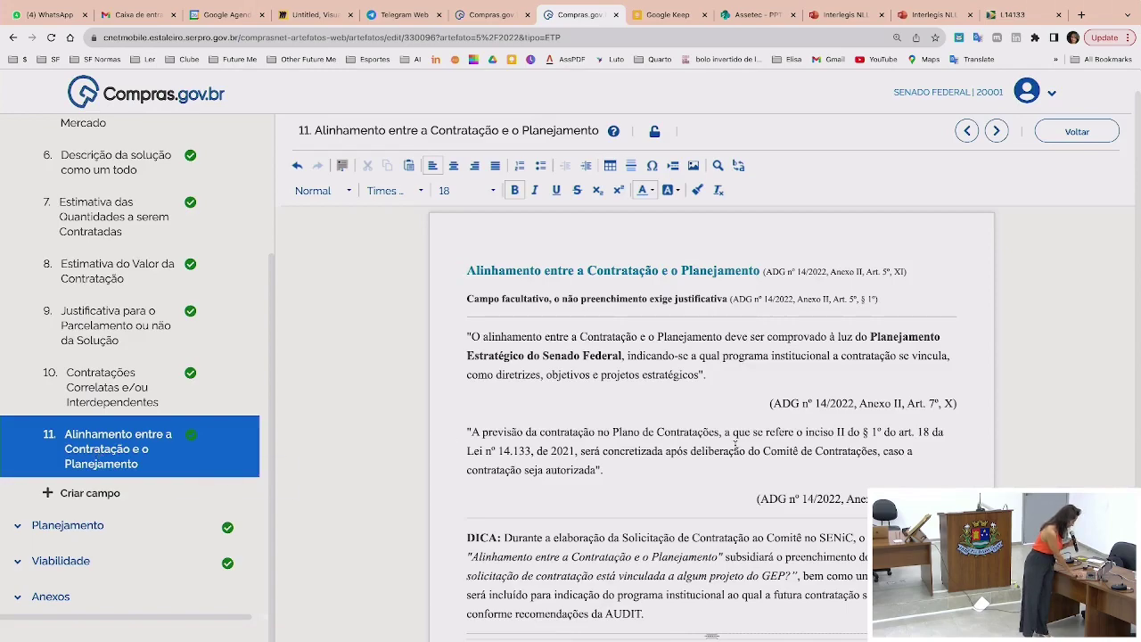
{"action": "scroll", "coordinate": [937, 402], "scroll_direction": "up", "scroll_amount": 5}
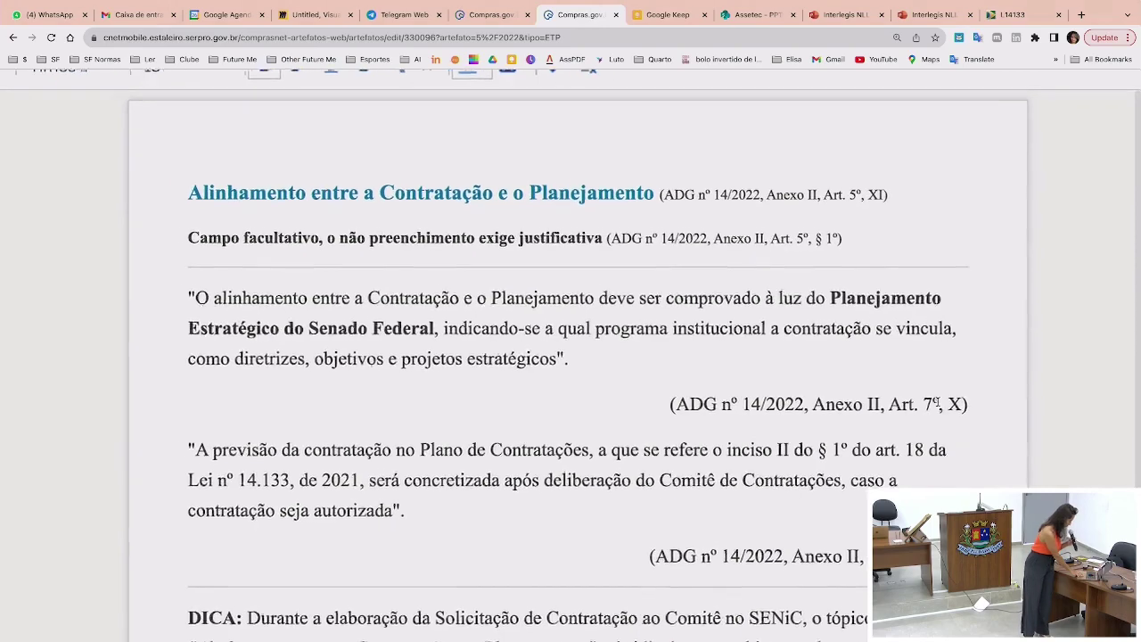
{"action": "scroll", "coordinate": [994, 434], "scroll_direction": "down", "scroll_amount": 3}
{"action": "scroll", "coordinate": [1006, 463], "scroll_direction": "down", "scroll_amount": 1}
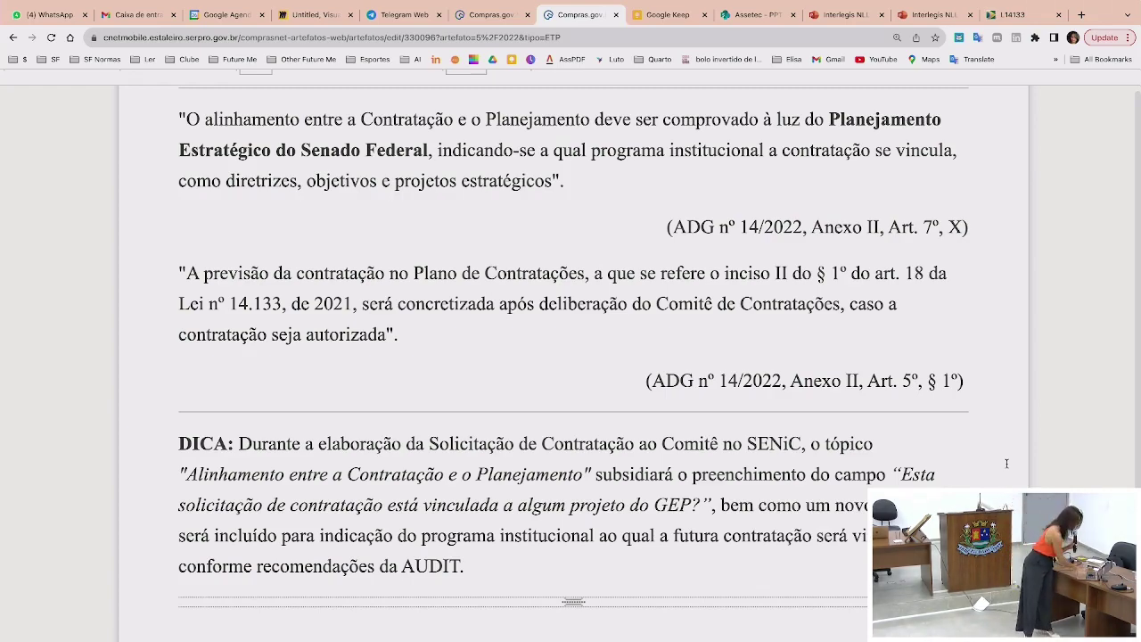
Expand the Planejamento section and collapse Solução in the document's section list
{"action": "key", "text": "ctrl+minus"}
{"action": "scroll", "coordinate": [631, 356], "scroll_direction": "down", "scroll_amount": 3}
{"action": "scroll", "coordinate": [631, 357], "scroll_direction": "up", "scroll_amount": 3}
{"action": "key", "text": "ctrl+minus"}
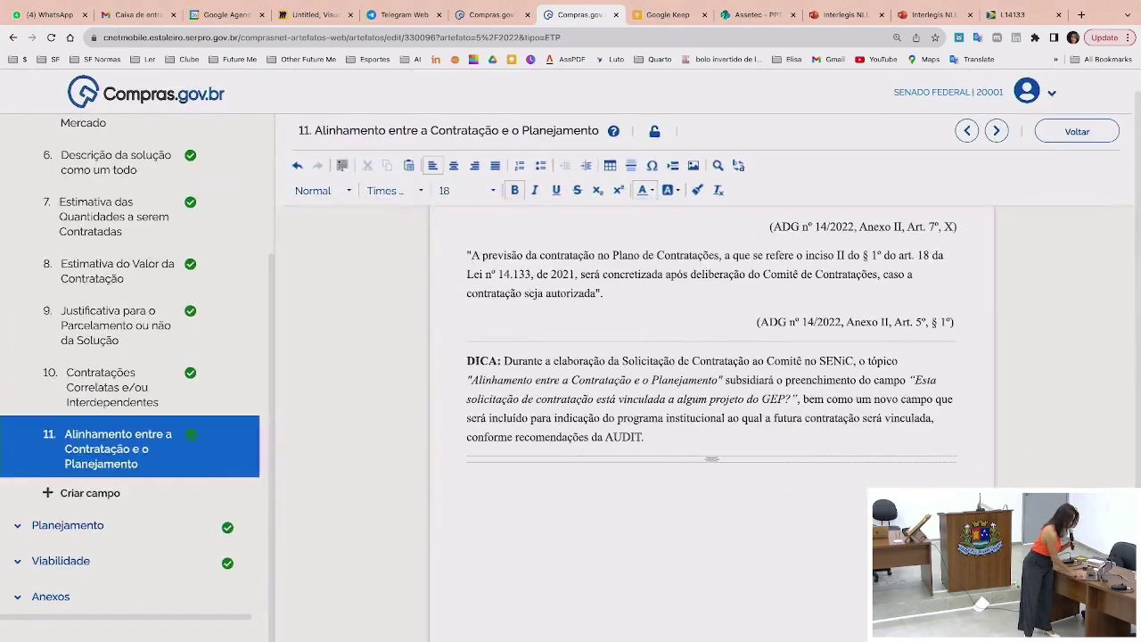
{"action": "scroll", "coordinate": [65, 433], "scroll_direction": "down", "scroll_amount": 3}
{"action": "left_click", "coordinate": [17, 319]}
{"action": "scroll", "coordinate": [167, 302], "scroll_direction": "up", "scroll_amount": 3}
{"action": "scroll", "coordinate": [167, 301], "scroll_direction": "up", "scroll_amount": 3}
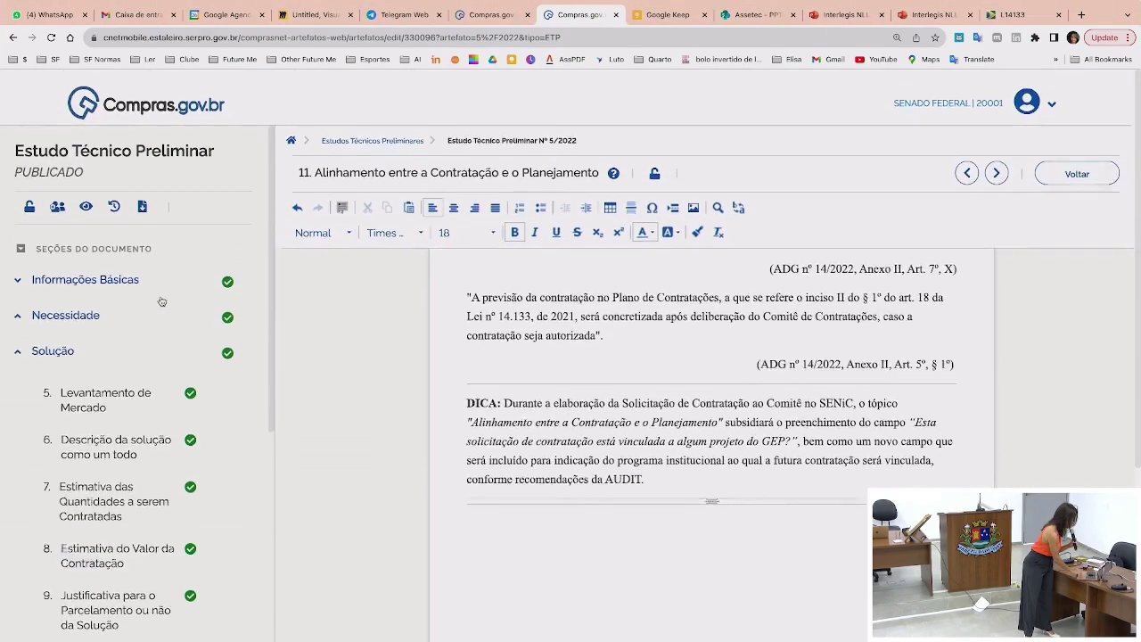
{"action": "left_click", "coordinate": [18, 340]}
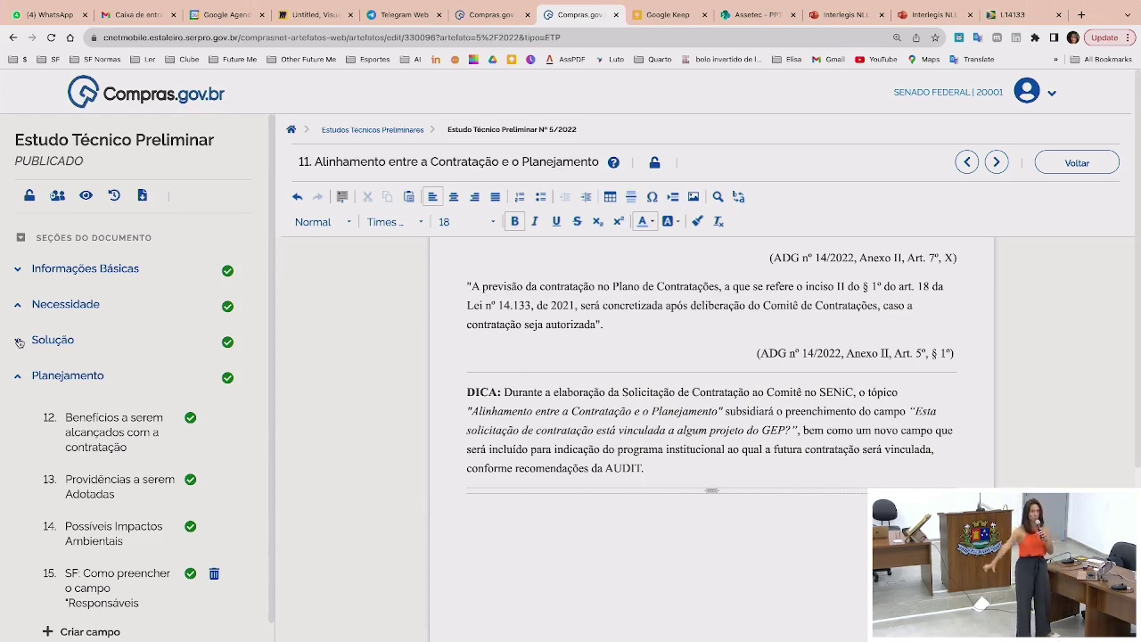
Open item 12, Benefícios a serem alcançados com a contratação, and read its guidance at a larger size
{"action": "scroll", "coordinate": [214, 423], "scroll_direction": "down", "scroll_amount": 2}
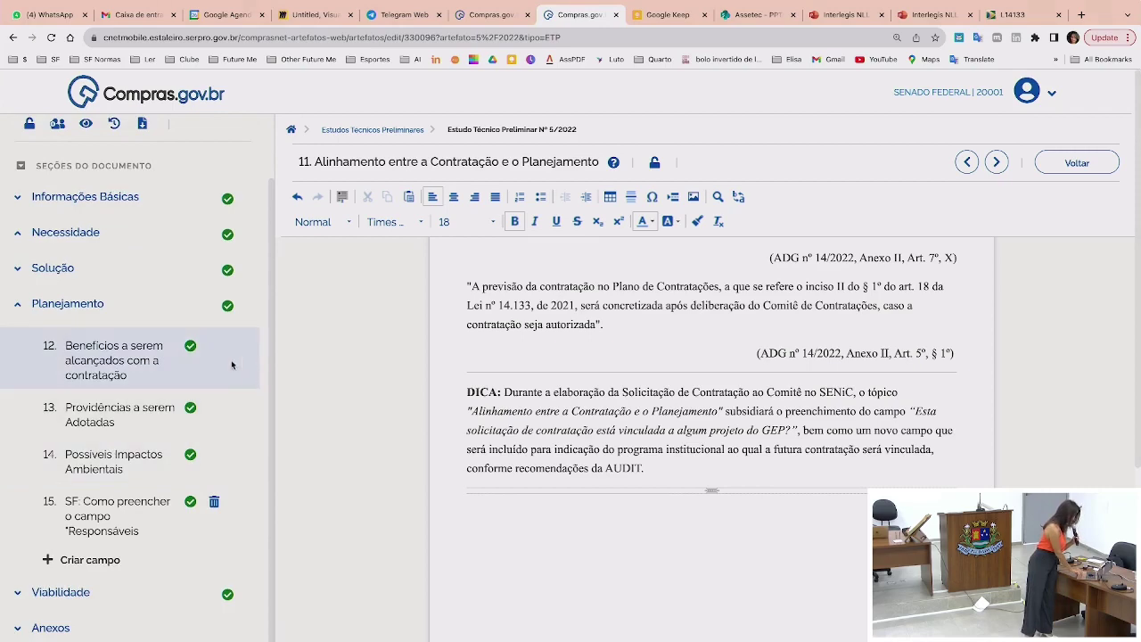
{"action": "left_click", "coordinate": [143, 379]}
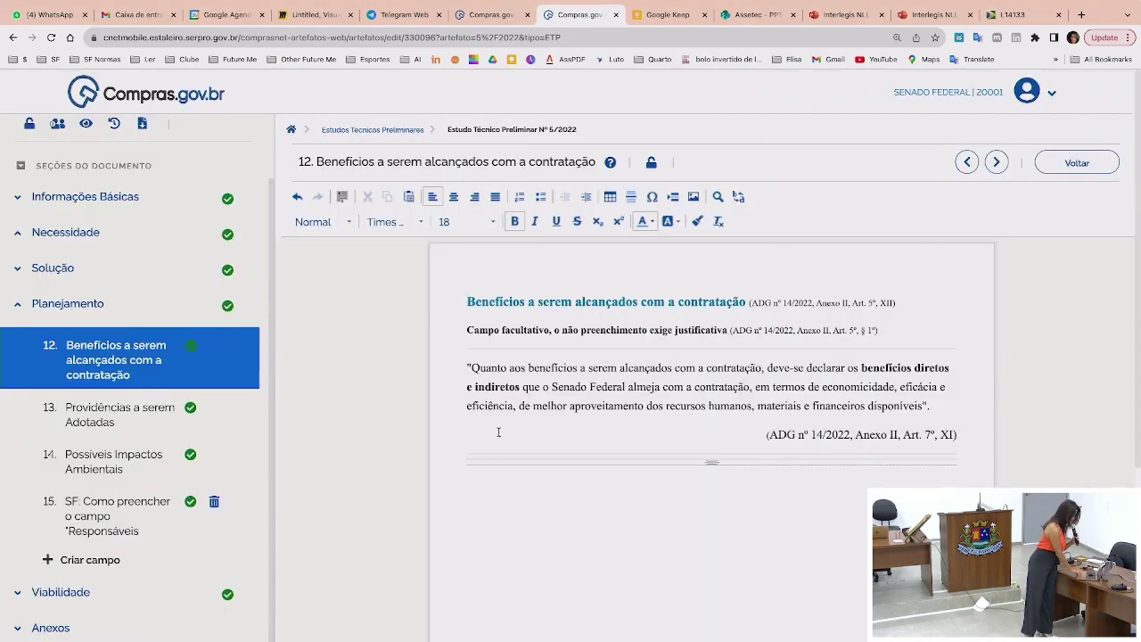
{"action": "key", "text": "ctrl+plus"}
{"action": "key", "text": "ctrl+plus"}
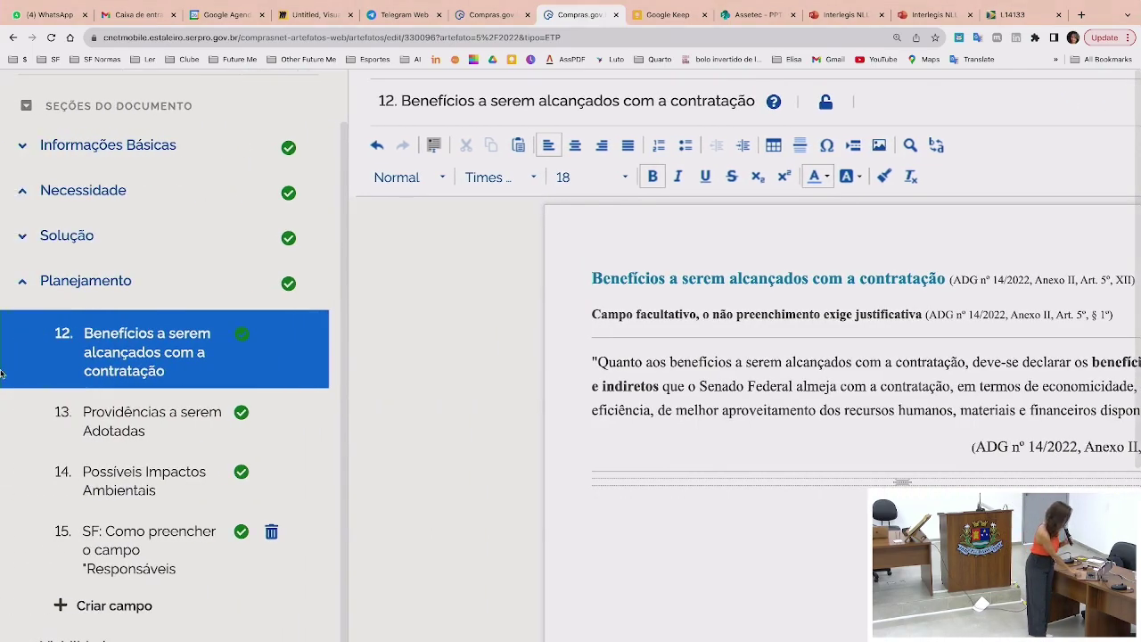
Open item 13, Providências a serem Adotadas, and read the guidance through items a) to c)
{"action": "left_click", "coordinate": [107, 419]}
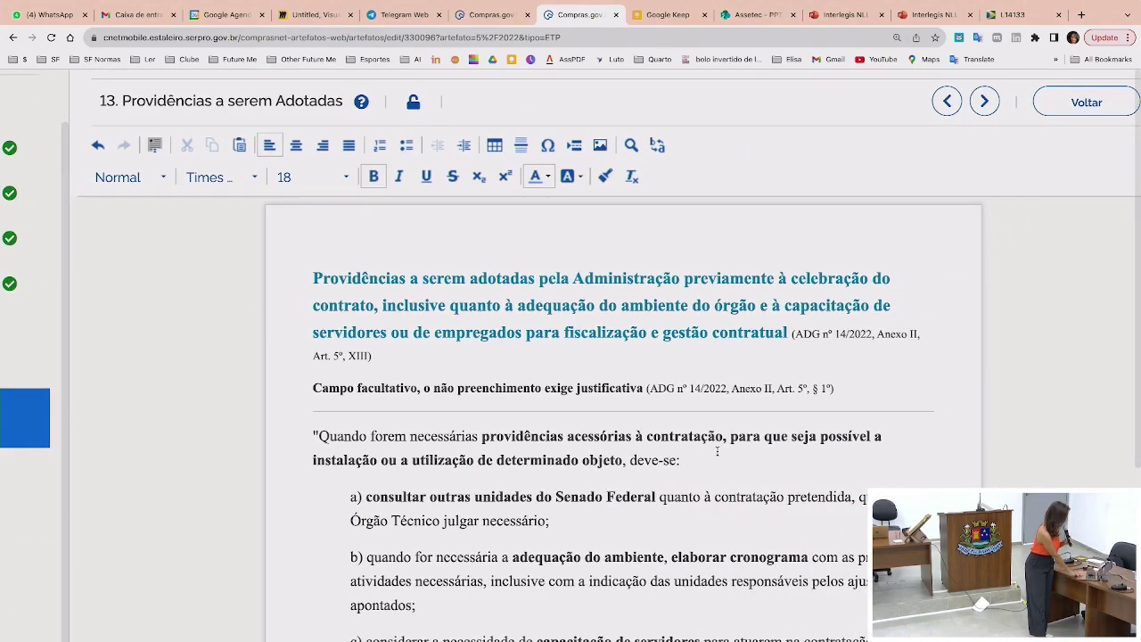
{"action": "key", "text": "ctrl+plus"}
{"action": "key", "text": "ctrl+plus"}
{"action": "scroll", "coordinate": [716, 452], "scroll_direction": "down", "scroll_amount": 1}
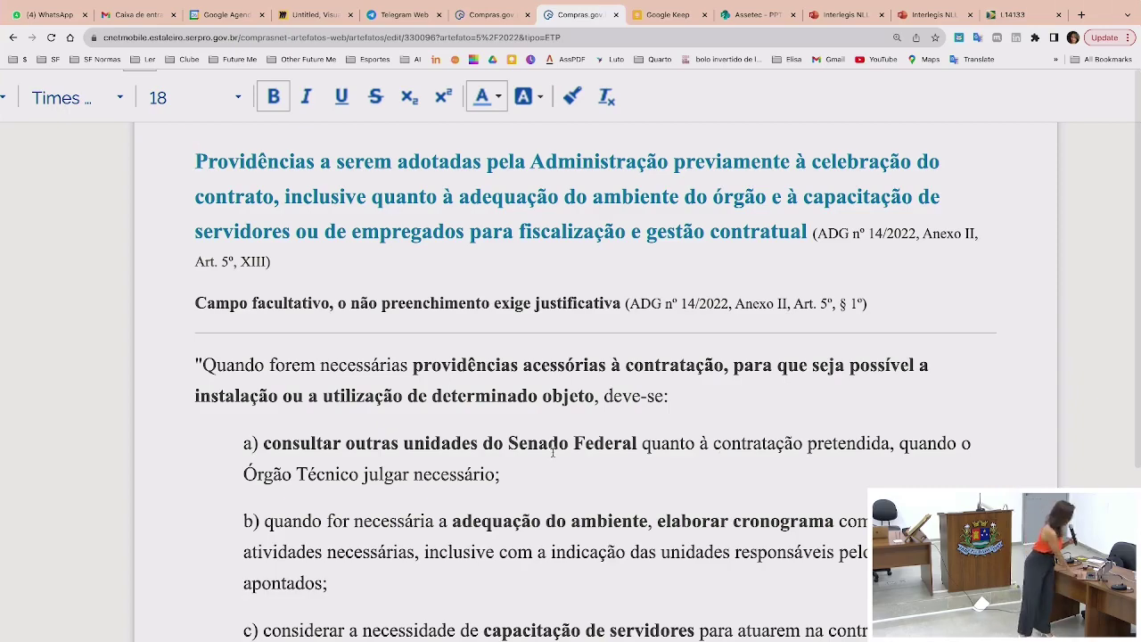
{"action": "scroll", "coordinate": [592, 486], "scroll_direction": "down", "scroll_amount": 2}
{"action": "scroll", "coordinate": [592, 486], "scroll_direction": "down", "scroll_amount": 1}
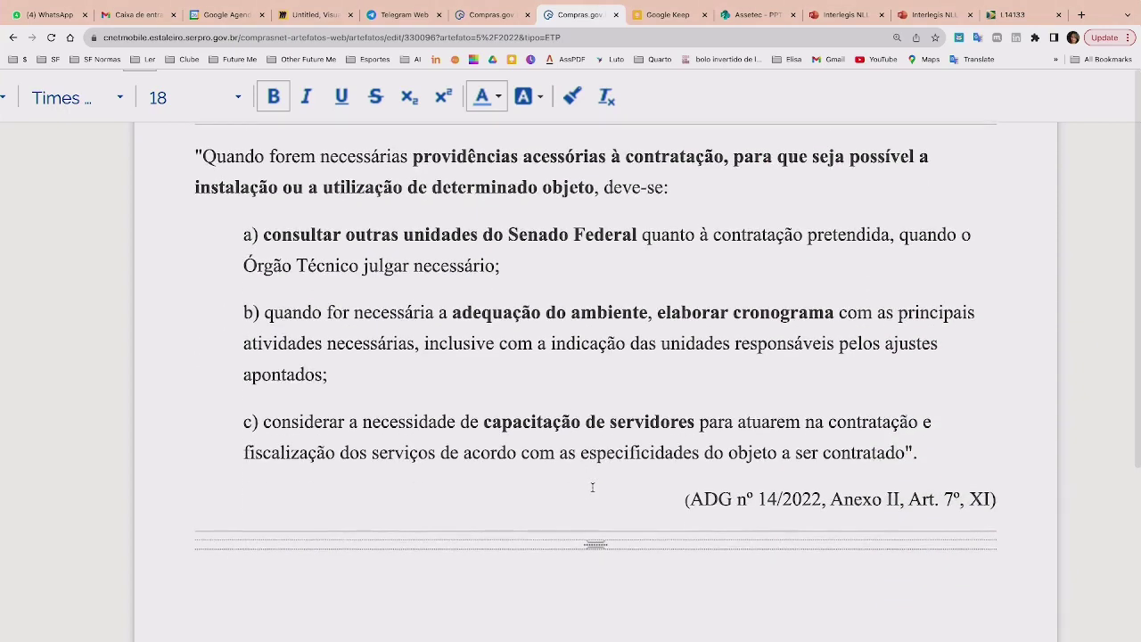
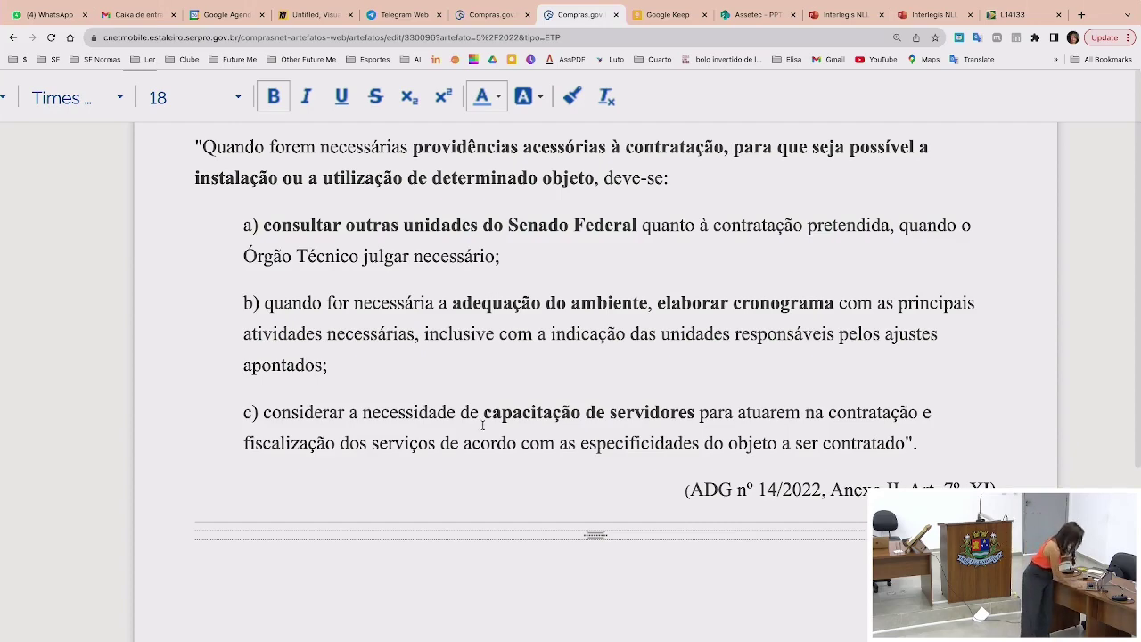
Open item 14, Possíveis Impactos Ambientais, and look over its title and optional-field note
{"action": "key", "text": "ctrl+minus"}
{"action": "key", "text": "ctrl+minus"}
{"action": "key", "text": "ctrl+minus"}
{"action": "left_click", "coordinate": [151, 476]}
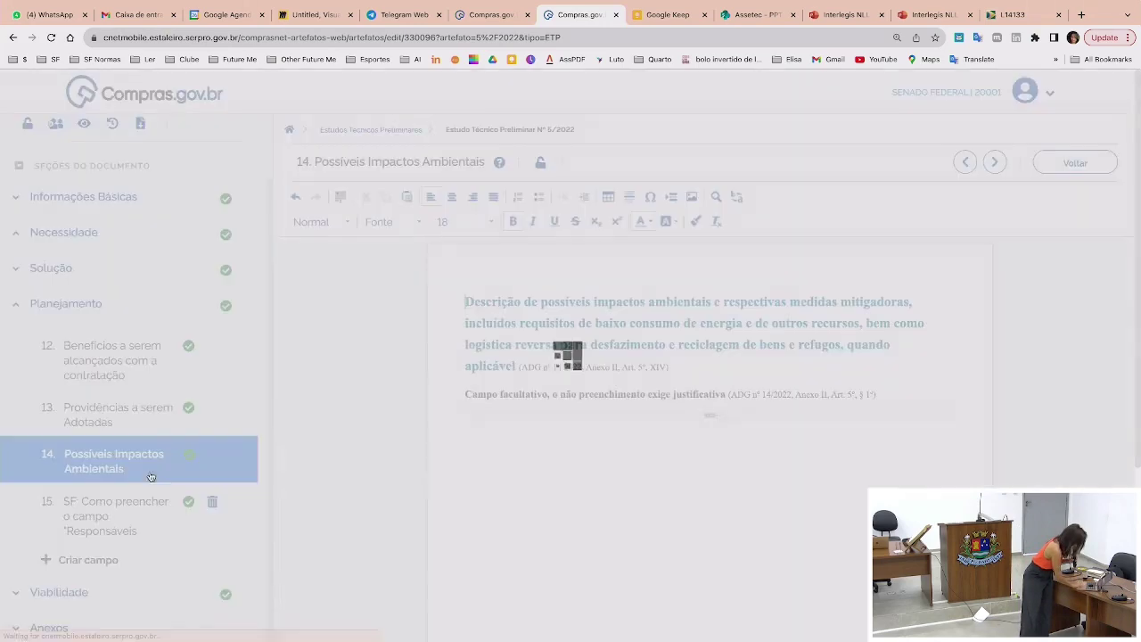
{"action": "scroll", "coordinate": [151, 473], "scroll_direction": "down", "scroll_amount": 1}
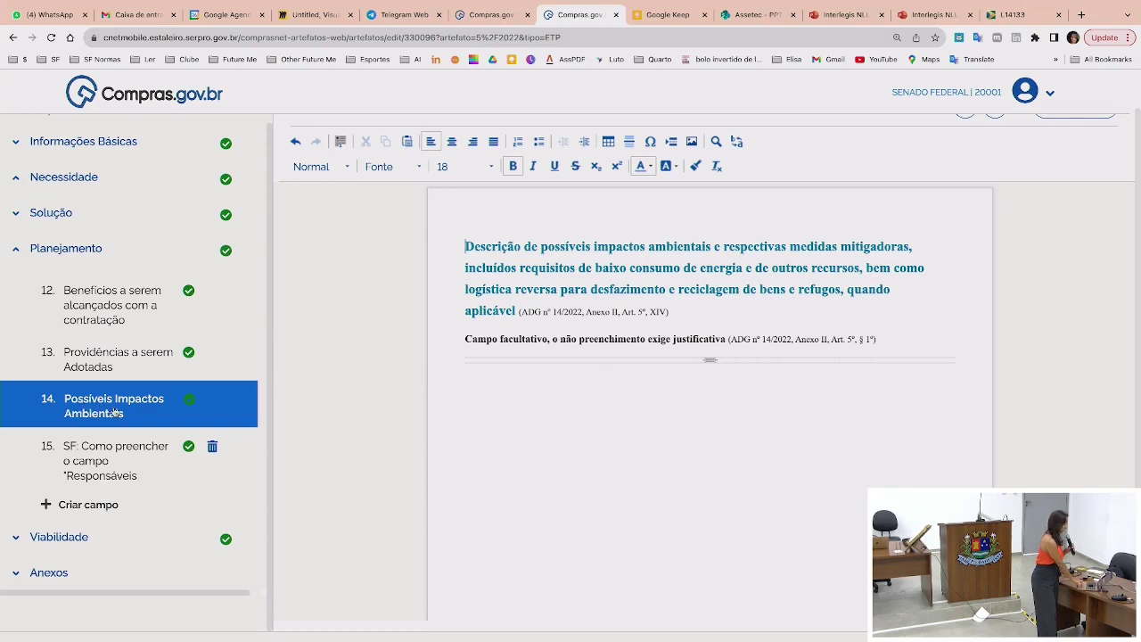
{"action": "left_click_drag", "start_coordinate": [101, 413], "coordinate": [259, 211]}
{"action": "scroll", "coordinate": [259, 211], "scroll_direction": "up", "scroll_amount": 1}
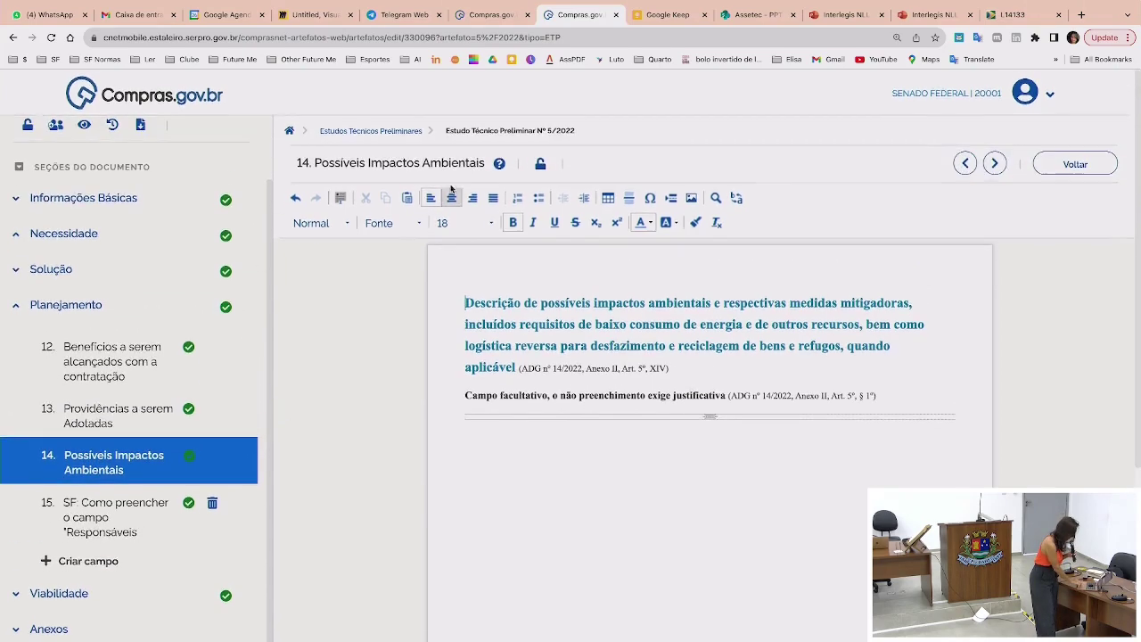
Read the help text for Possíveis Impactos Ambientais, close it and highlight the blue description heading in the template
{"action": "left_click", "coordinate": [499, 162]}
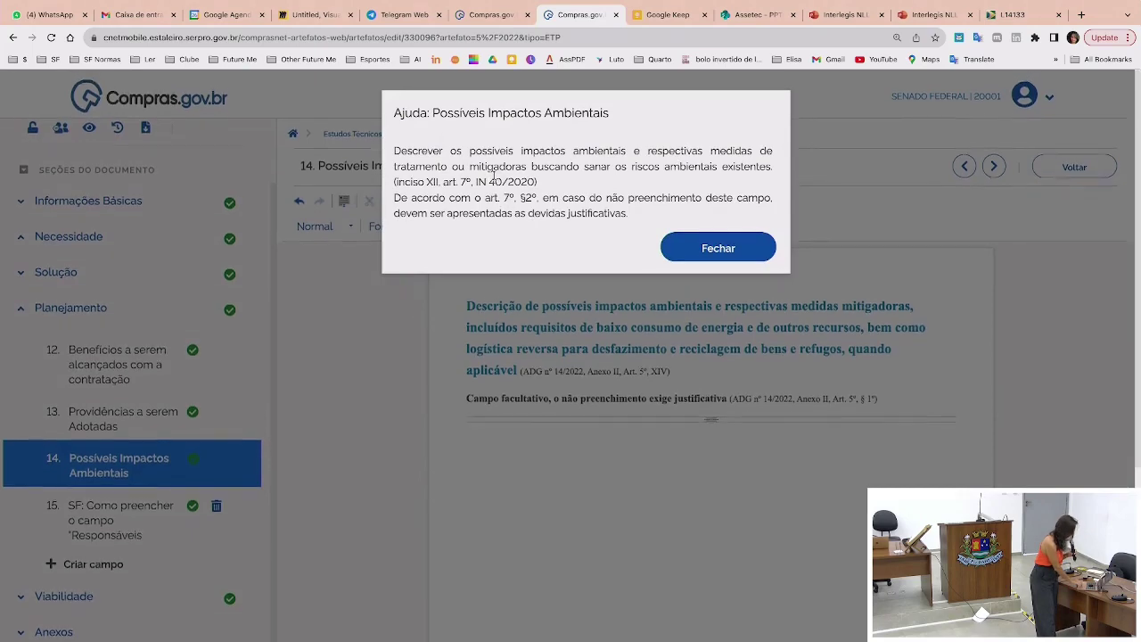
{"action": "left_click", "coordinate": [434, 483]}
{"action": "left_click_drag", "start_coordinate": [470, 301], "coordinate": [526, 367]}
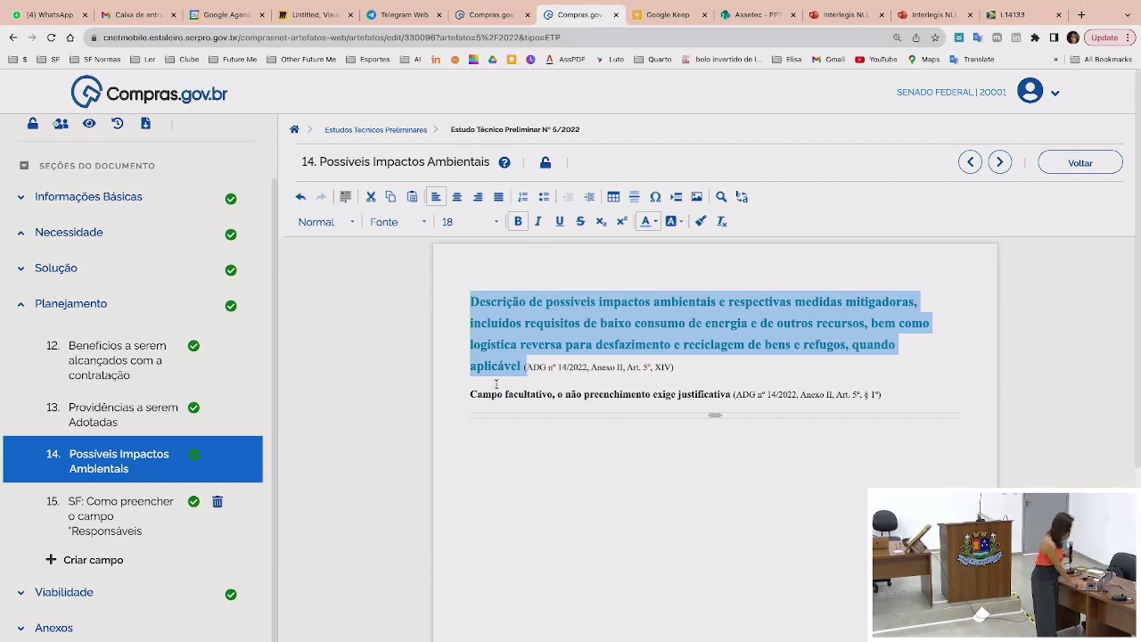
{"action": "left_click", "coordinate": [560, 483]}
{"action": "scroll", "coordinate": [536, 483], "scroll_direction": "down", "scroll_amount": 2}
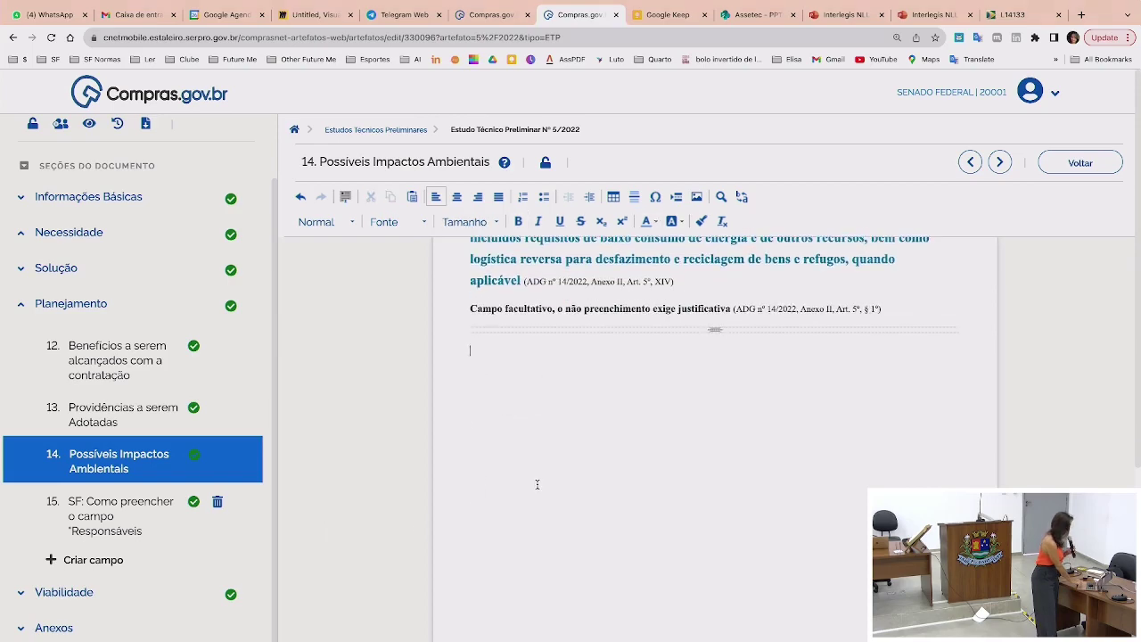
Open item 15, SF: Como preencher o campo "Responsáveis, and examine the sample responsáveis list and the resulting signature block
{"action": "left_click", "coordinate": [104, 503]}
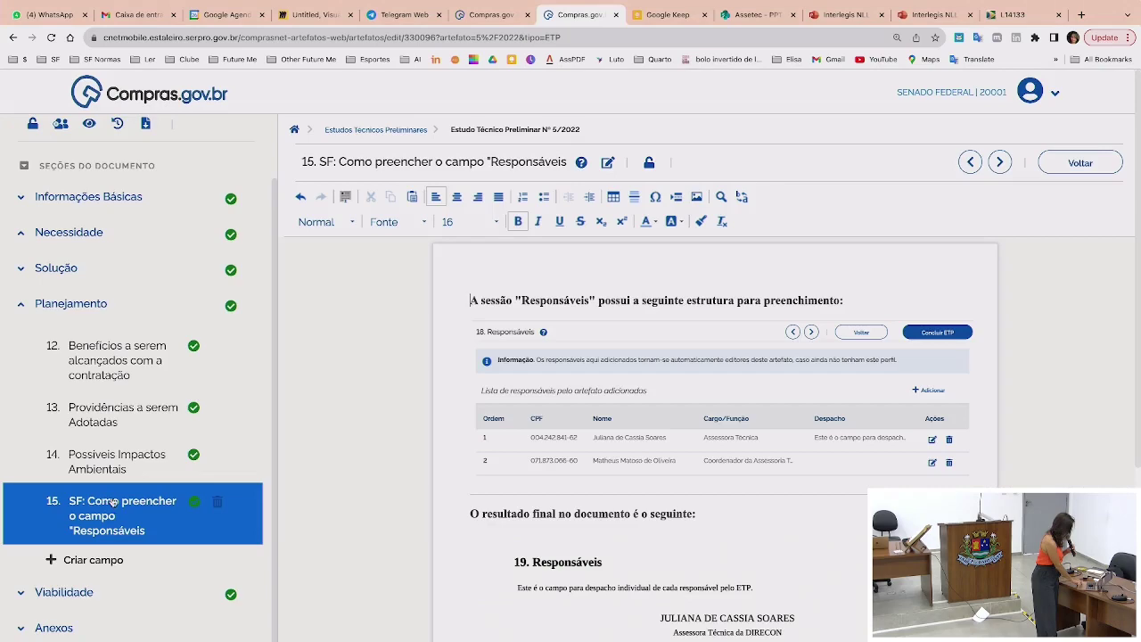
{"action": "scroll", "coordinate": [550, 629], "scroll_direction": "down", "scroll_amount": 1}
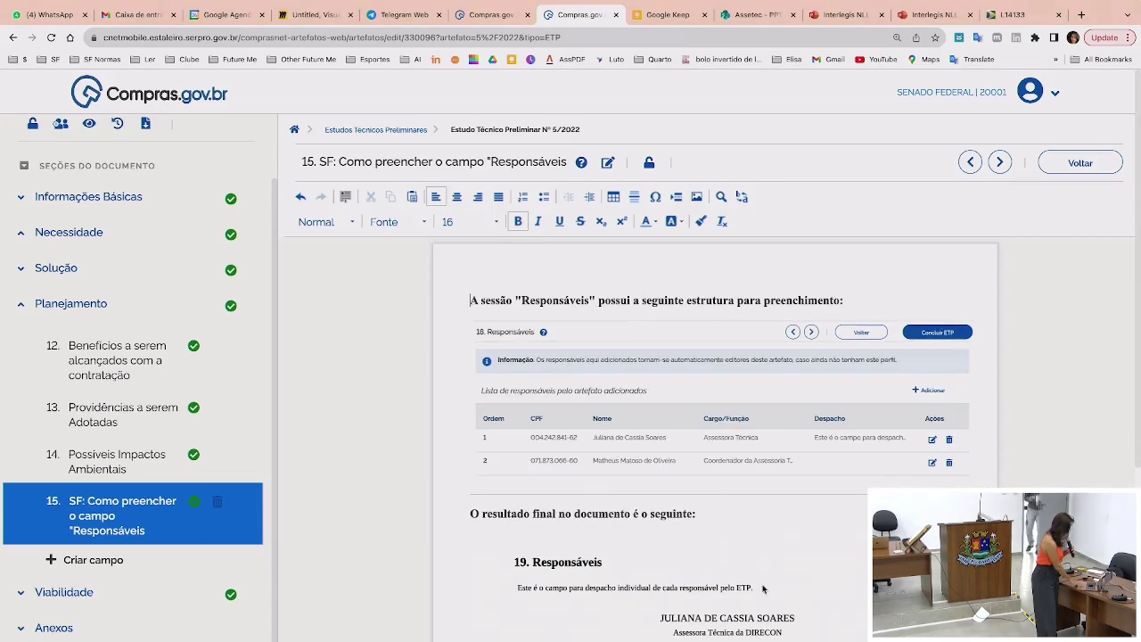
{"action": "key", "text": "ctrl+plus"}
{"action": "key", "text": "ctrl+plus"}
{"action": "scroll", "coordinate": [763, 588], "scroll_direction": "right", "scroll_amount": 2}
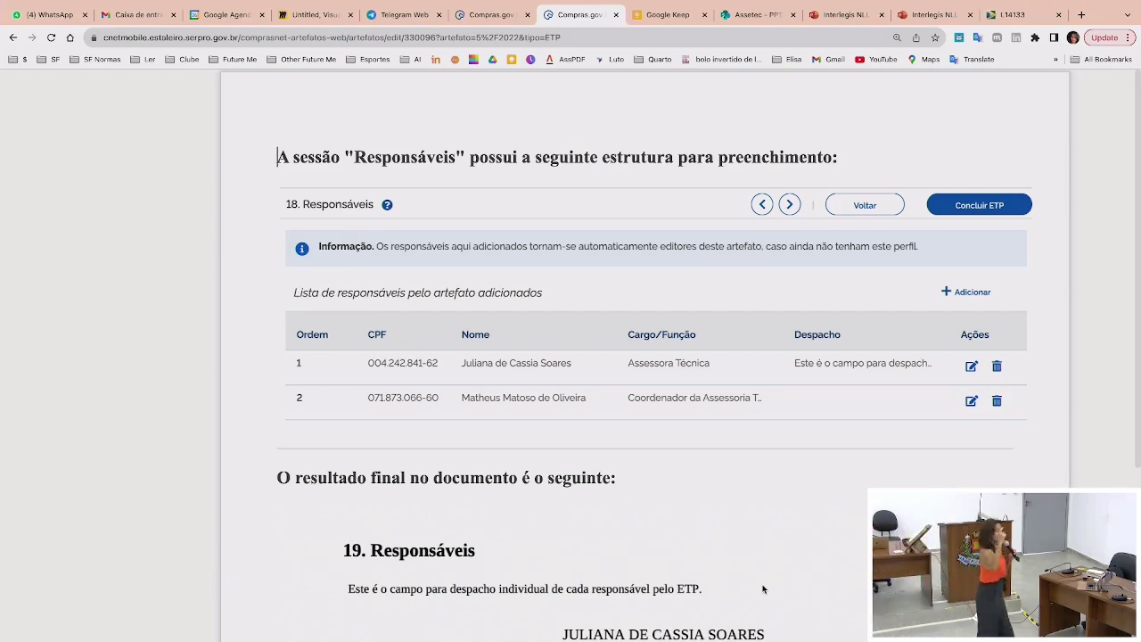
{"action": "scroll", "coordinate": [763, 588], "scroll_direction": "down", "scroll_amount": 3}
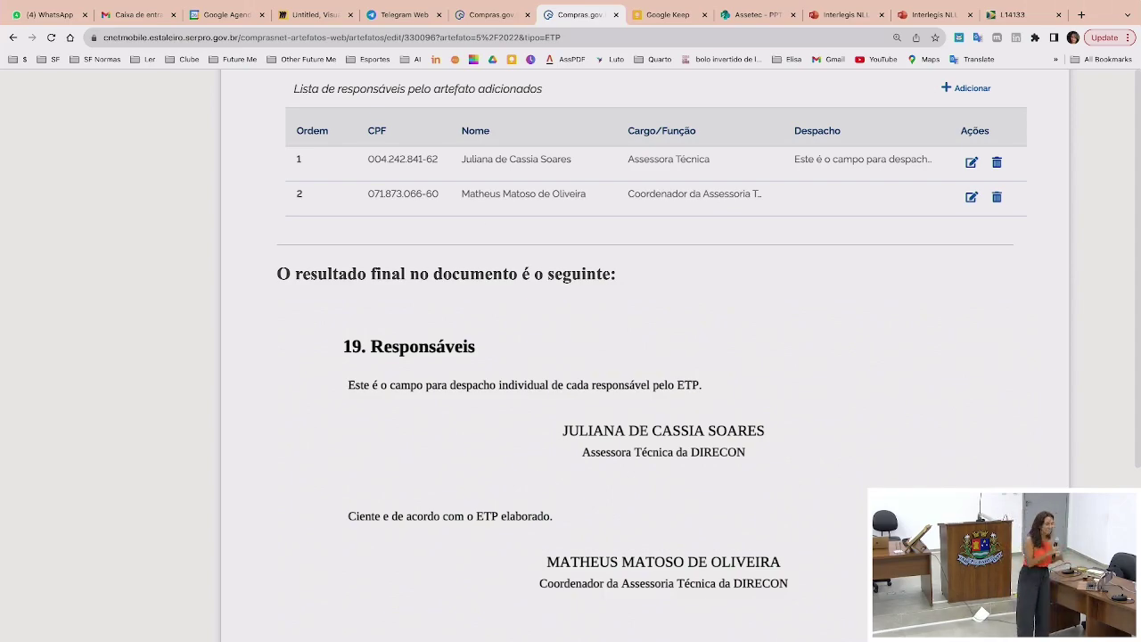
{"action": "scroll", "coordinate": [441, 260], "scroll_direction": "up", "scroll_amount": 5}
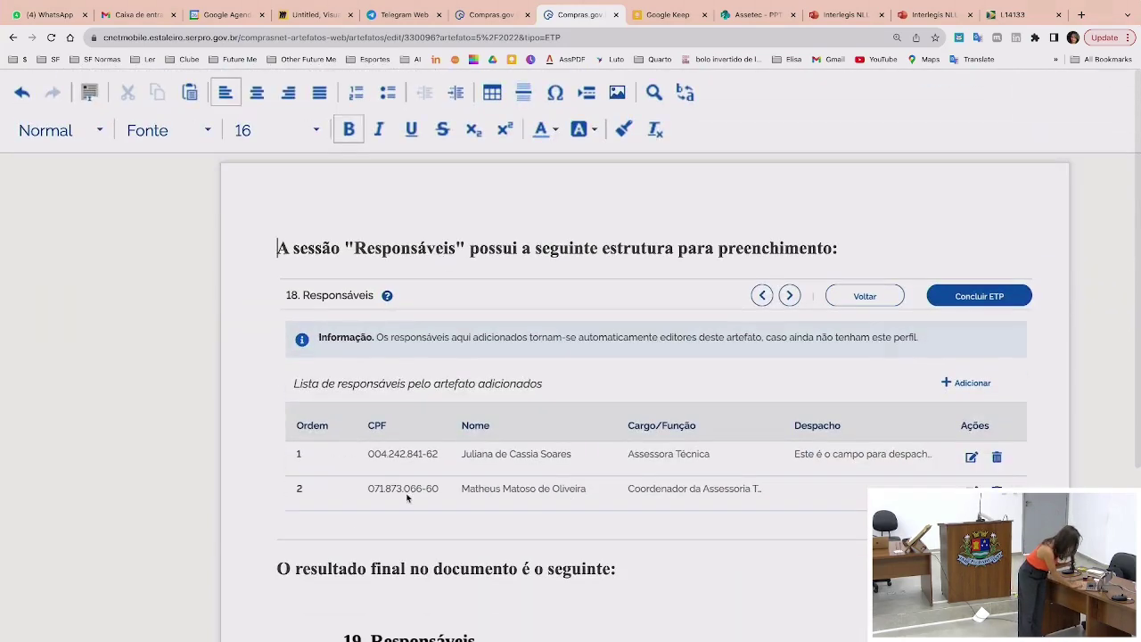
Return to the section list, collapse Planejamento and expand Viabilidade
{"action": "left_click", "coordinate": [406, 497]}
{"action": "scroll", "coordinate": [335, 426], "scroll_direction": "up", "scroll_amount": 3}
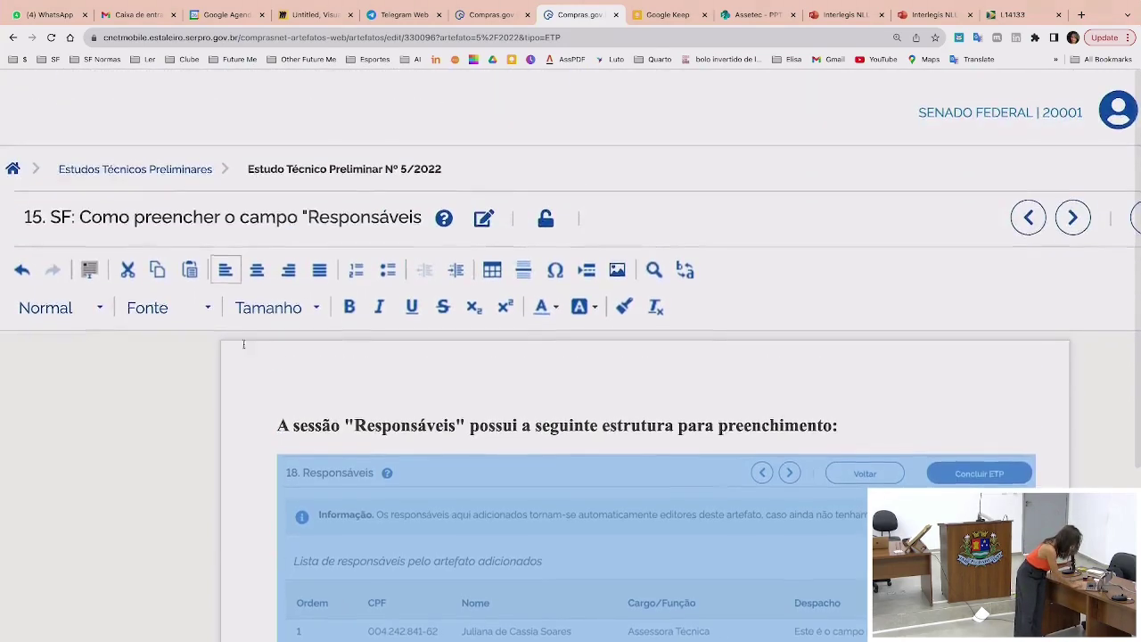
{"action": "scroll", "coordinate": [278, 373], "scroll_direction": "down", "scroll_amount": 1}
{"action": "key", "text": "ctrl+minus"}
{"action": "key", "text": "ctrl+minus"}
{"action": "key", "text": "ctrl+minus"}
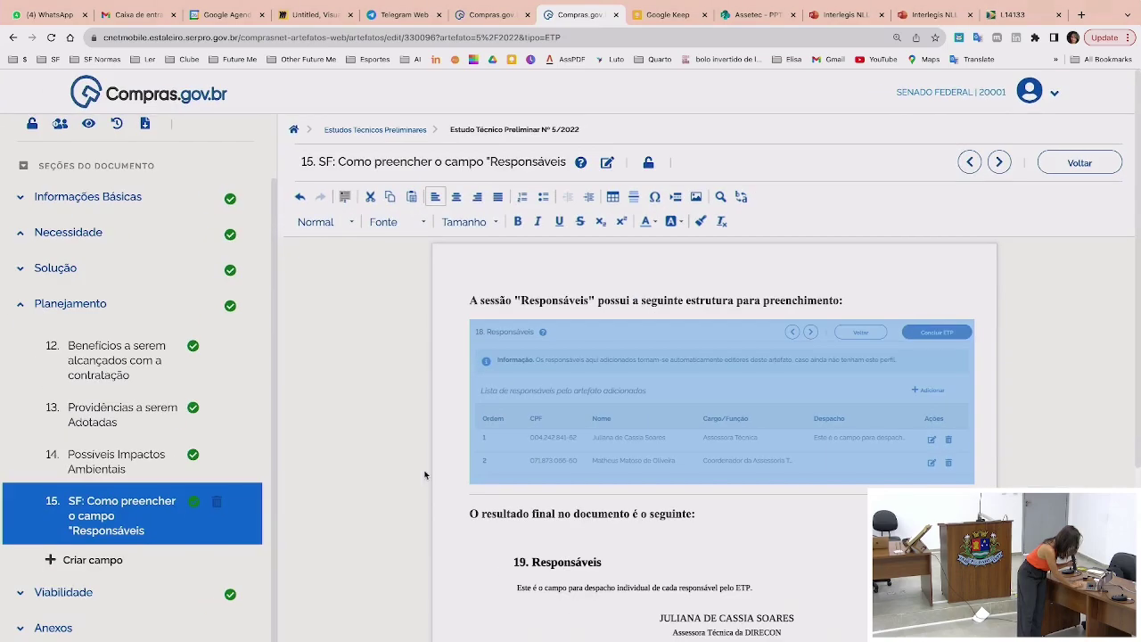
{"action": "scroll", "coordinate": [36, 619], "scroll_direction": "down", "scroll_amount": 3}
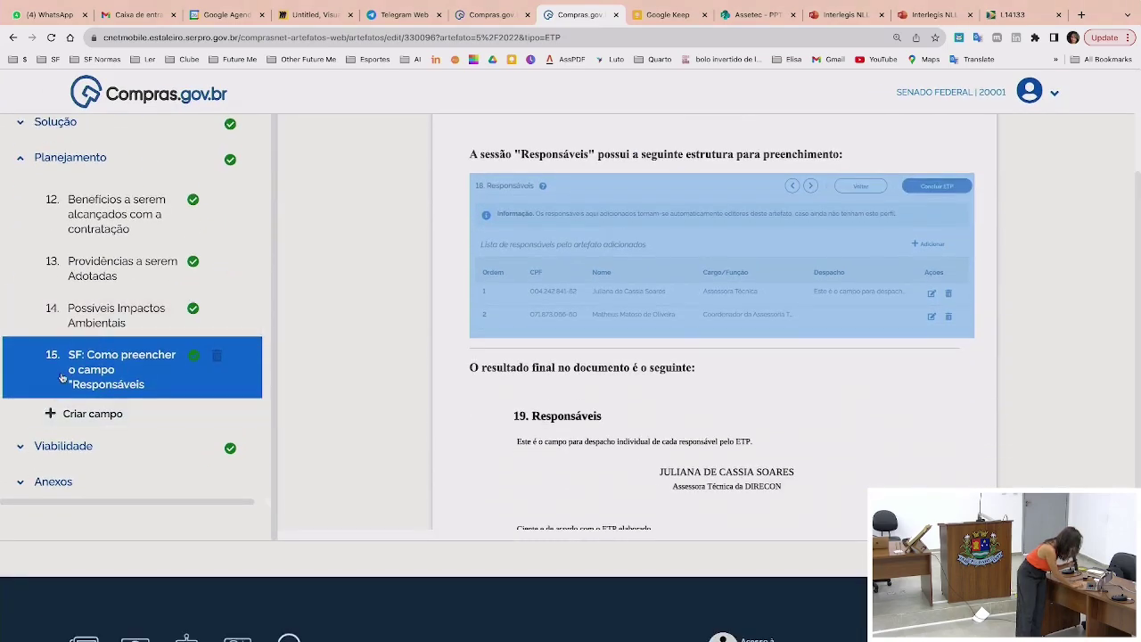
{"action": "scroll", "coordinate": [61, 372], "scroll_direction": "up", "scroll_amount": 1}
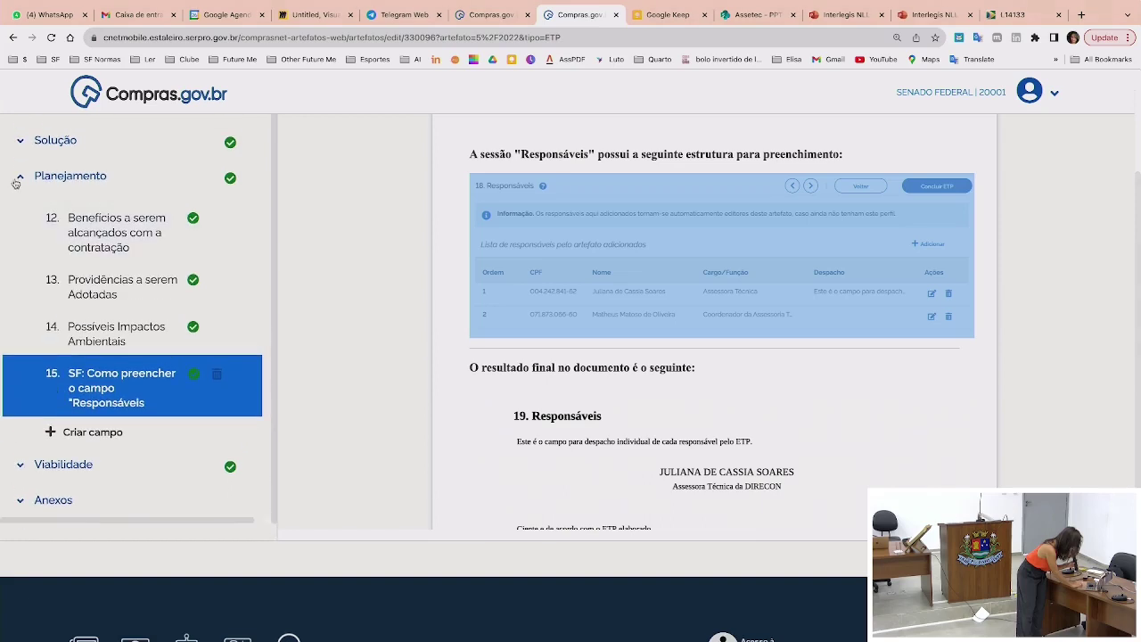
{"action": "left_click", "coordinate": [16, 181]}
{"action": "left_click", "coordinate": [25, 217]}
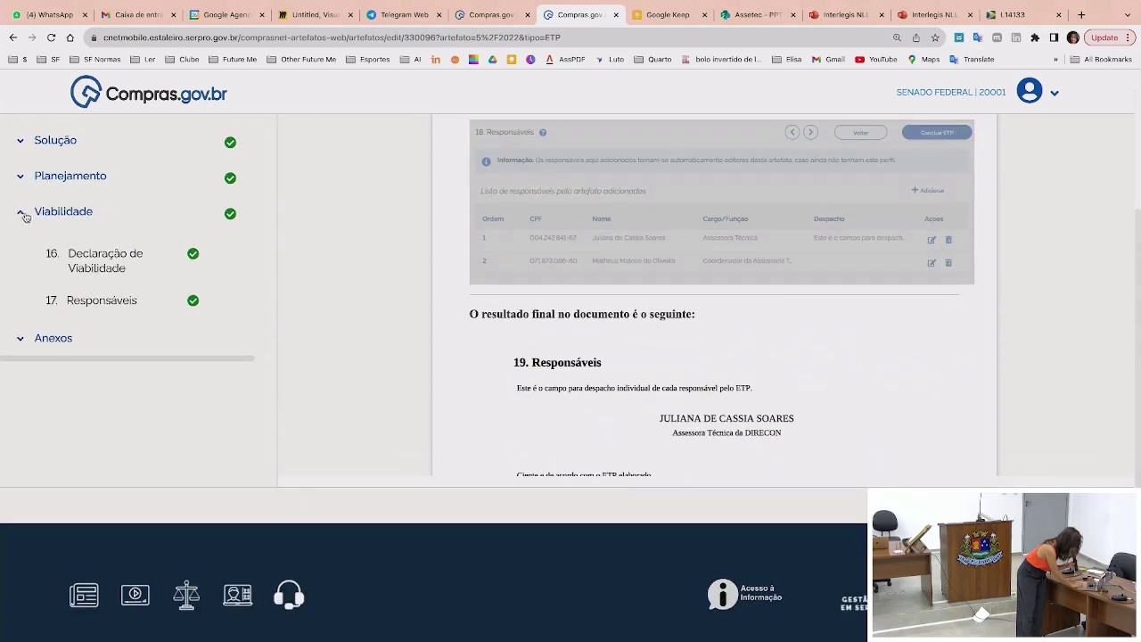
View the list in item 17, Responsáveis, and open item 16, Declaração de Viabilidade, to see its viability options
{"action": "left_click", "coordinate": [105, 300]}
{"action": "scroll", "coordinate": [486, 282], "scroll_direction": "up", "scroll_amount": 2}
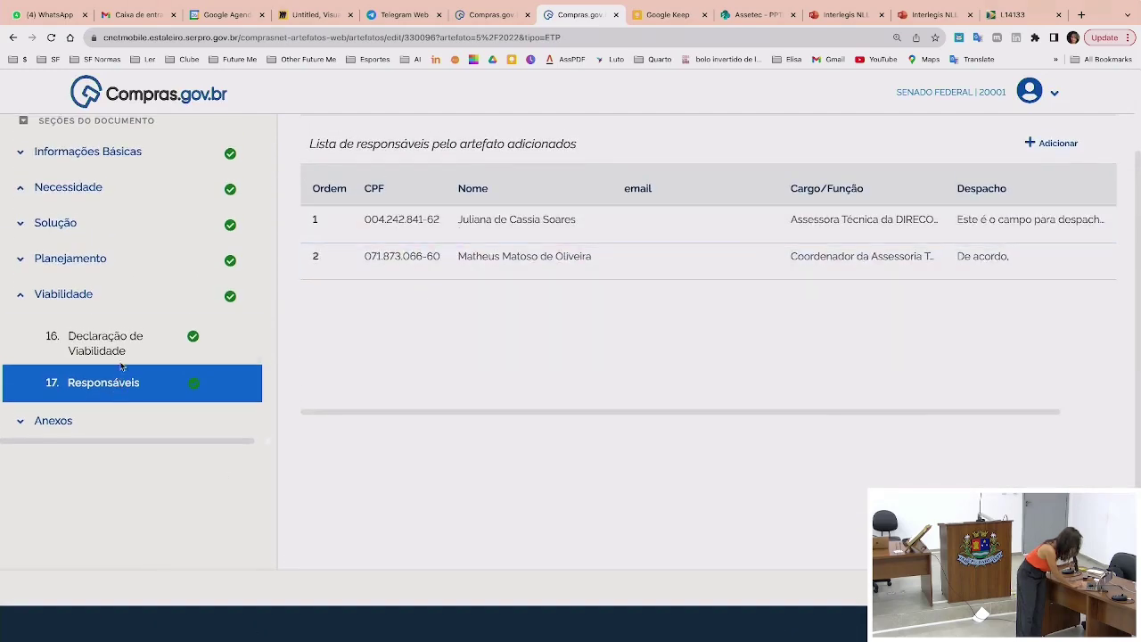
{"action": "left_click", "coordinate": [111, 348]}
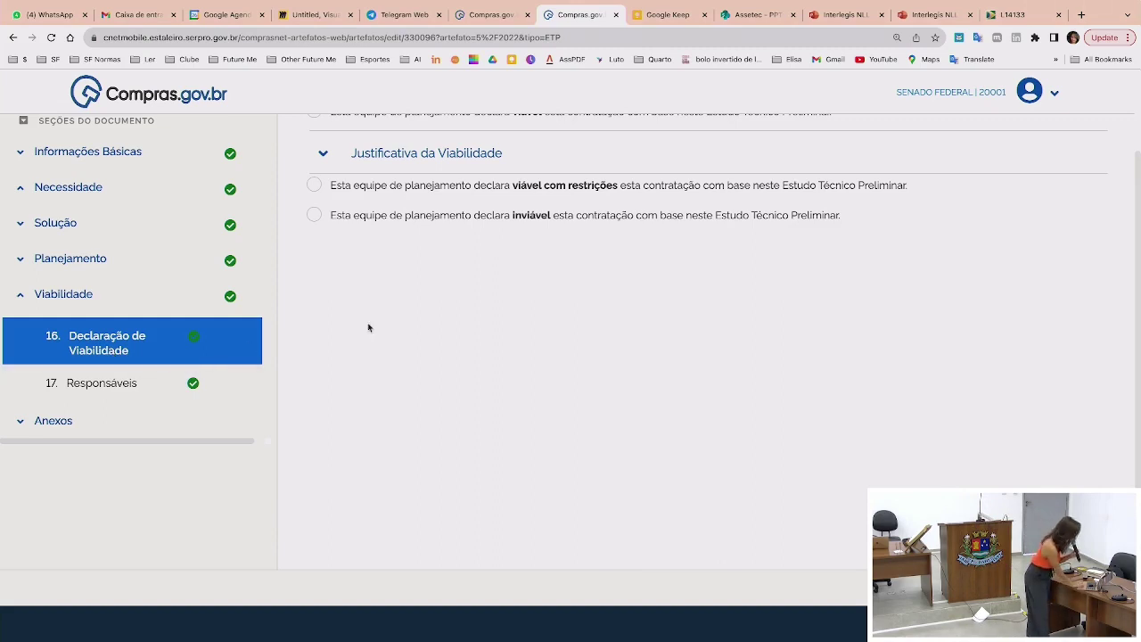
Expand Planejamento in the section list, reopen item 16, Declaração de Viabilidade, and enlarge the page to read its options
{"action": "scroll", "coordinate": [369, 326], "scroll_direction": "up", "scroll_amount": 1}
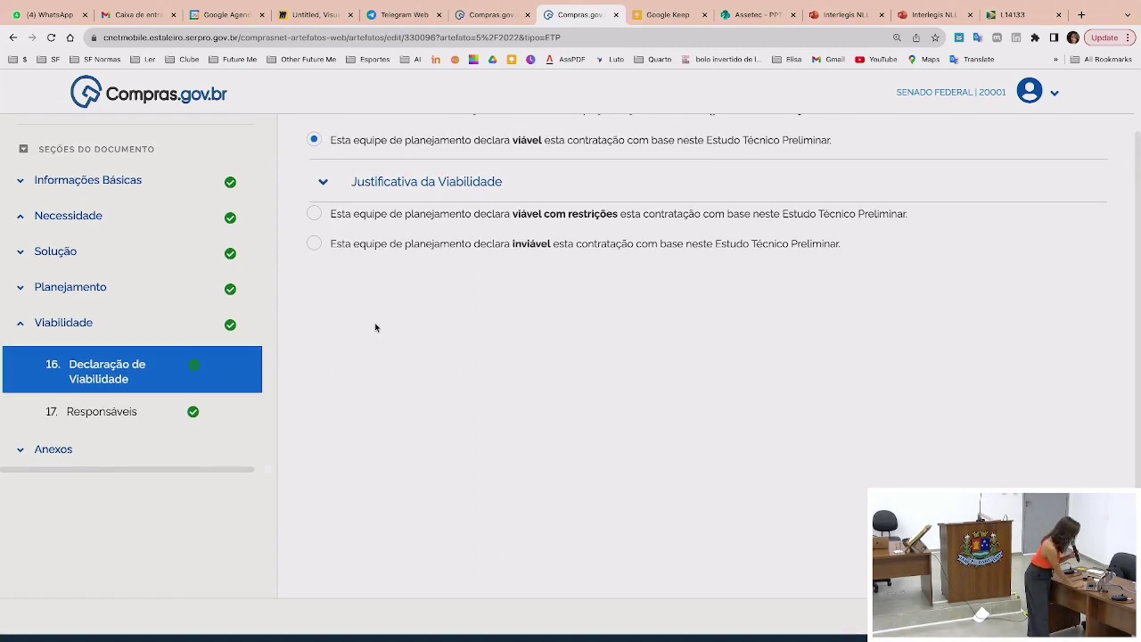
{"action": "left_click", "coordinate": [22, 287]}
{"action": "scroll", "coordinate": [92, 427], "scroll_direction": "down", "scroll_amount": 3}
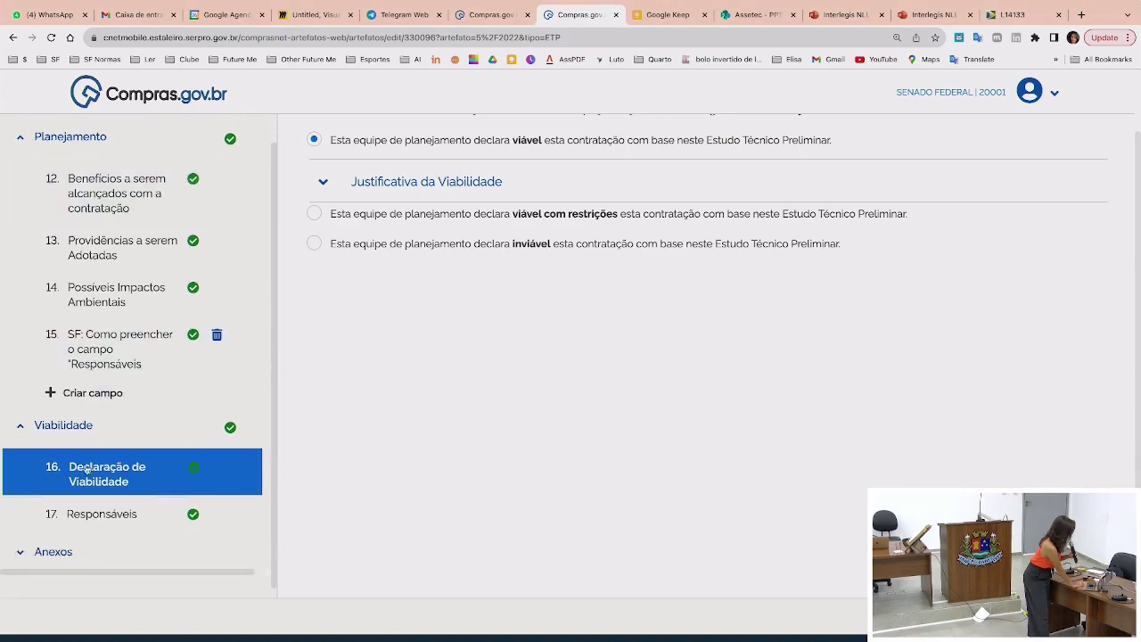
{"action": "left_click", "coordinate": [82, 485]}
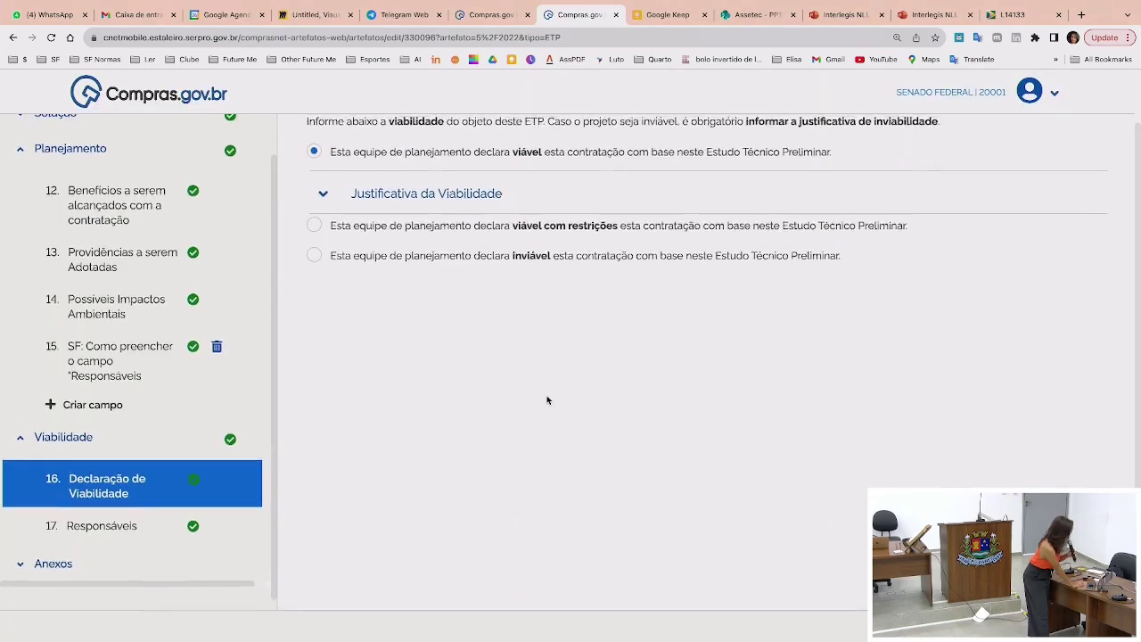
{"action": "scroll", "coordinate": [548, 400], "scroll_direction": "down", "scroll_amount": 2}
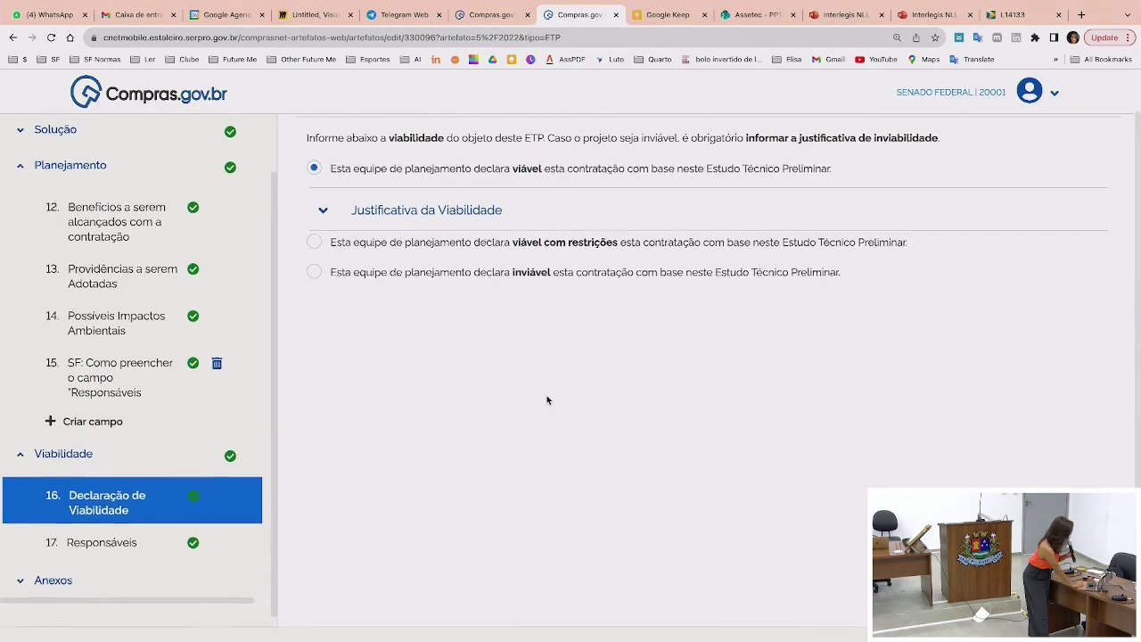
{"action": "key", "text": "ctrl+plus"}
{"action": "key", "text": "ctrl+plus"}
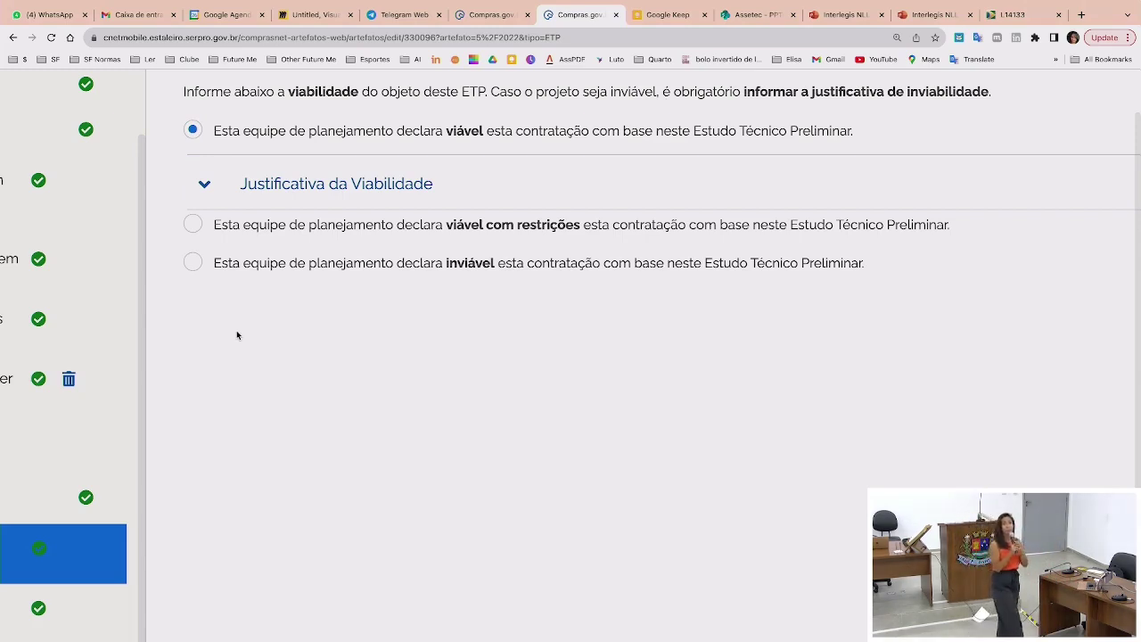
Expand Justificativa da Viabilidade, read its guidance and highlight the passage from "posicionamento conclusivo" to "a que se destina"
{"action": "left_click", "coordinate": [204, 183]}
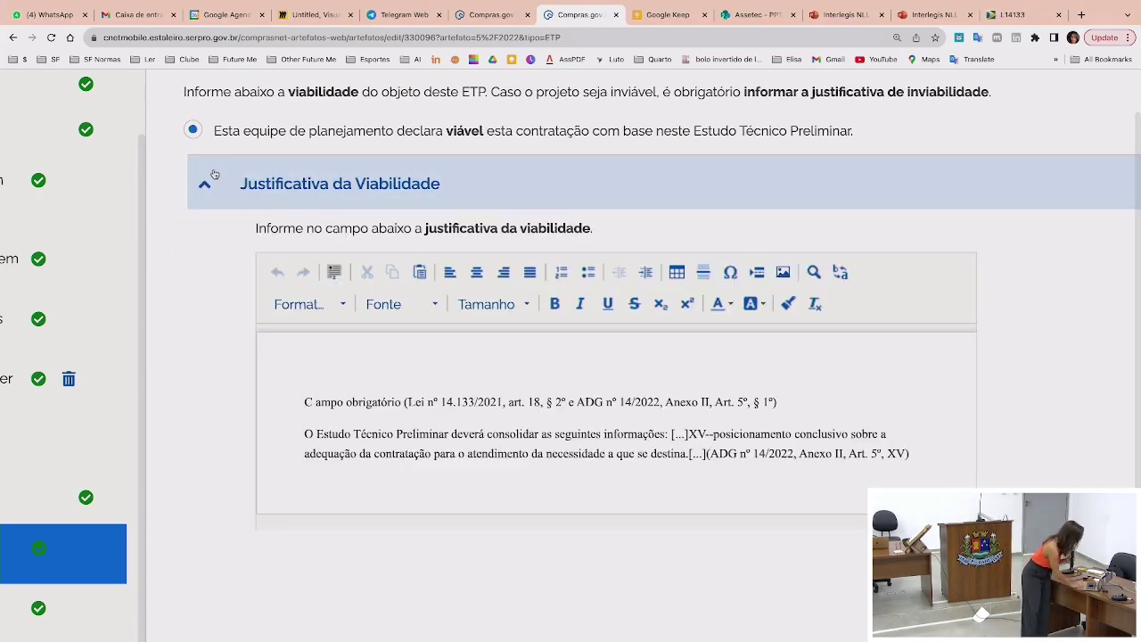
{"action": "scroll", "coordinate": [234, 353], "scroll_direction": "down", "scroll_amount": 1}
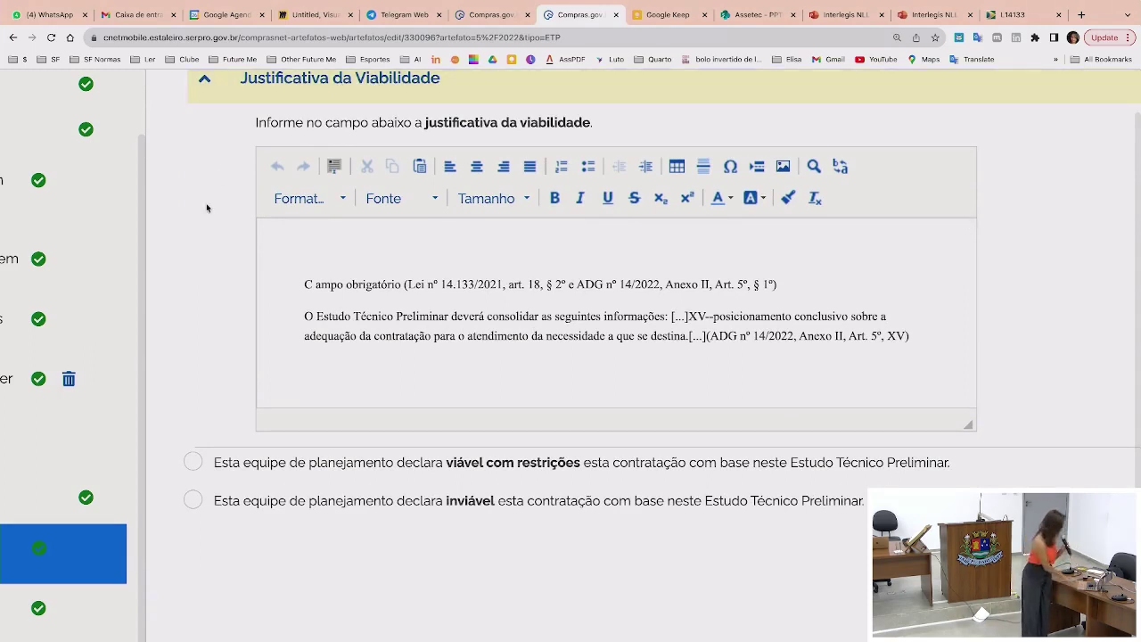
{"action": "scroll", "coordinate": [206, 208], "scroll_direction": "down", "scroll_amount": 1}
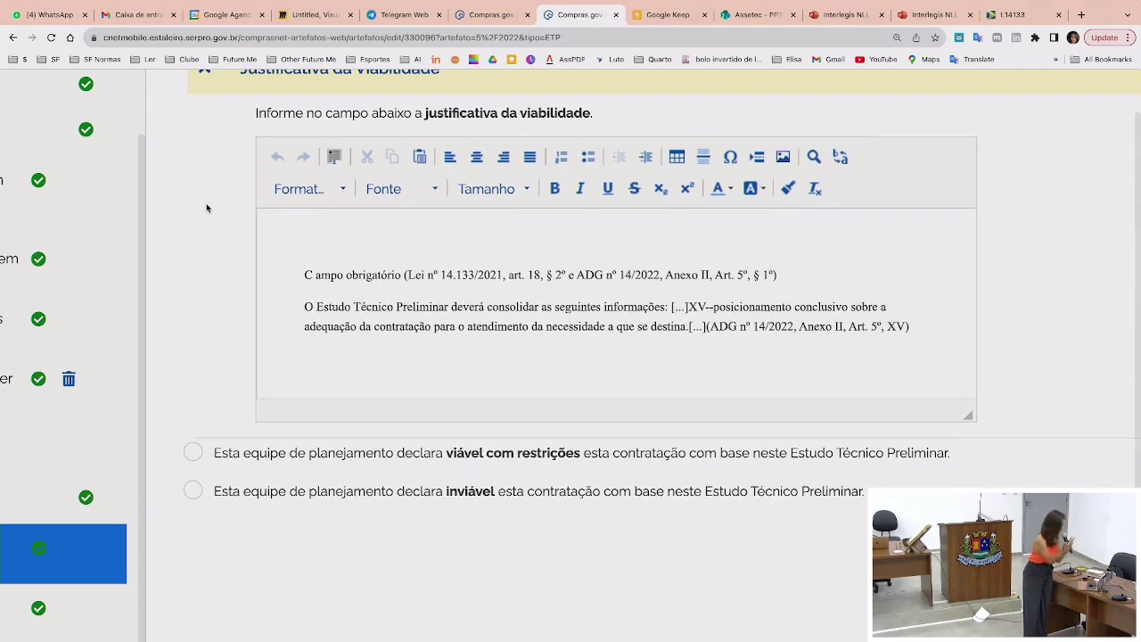
{"action": "scroll", "coordinate": [206, 208], "scroll_direction": "down", "scroll_amount": 1}
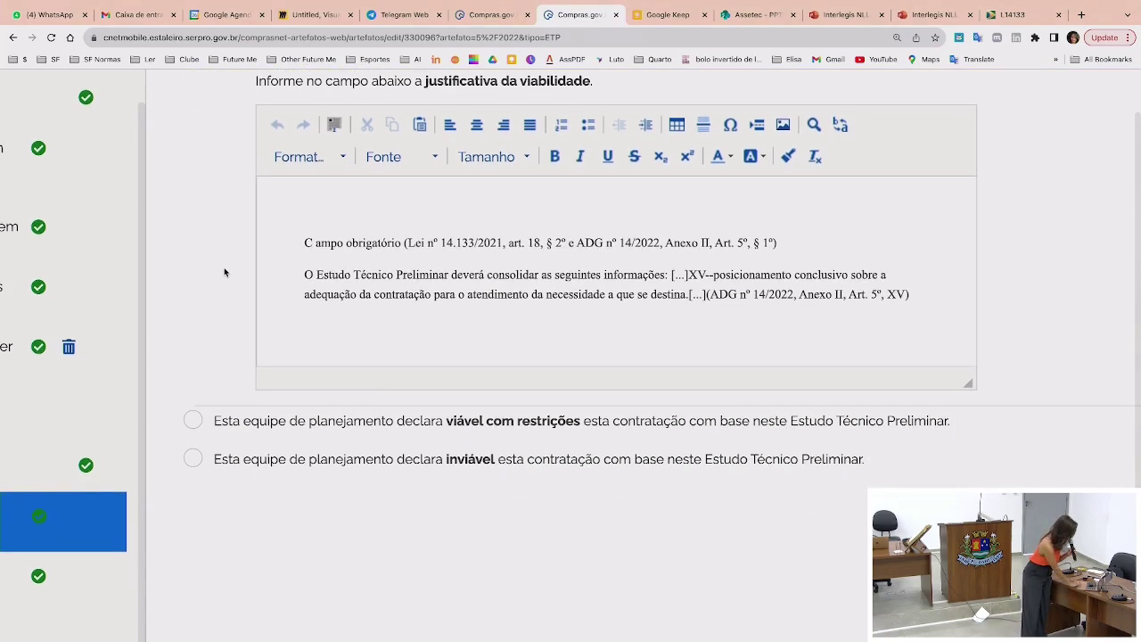
{"action": "scroll", "coordinate": [368, 303], "scroll_direction": "down", "scroll_amount": 1}
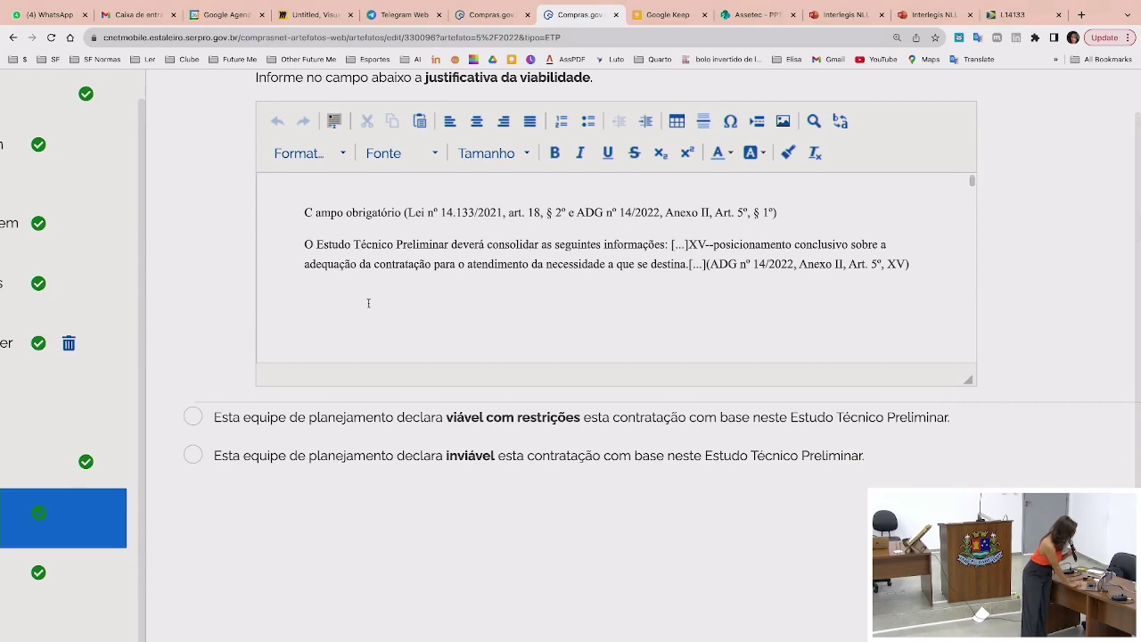
{"action": "scroll", "coordinate": [208, 313], "scroll_direction": "down", "scroll_amount": 1}
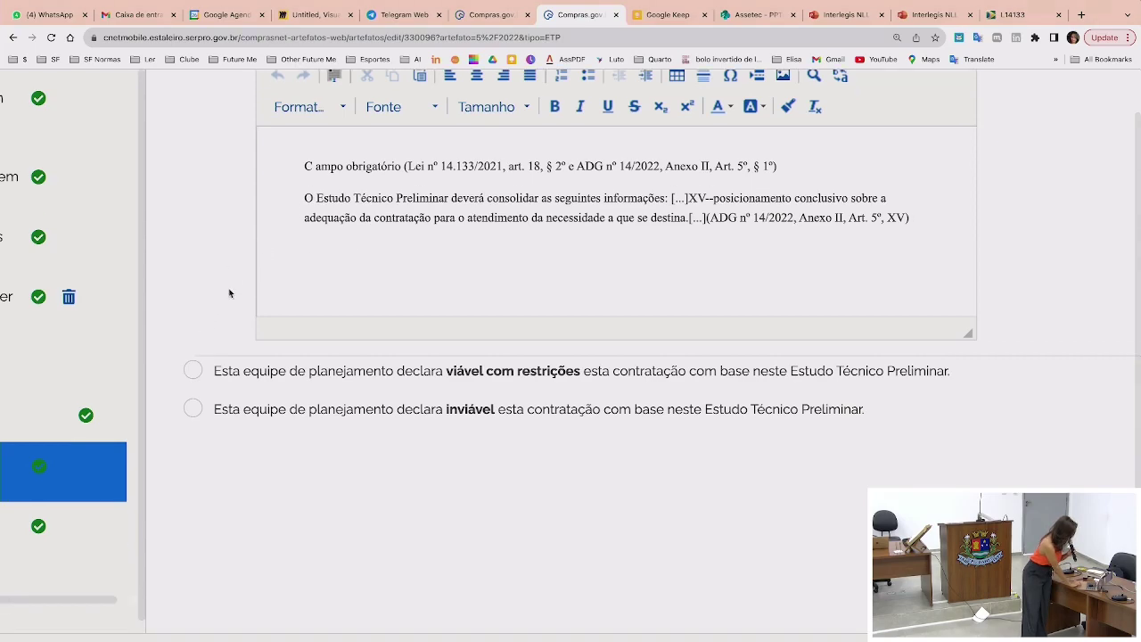
{"action": "left_click", "coordinate": [298, 200]}
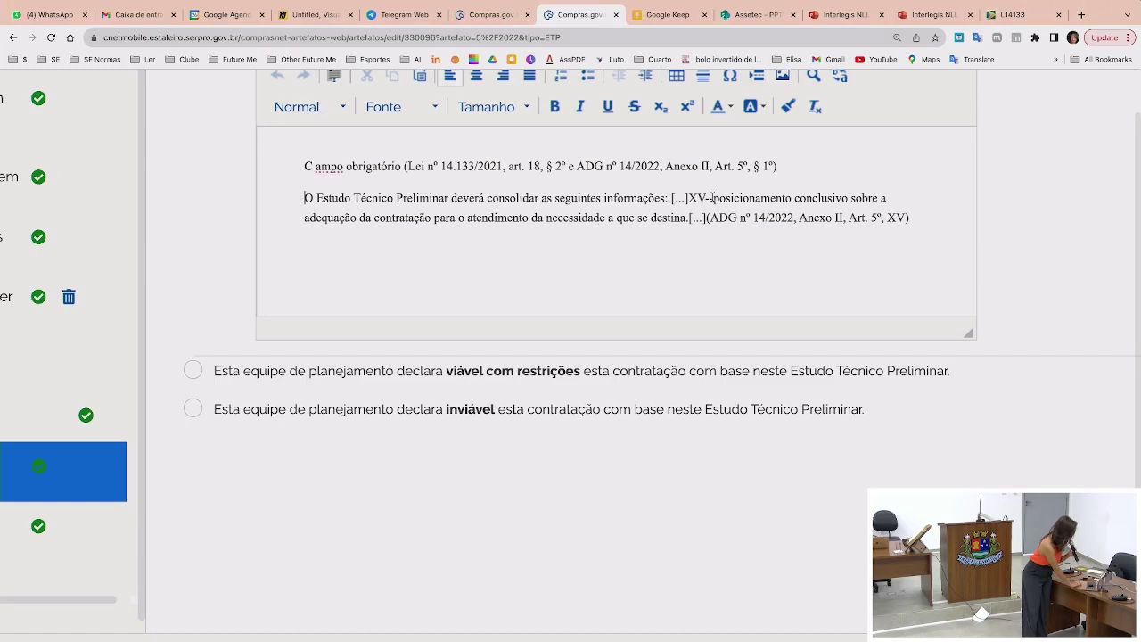
{"action": "left_click_drag", "start_coordinate": [713, 198], "coordinate": [688, 217]}
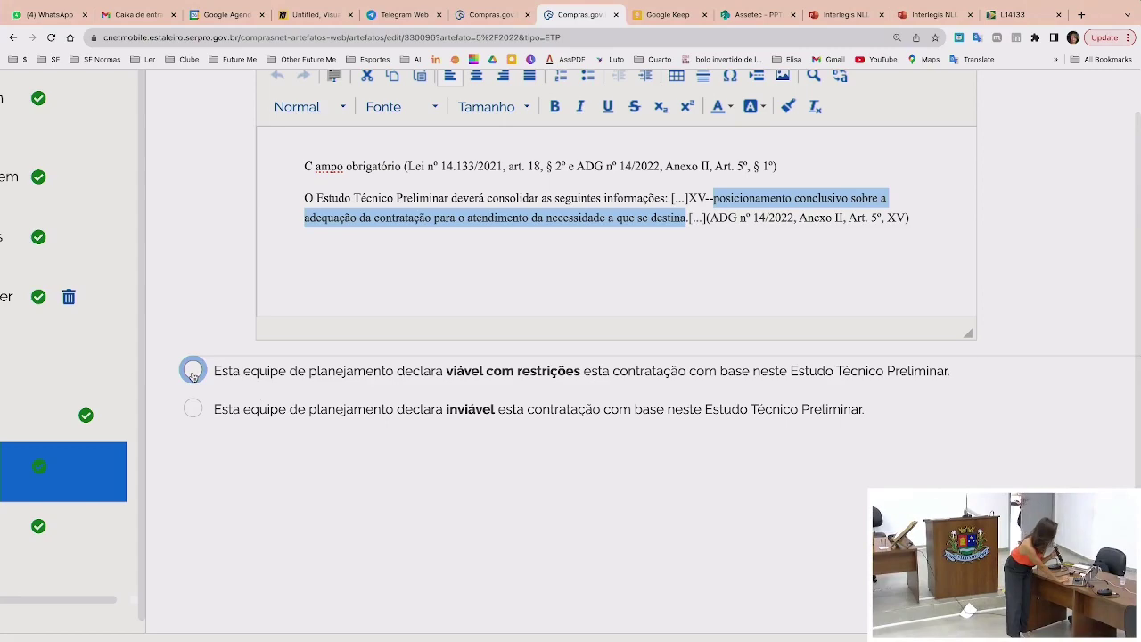
Choose viável com restrições and expand its justification field, and switch the declaration to inviável
{"action": "left_click", "coordinate": [193, 371]}
{"action": "scroll", "coordinate": [238, 276], "scroll_direction": "up", "scroll_amount": 1}
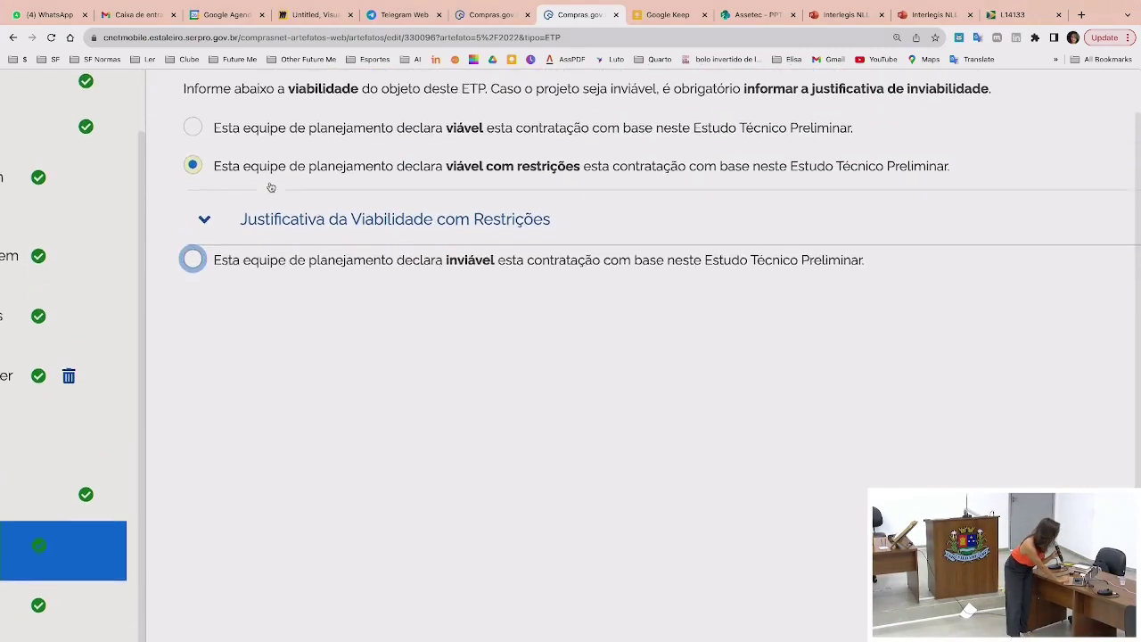
{"action": "left_click", "coordinate": [206, 223]}
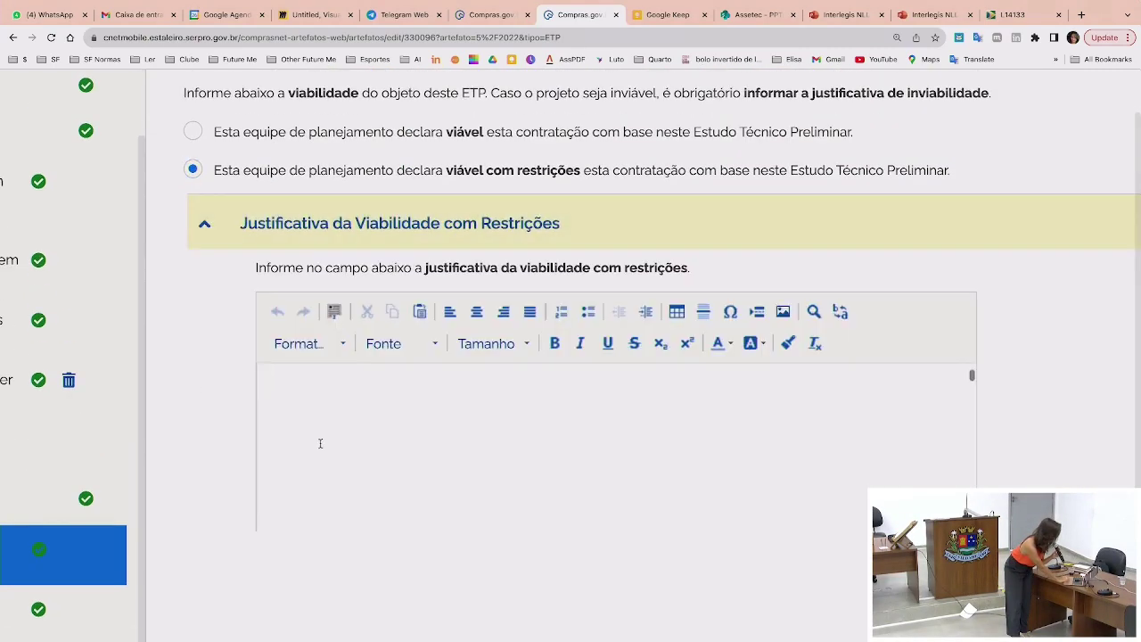
{"action": "scroll", "coordinate": [215, 415], "scroll_direction": "down", "scroll_amount": 1}
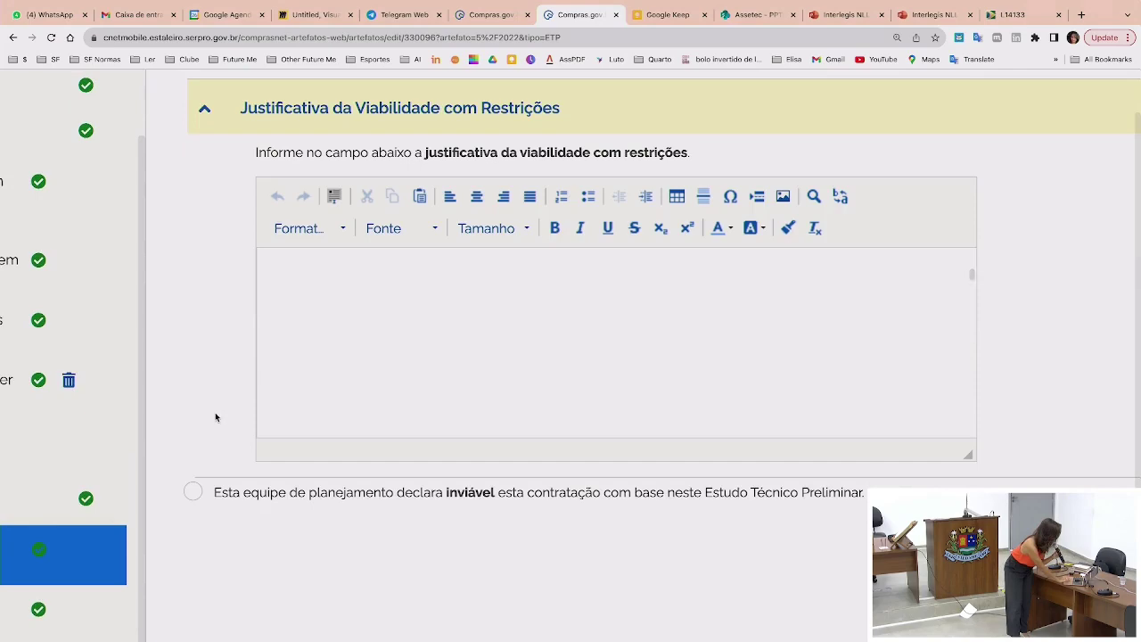
{"action": "left_click", "coordinate": [193, 493]}
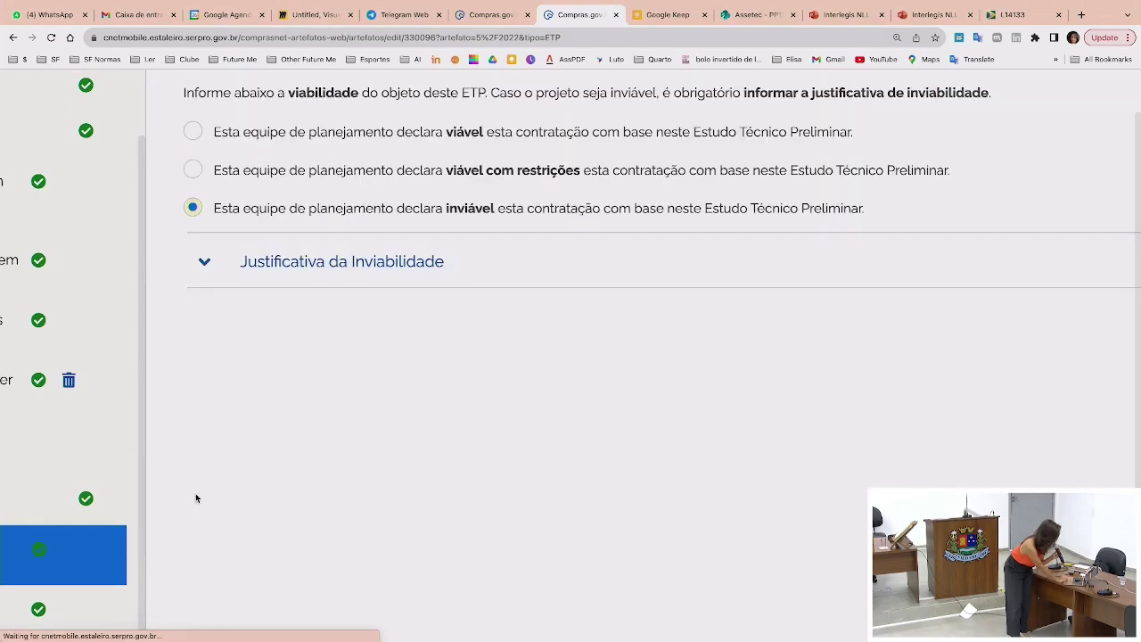
{"action": "scroll", "coordinate": [195, 493], "scroll_direction": "down", "scroll_amount": 1}
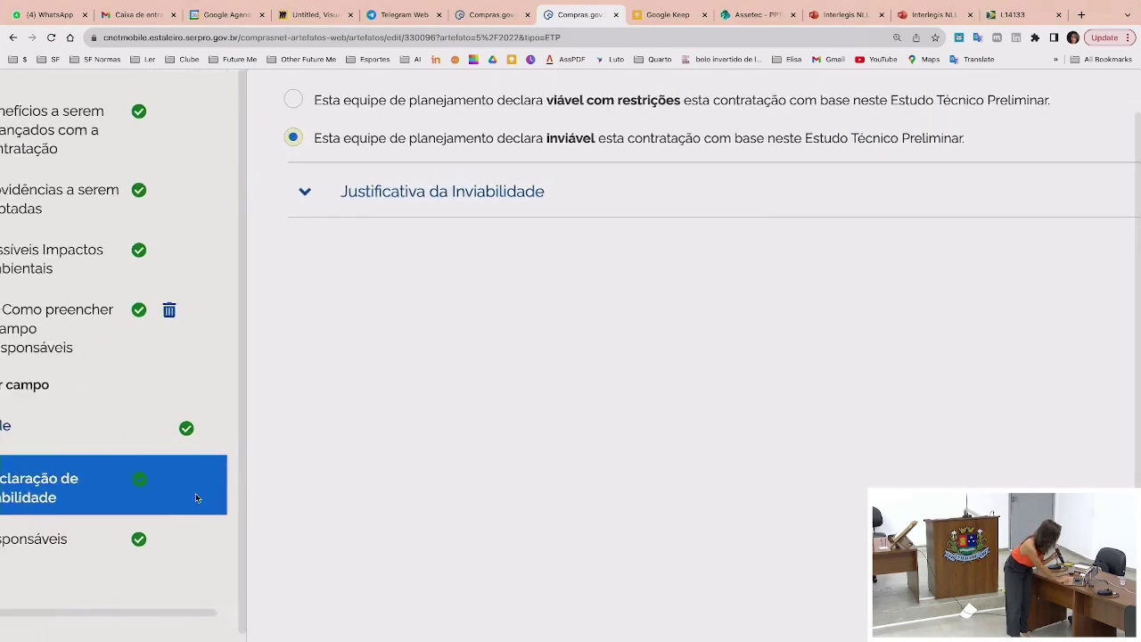
Look inside the Anexos section, and collapse Planejamento and Anexos in the section list
{"action": "scroll", "coordinate": [195, 492], "scroll_direction": "left", "scroll_amount": 2}
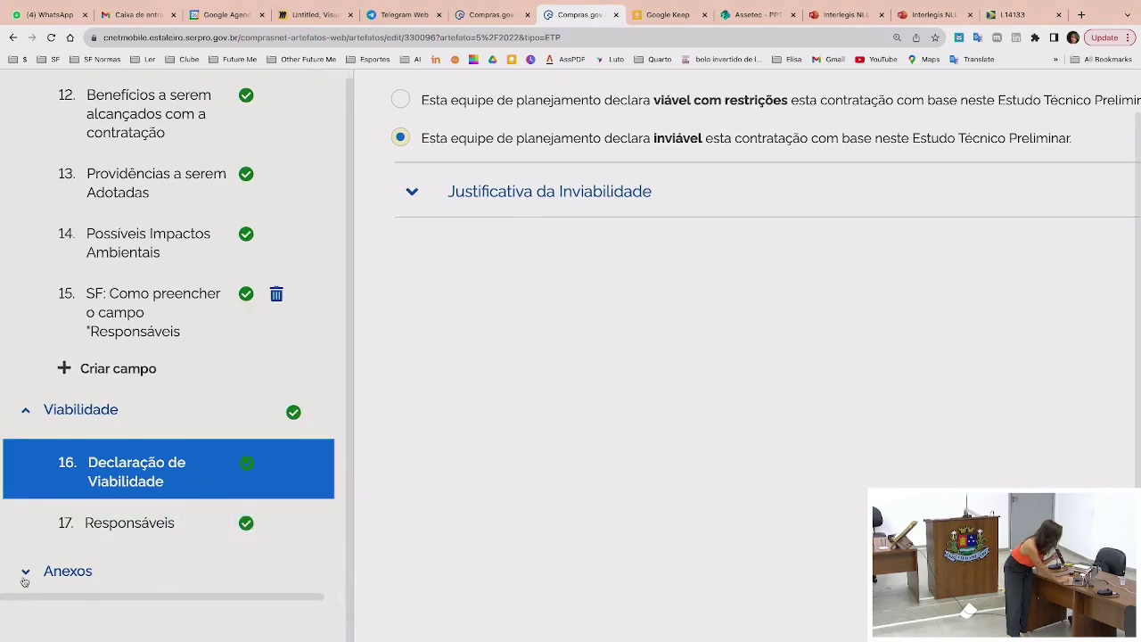
{"action": "left_click", "coordinate": [27, 575]}
{"action": "scroll", "coordinate": [71, 499], "scroll_direction": "down", "scroll_amount": 1}
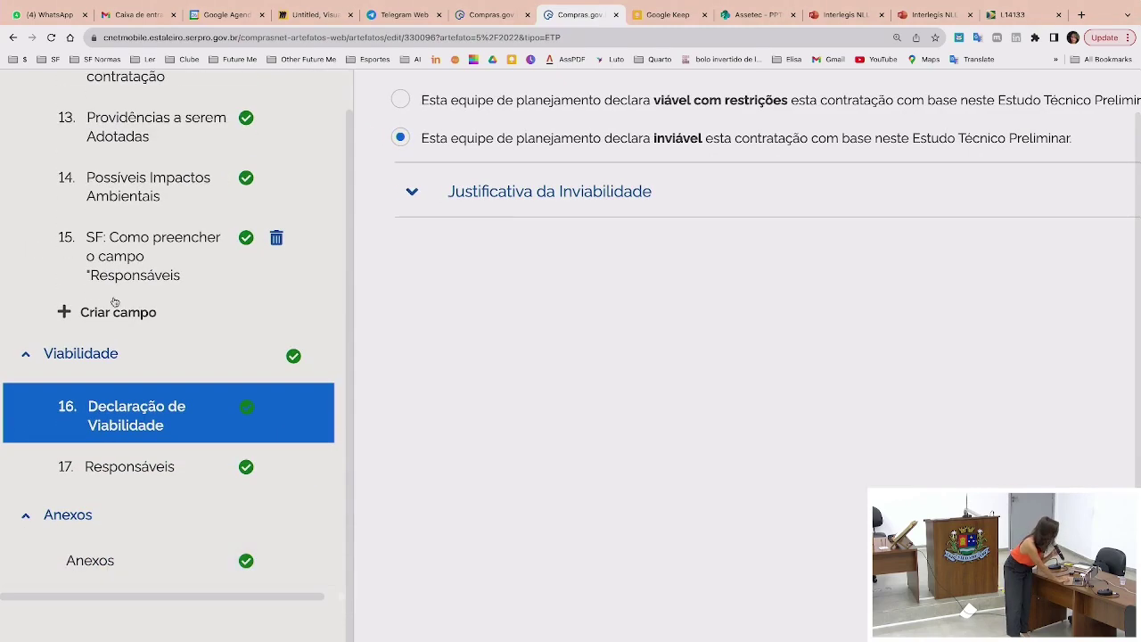
{"action": "scroll", "coordinate": [138, 317], "scroll_direction": "up", "scroll_amount": 5}
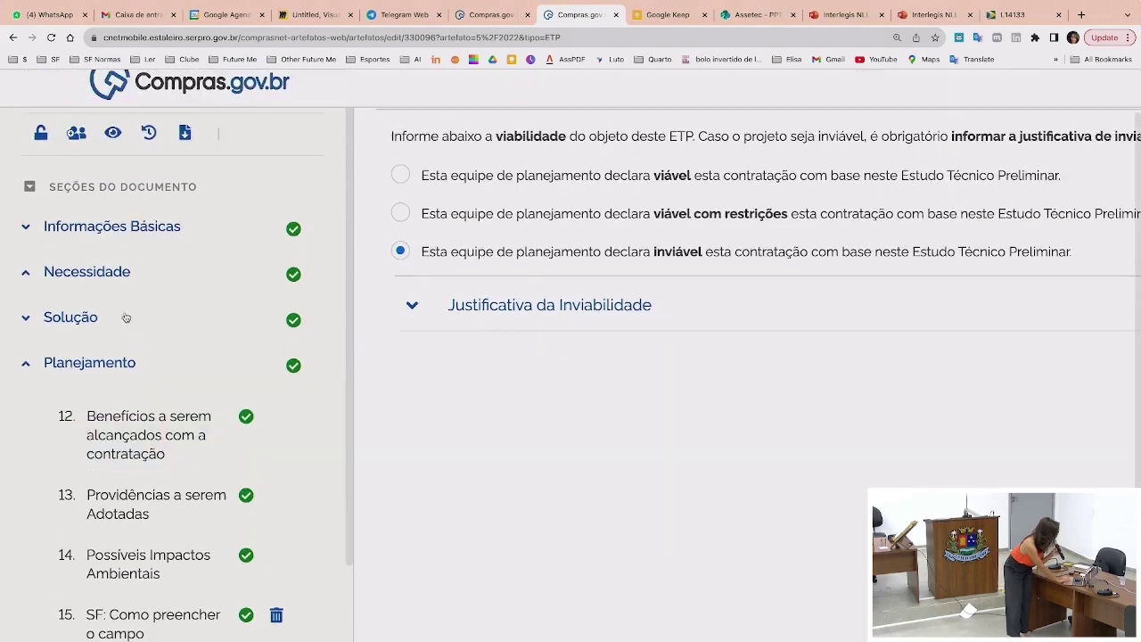
{"action": "left_click", "coordinate": [24, 368]}
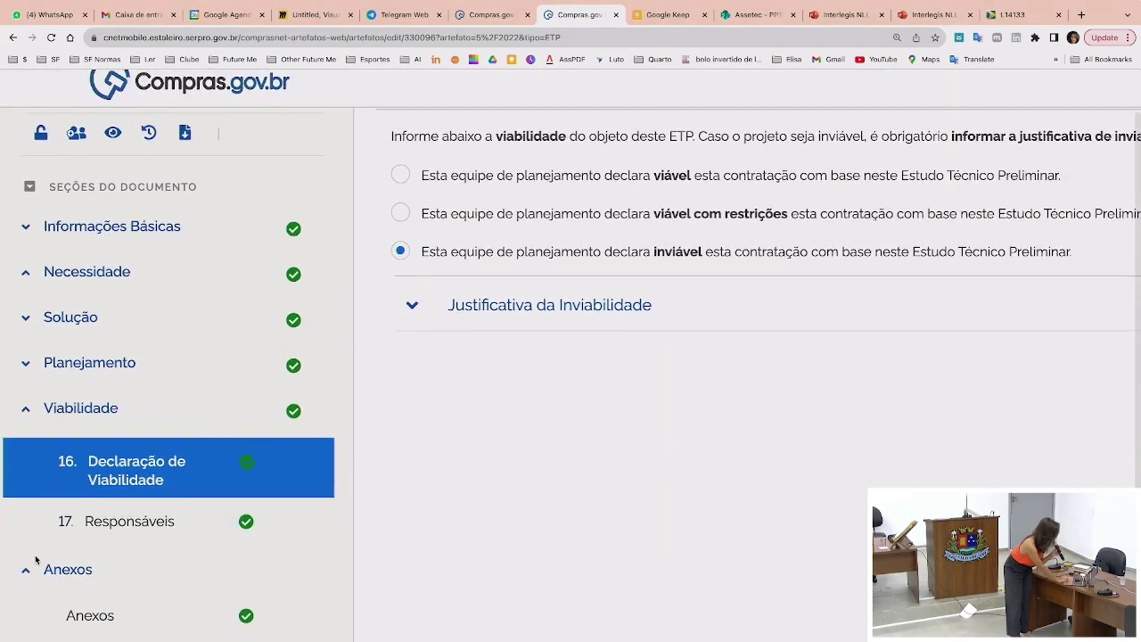
{"action": "left_click", "coordinate": [27, 571]}
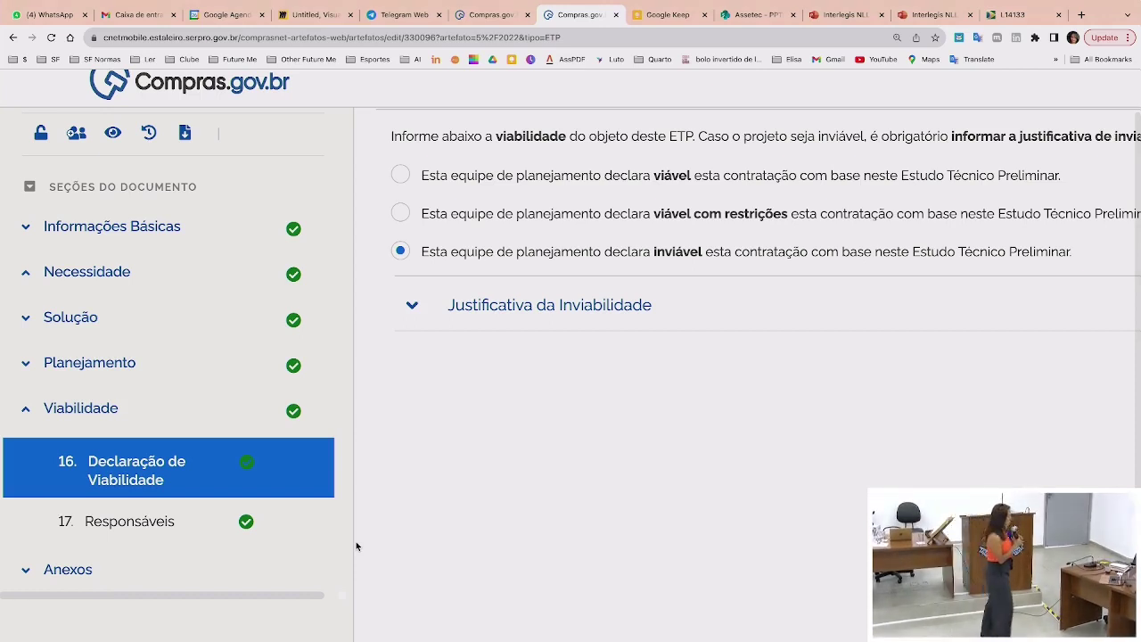
{"action": "scroll", "coordinate": [356, 546], "scroll_direction": "up", "scroll_amount": 3}
Switch to the Interlegis NLL Dia 2 - Sessão 3 - ETP e TR presentation in PowerPoint and view slides 12 and 13
{"action": "mouse_move", "coordinate": [586, 5]}
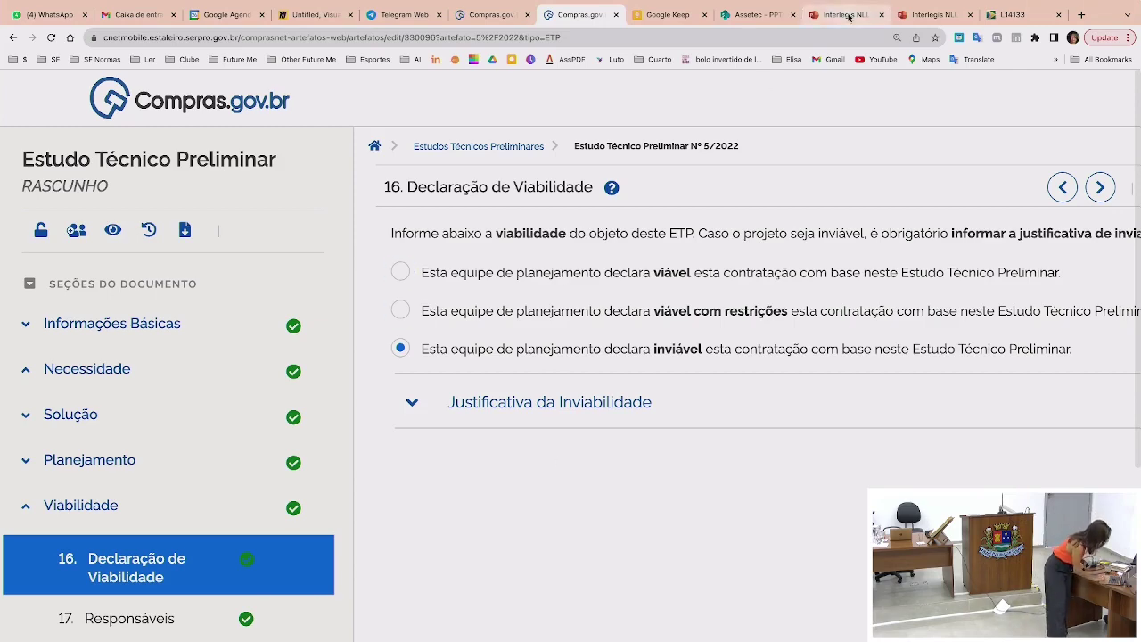
{"action": "left_click", "coordinate": [842, 15]}
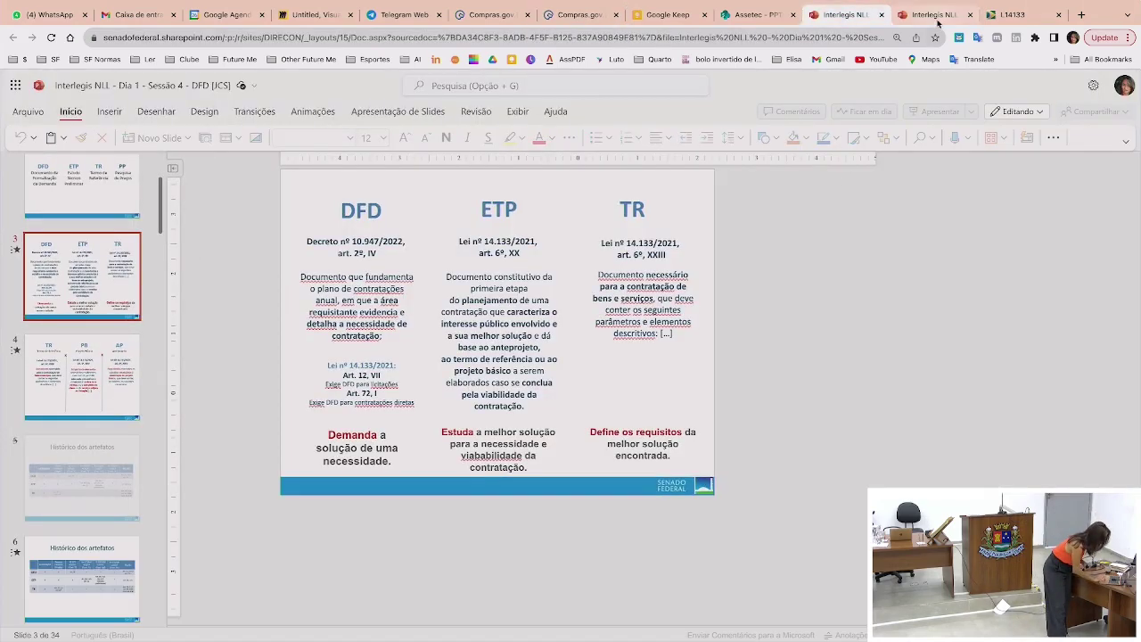
{"action": "left_click", "coordinate": [936, 17]}
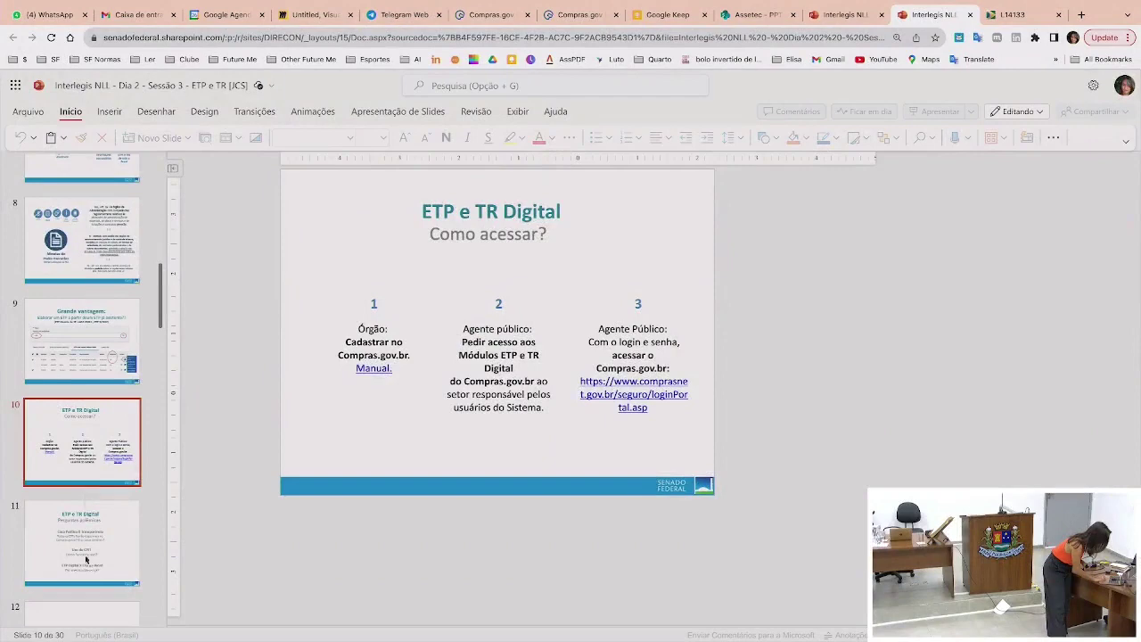
{"action": "scroll", "coordinate": [90, 258], "scroll_direction": "down", "scroll_amount": 6}
{"action": "scroll", "coordinate": [90, 258], "scroll_direction": "up", "scroll_amount": 3}
{"action": "left_click", "coordinate": [88, 253]}
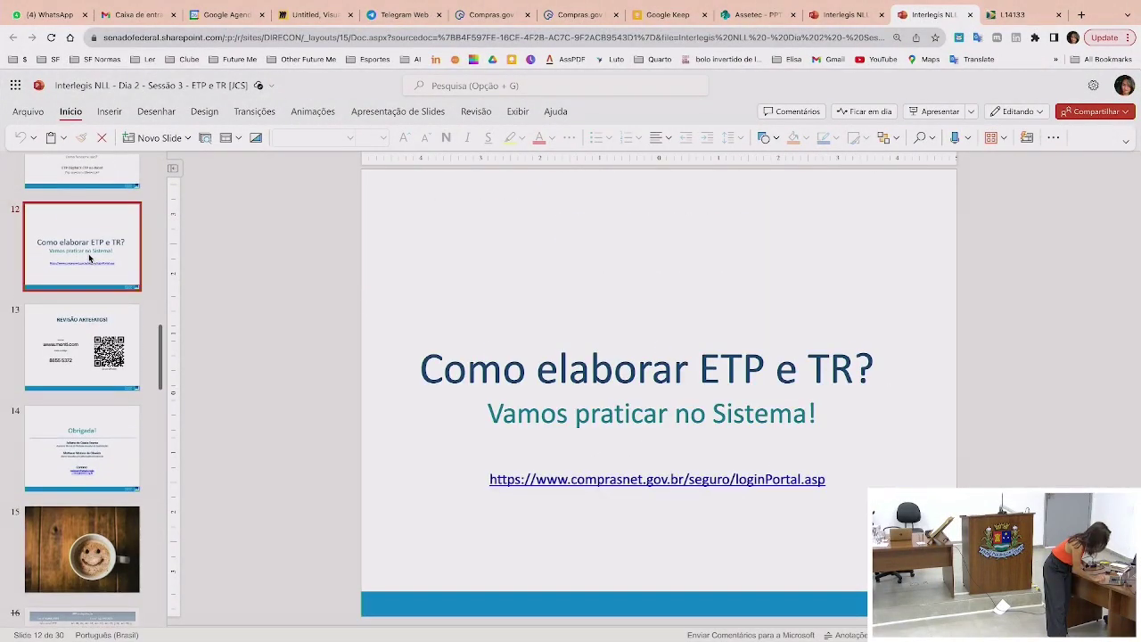
{"action": "left_click", "coordinate": [83, 329]}
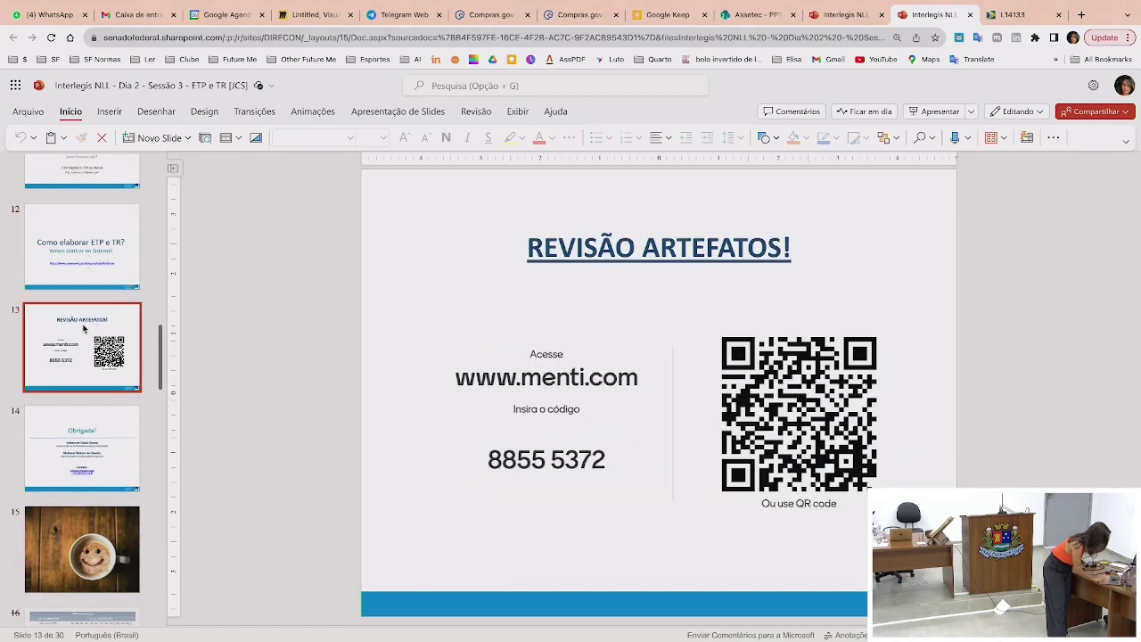
Go back to the ETP e TR Digital slides and start the slide show at "Como acessar?"
{"action": "scroll", "coordinate": [100, 318], "scroll_direction": "up", "scroll_amount": 1}
{"action": "left_click", "coordinate": [82, 242]}
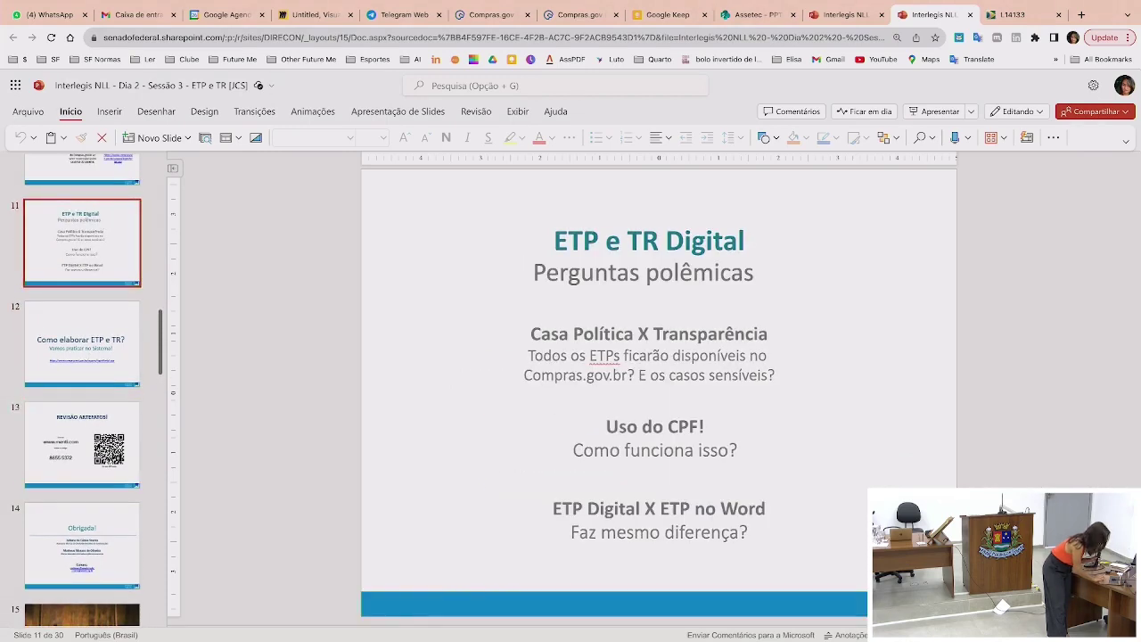
{"action": "key", "text": "shift+F5"}
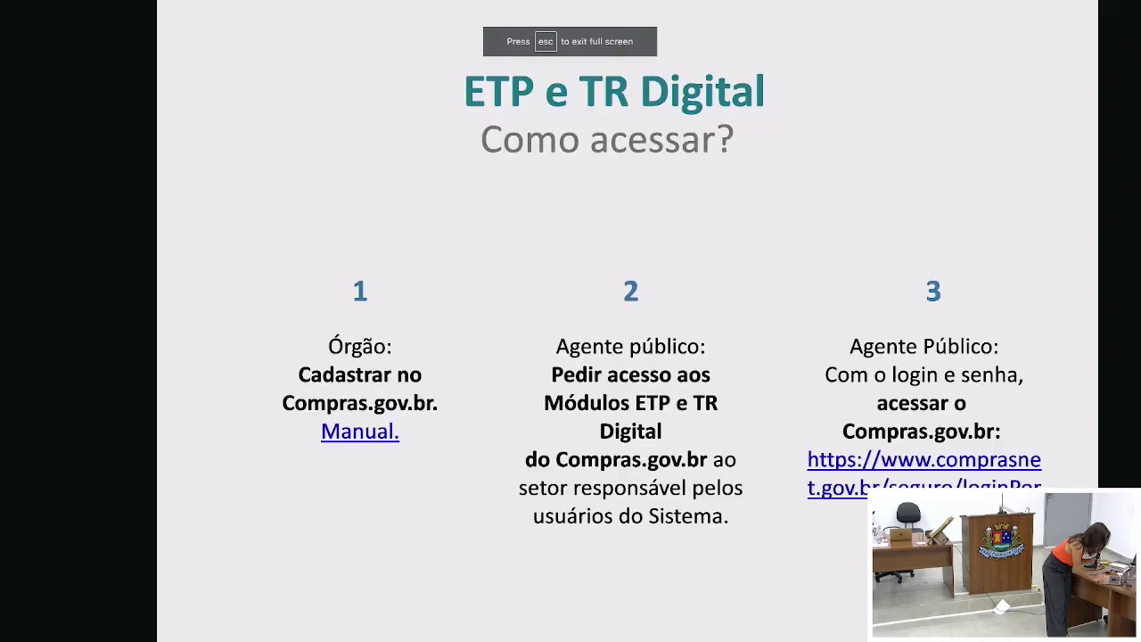
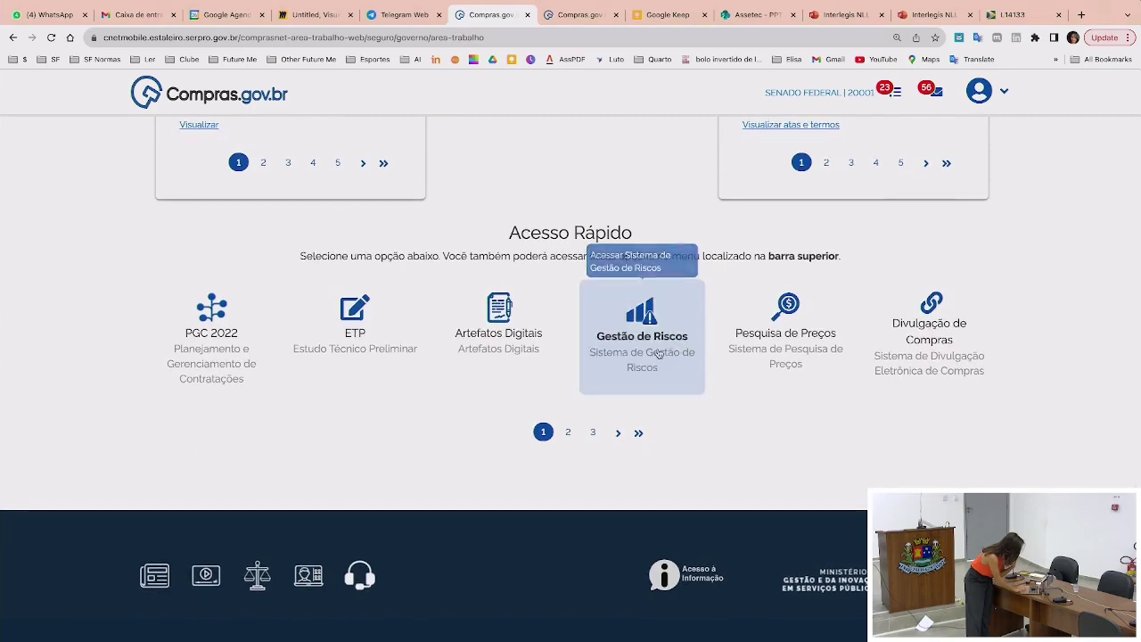
Log back in to Compras.gov.br with the Governo profile, filling in the saved CPF and the account password
{"action": "left_click", "coordinate": [617, 432]}
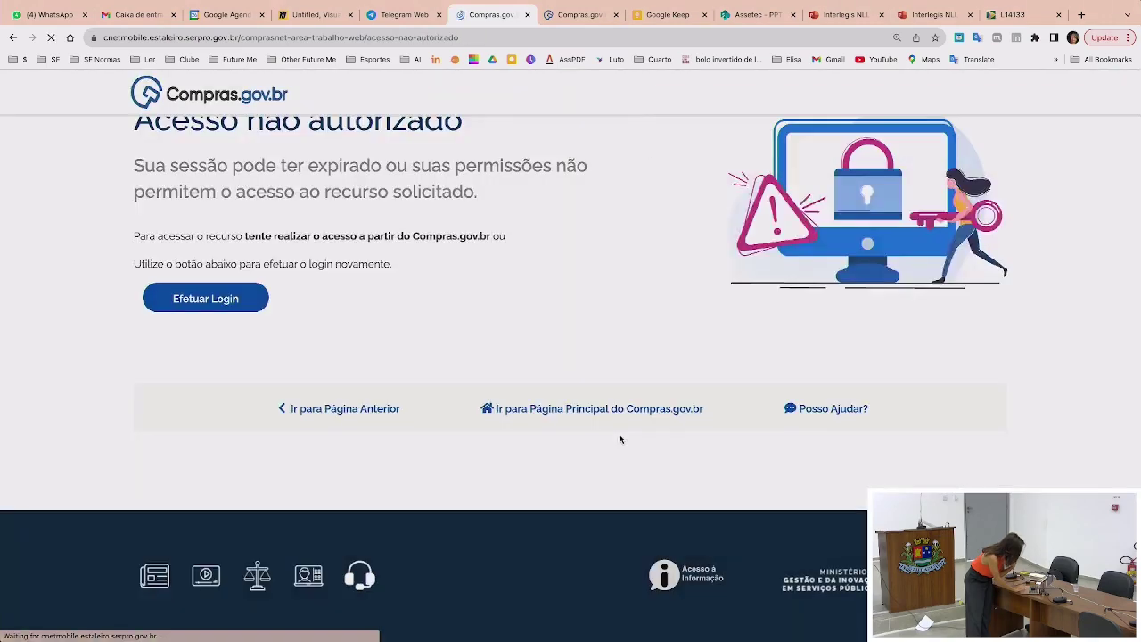
{"action": "left_click", "coordinate": [190, 301]}
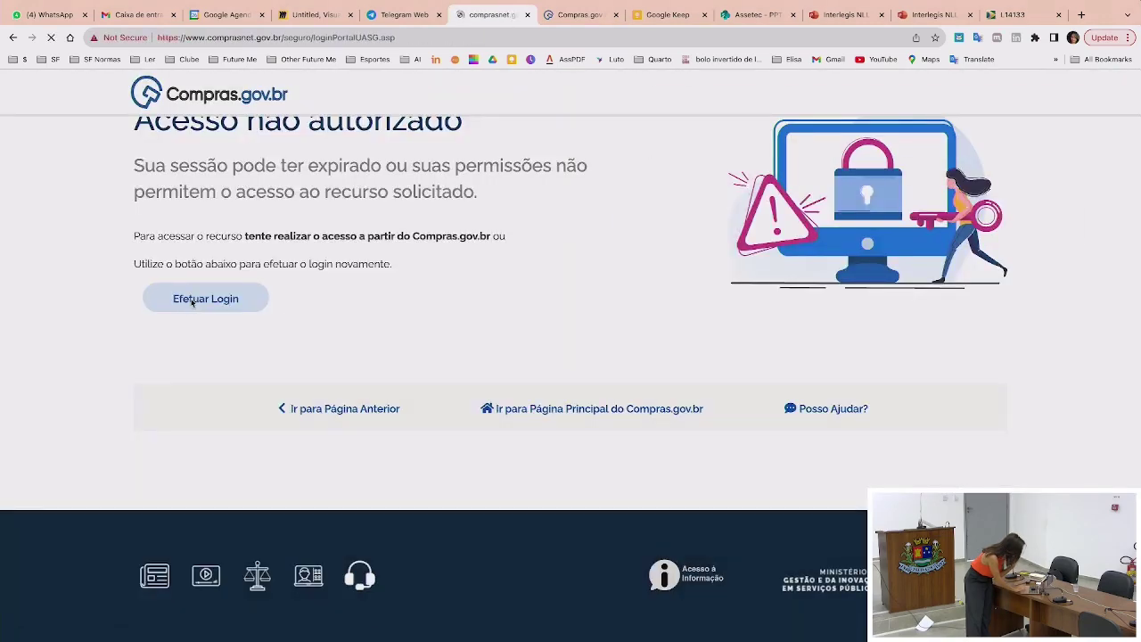
{"action": "left_click", "coordinate": [697, 370]}
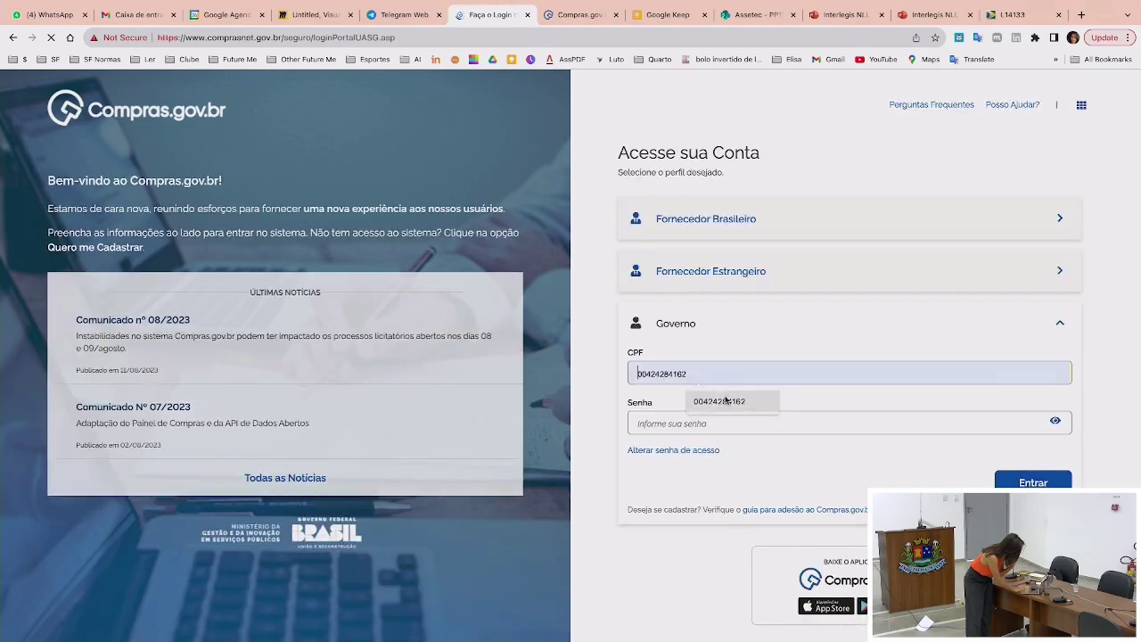
{"action": "left_click", "coordinate": [722, 401]}
{"action": "left_click", "coordinate": [703, 419]}
{"action": "key", "text": "ctrl+v"}
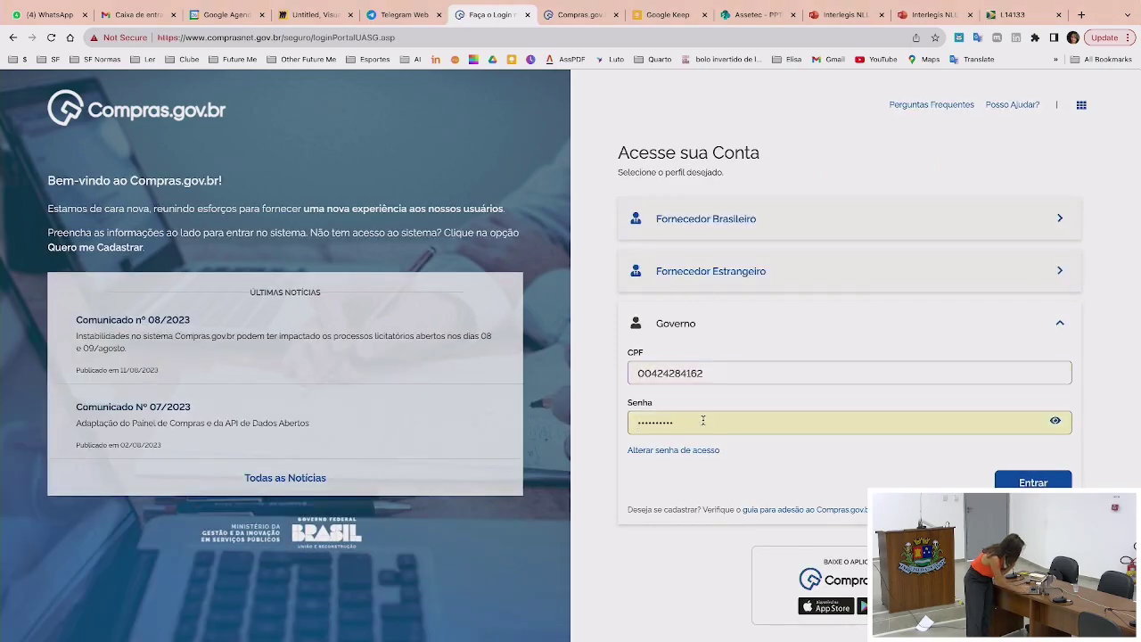
{"action": "key", "text": "Return"}
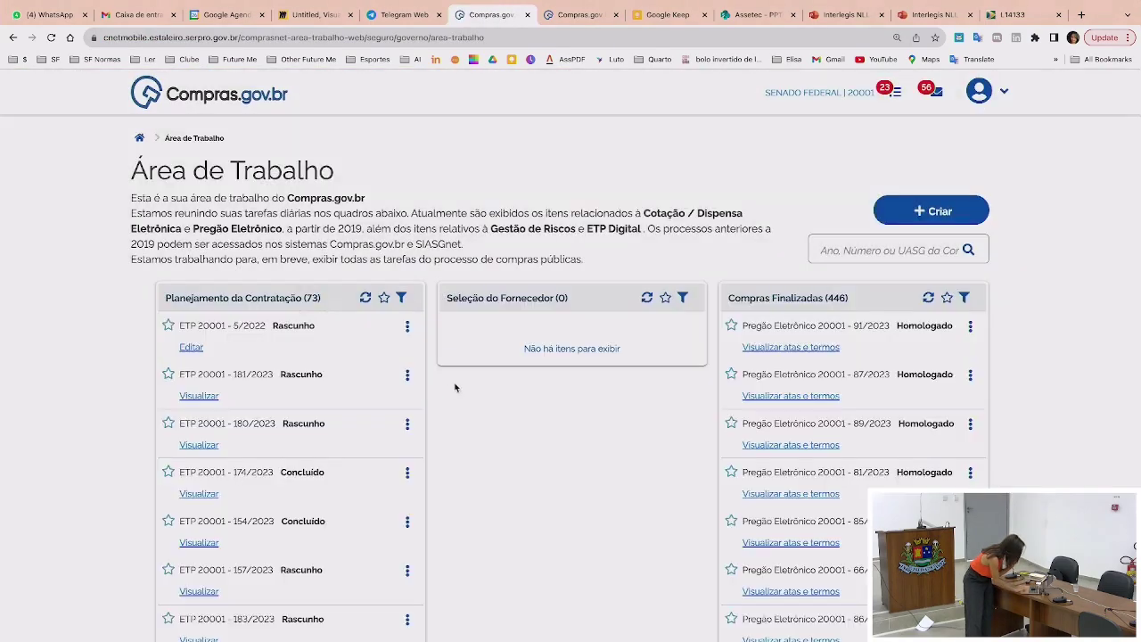
Open Artefatos Digitais from the quick-access area and open the concluded TR 6/2023 for editing, agreeing to continue with the edit
{"action": "scroll", "coordinate": [562, 484], "scroll_direction": "down", "scroll_amount": 5}
{"action": "left_click", "coordinate": [502, 341]}
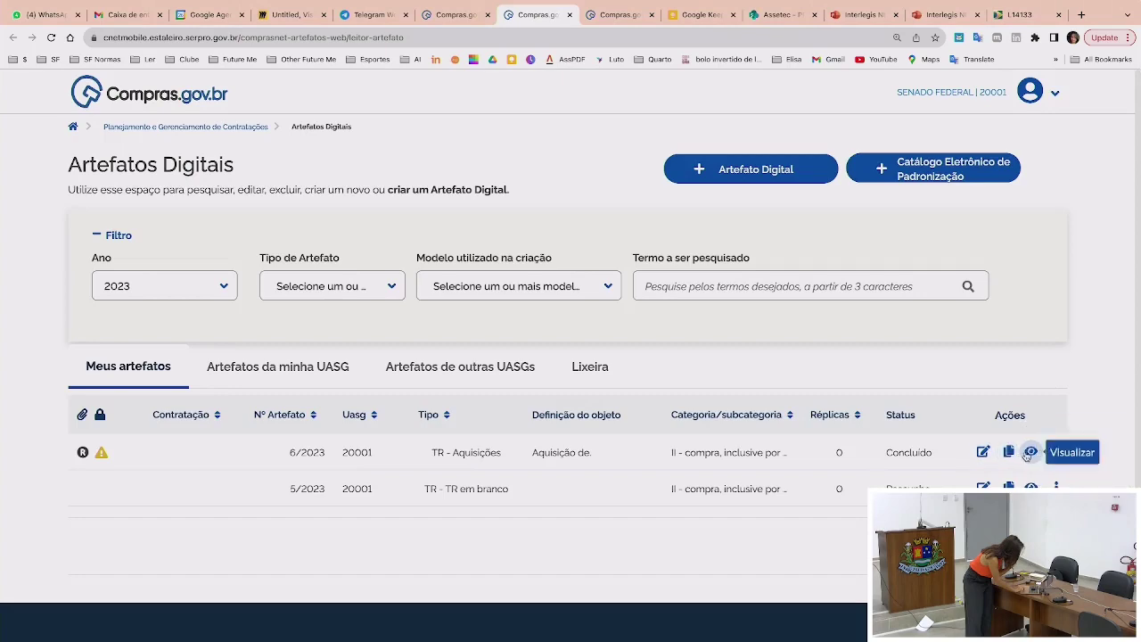
{"action": "left_click", "coordinate": [984, 451]}
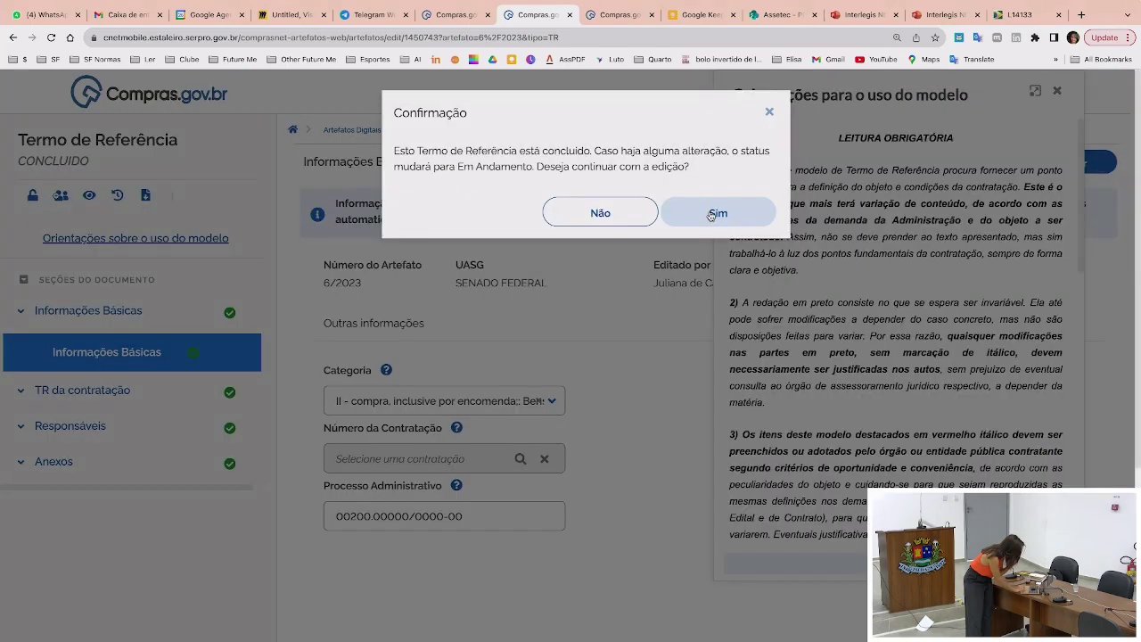
{"action": "left_click", "coordinate": [718, 213]}
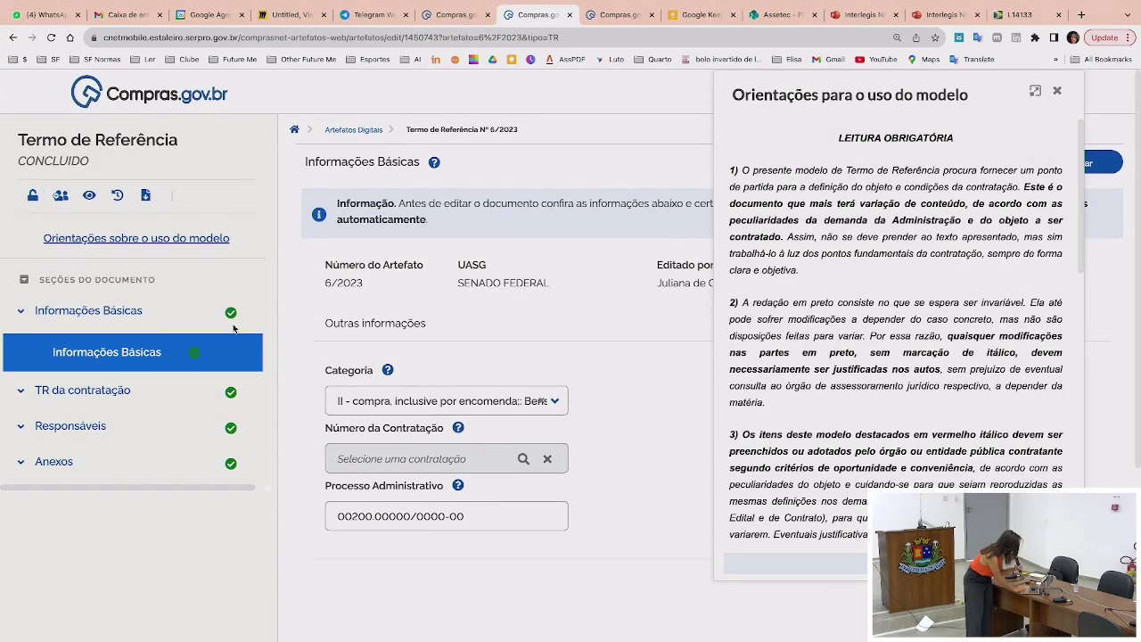
Expand Informações Básicas in the document section list and look over its category, contract number and administrative process fields
{"action": "left_click", "coordinate": [22, 313]}
{"action": "left_click", "coordinate": [22, 314]}
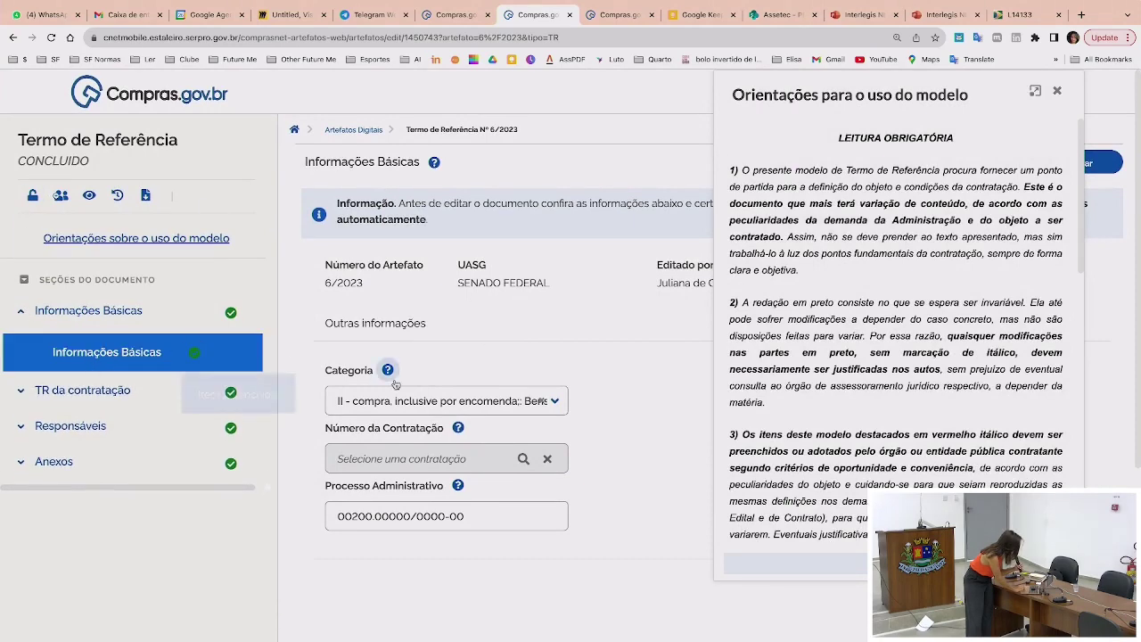
{"action": "scroll", "coordinate": [396, 383], "scroll_direction": "down", "scroll_amount": 1}
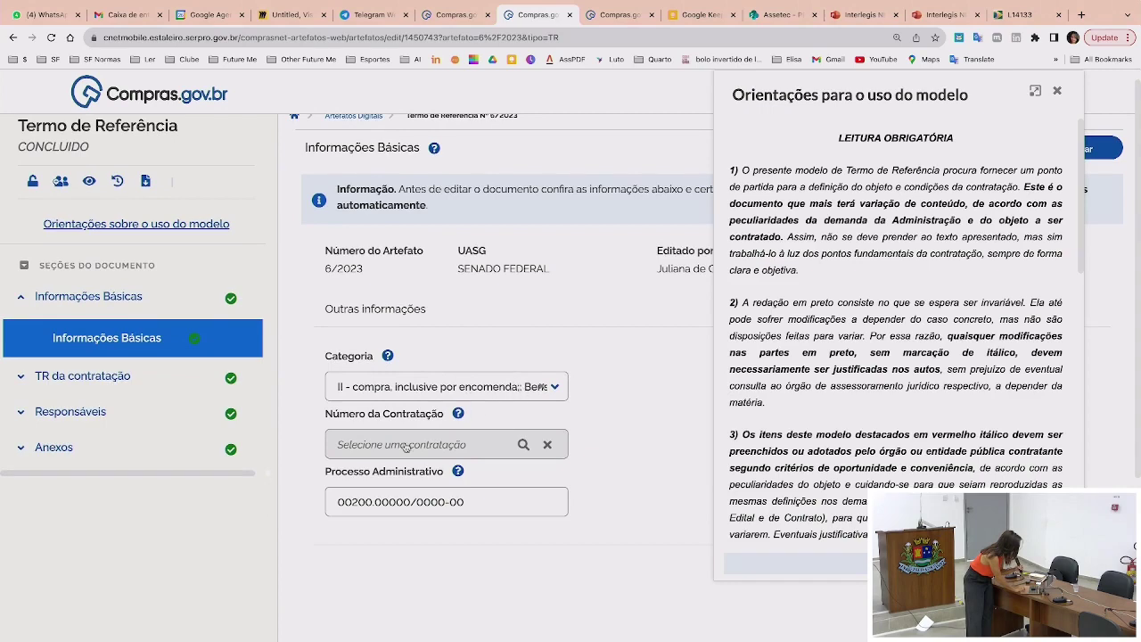
{"action": "scroll", "coordinate": [596, 387], "scroll_direction": "up", "scroll_amount": 1}
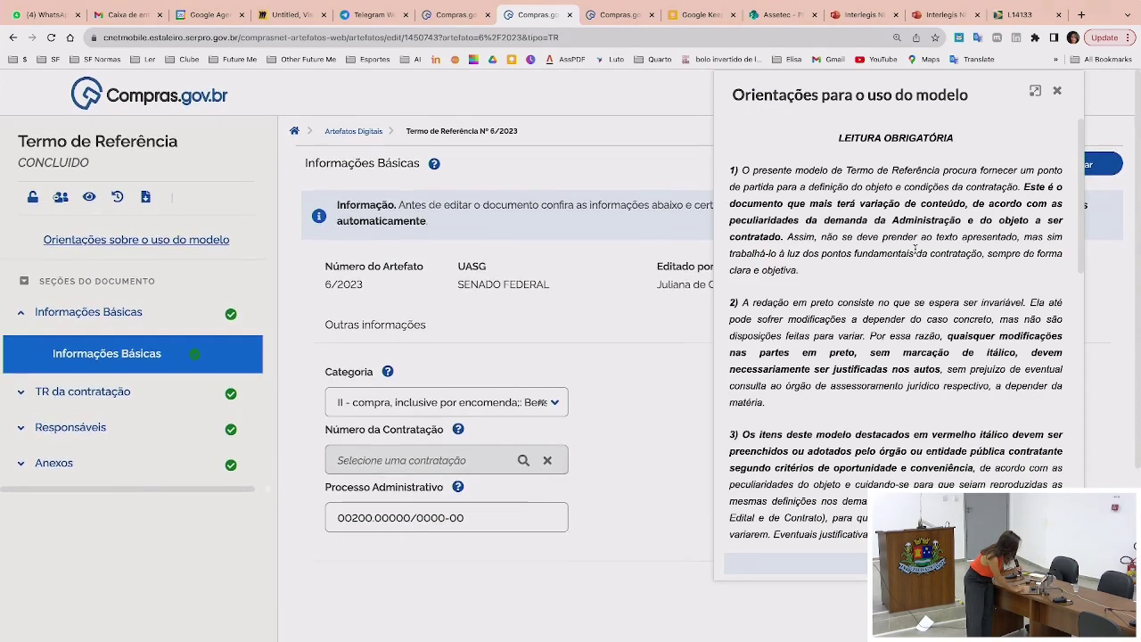
Read item 1 of the model guidance, highlighting the passages on defining the object and on content variation
{"action": "scroll", "coordinate": [914, 251], "scroll_direction": "down", "scroll_amount": 1}
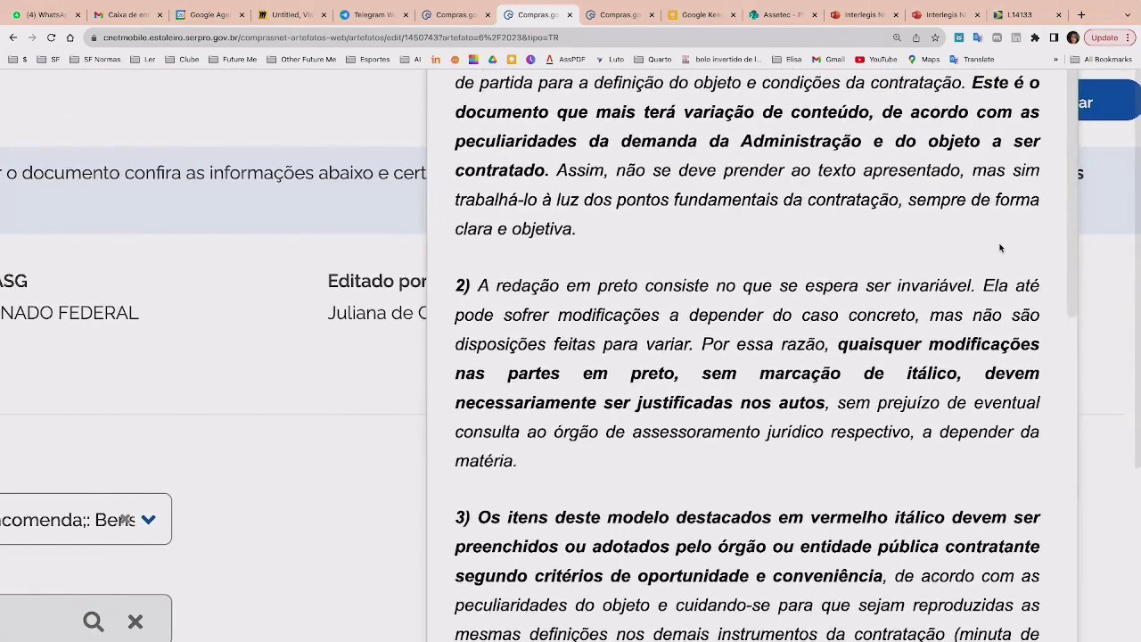
{"action": "scroll", "coordinate": [1000, 249], "scroll_direction": "up", "scroll_amount": 1}
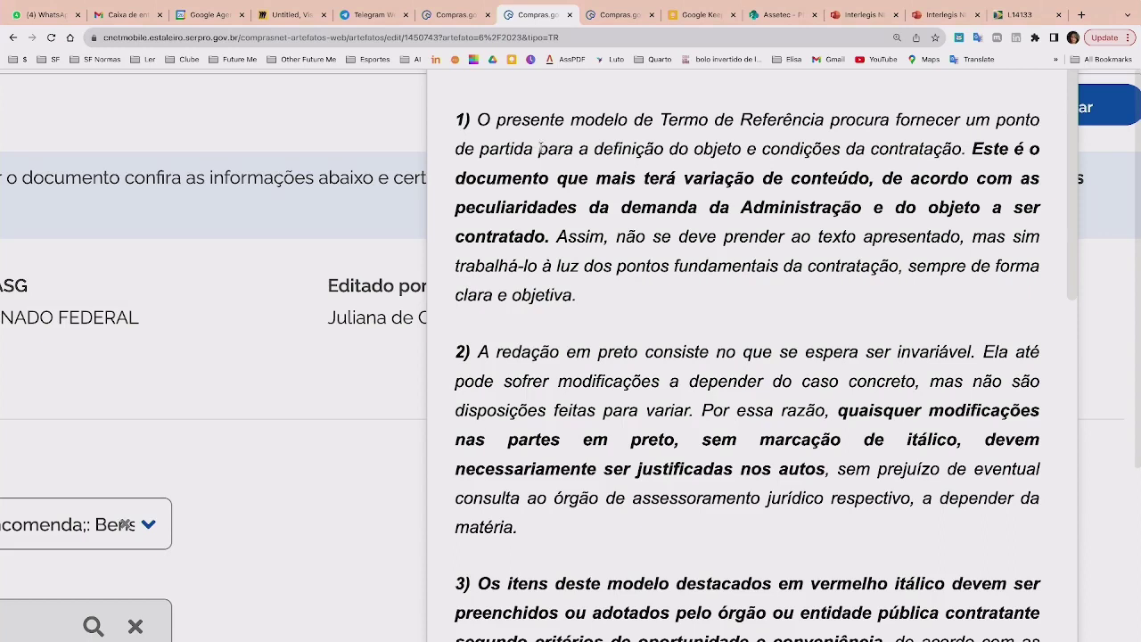
{"action": "left_click_drag", "start_coordinate": [456, 153], "coordinate": [919, 140]}
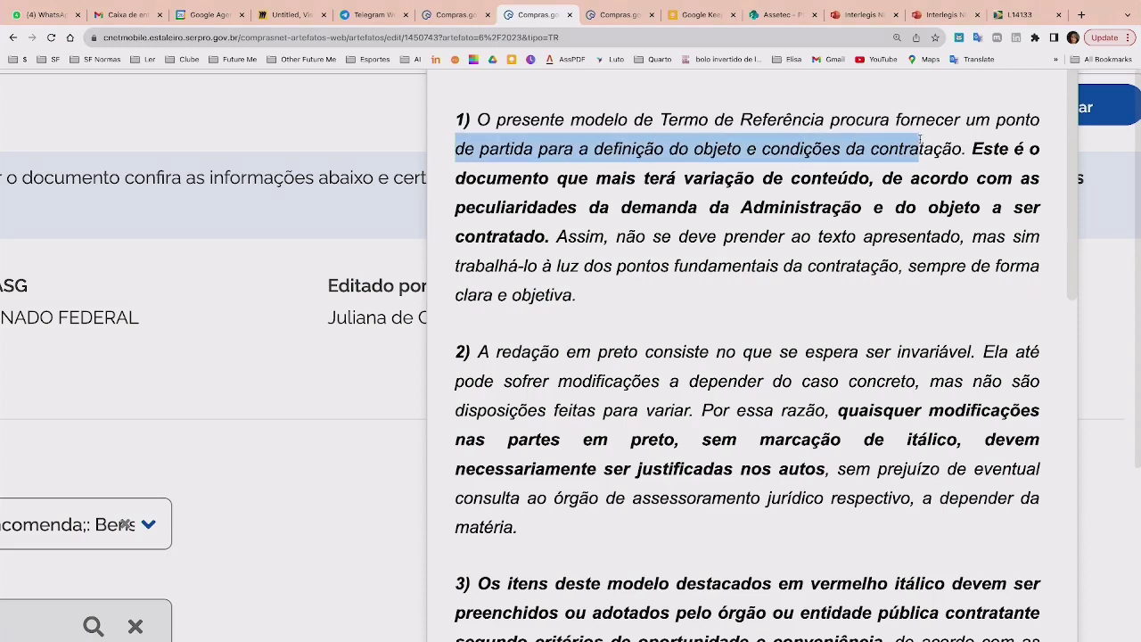
{"action": "left_click", "coordinate": [978, 149]}
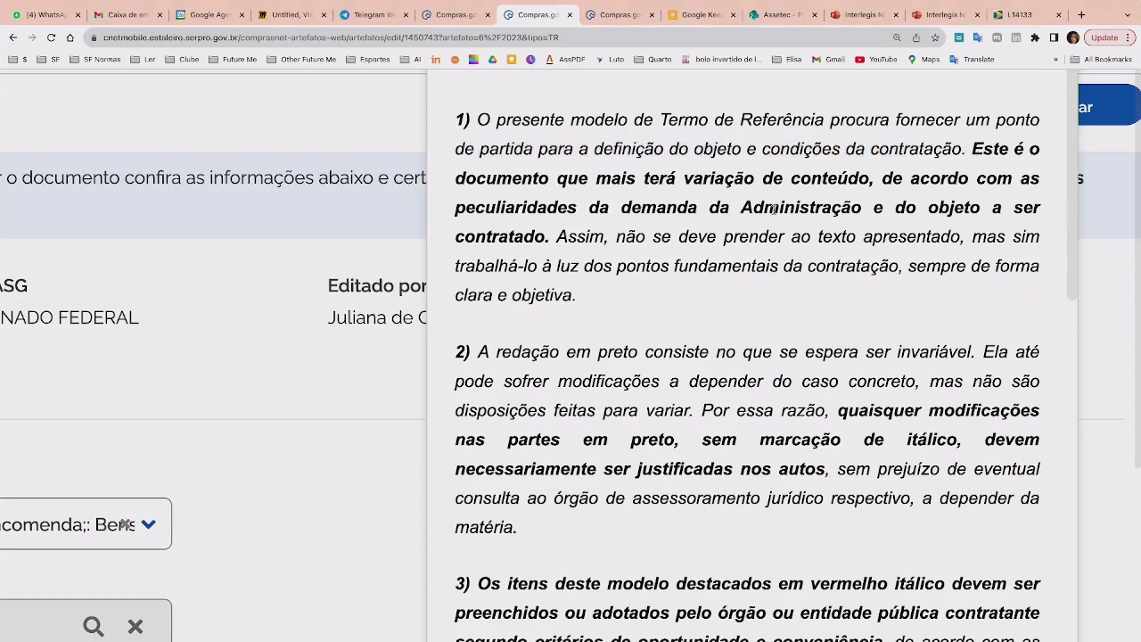
{"action": "left_click_drag", "start_coordinate": [559, 180], "coordinate": [885, 174]}
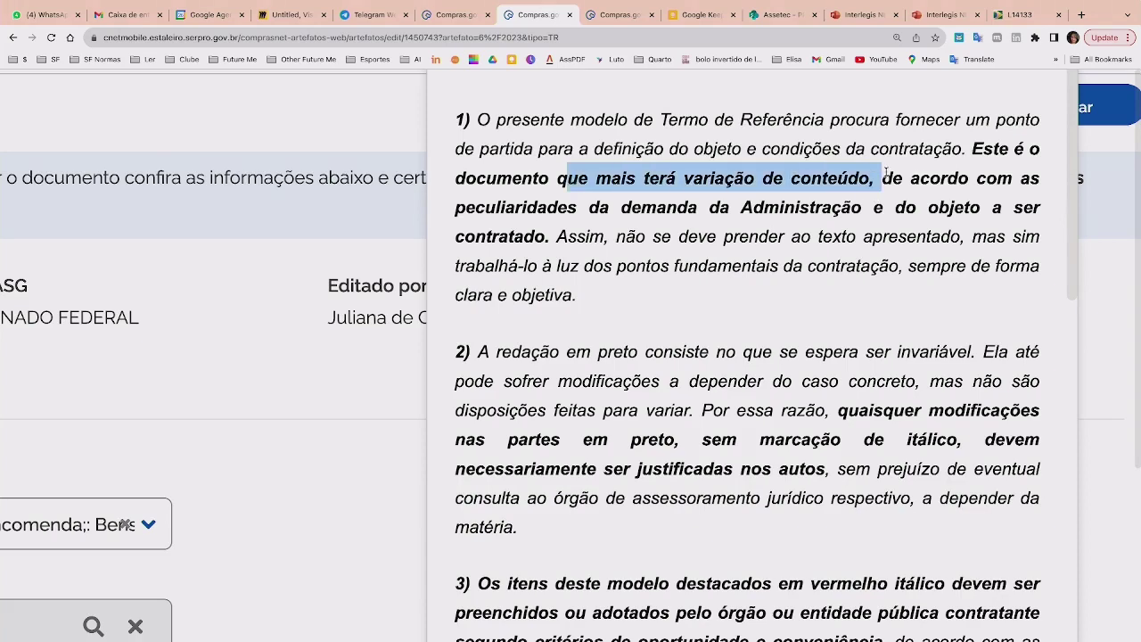
Read item 2 of the model guidance, highlighting the passages on justifying changes in the case files and consulting the legal advisory body
{"action": "scroll", "coordinate": [677, 349], "scroll_direction": "down", "scroll_amount": 3}
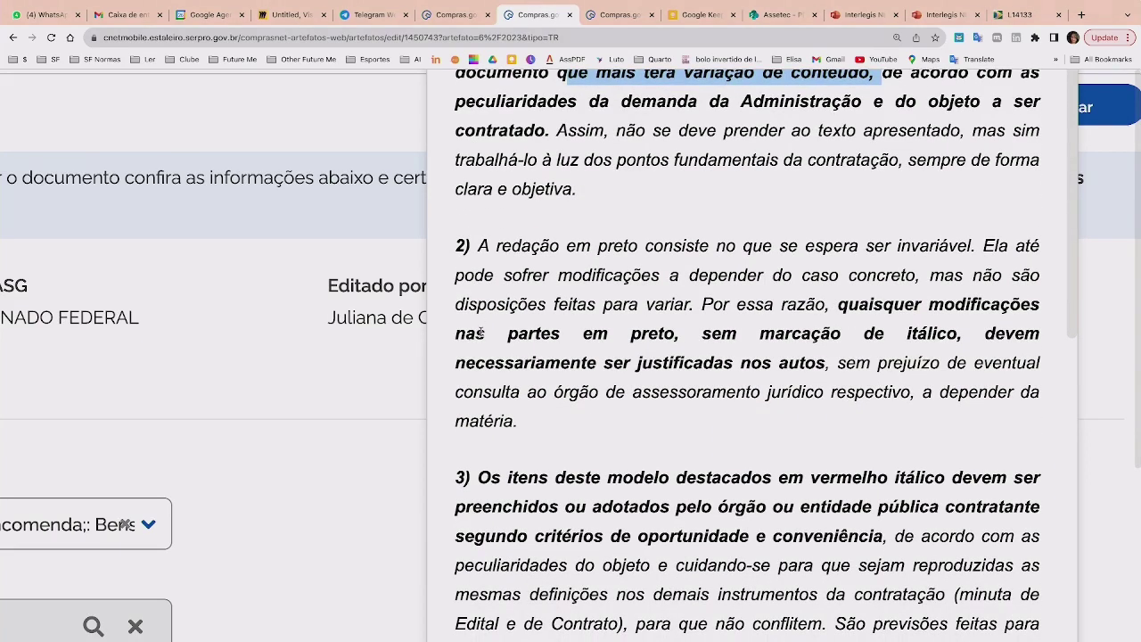
{"action": "left_click_drag", "start_coordinate": [701, 332], "coordinate": [745, 331]}
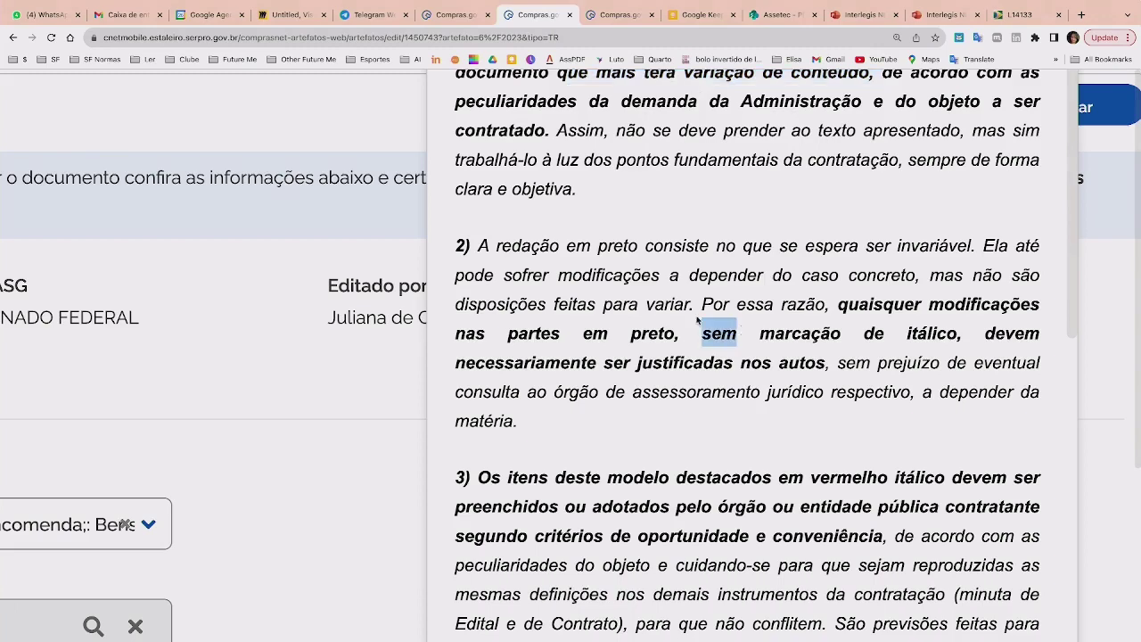
{"action": "left_click_drag", "start_coordinate": [587, 361], "coordinate": [834, 361]}
{"action": "left_click", "coordinate": [835, 360]}
{"action": "scroll", "coordinate": [834, 360], "scroll_direction": "down", "scroll_amount": 4}
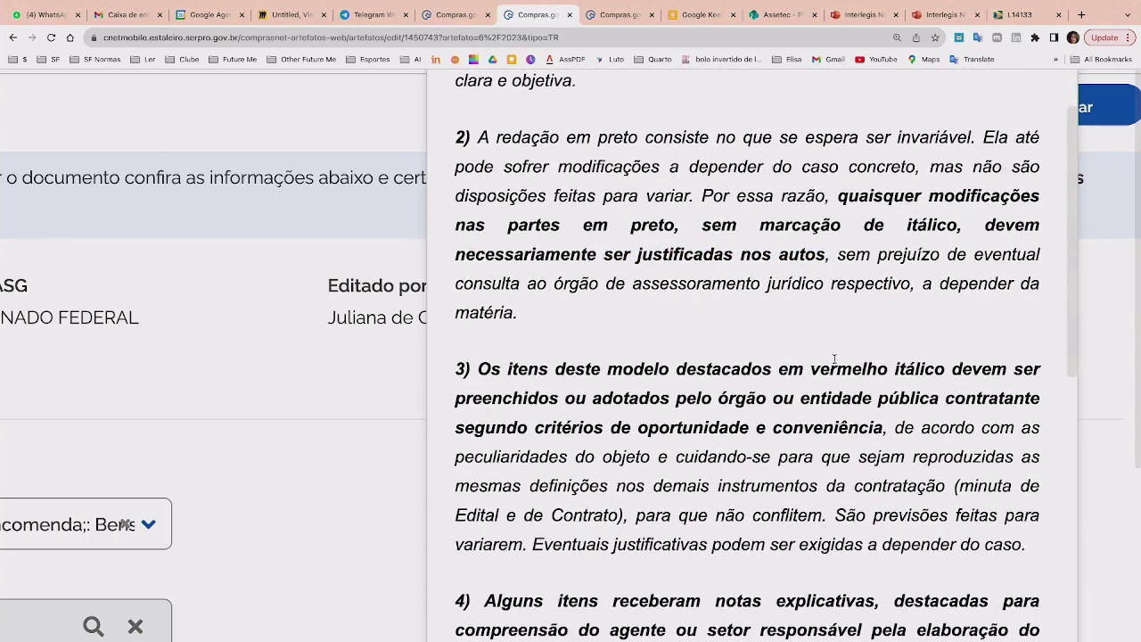
{"action": "left_click_drag", "start_coordinate": [833, 206], "coordinate": [884, 256]}
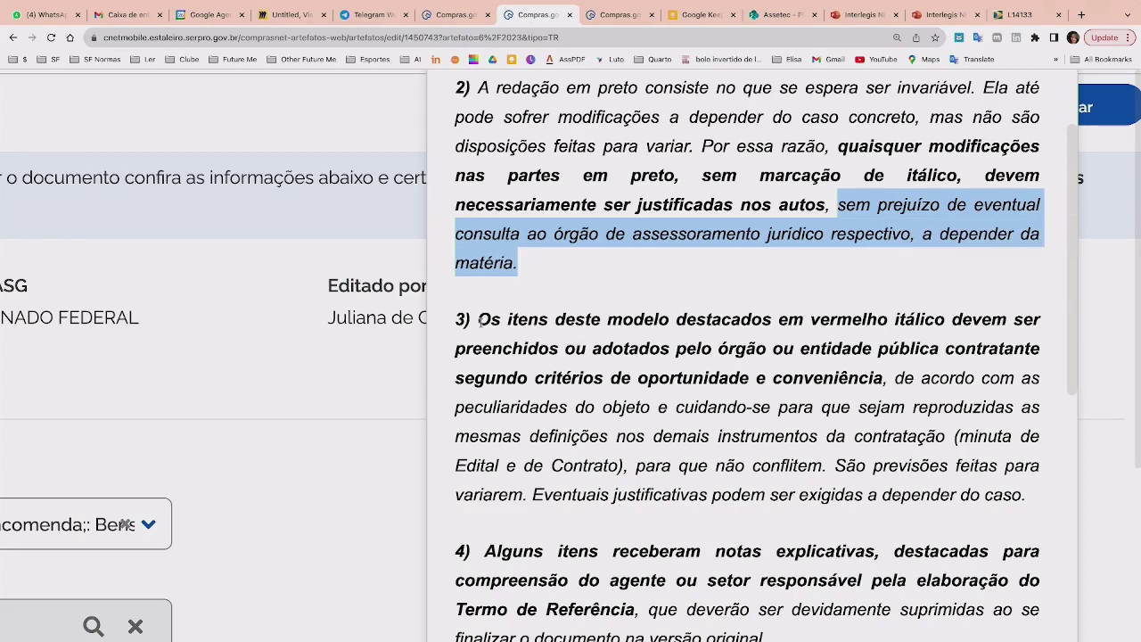
Read the model guidance from item 3 on red italic items onward, and close the guidance
{"action": "left_click_drag", "start_coordinate": [479, 322], "coordinate": [588, 321]}
{"action": "left_click", "coordinate": [589, 340]}
{"action": "scroll", "coordinate": [588, 341], "scroll_direction": "down", "scroll_amount": 1}
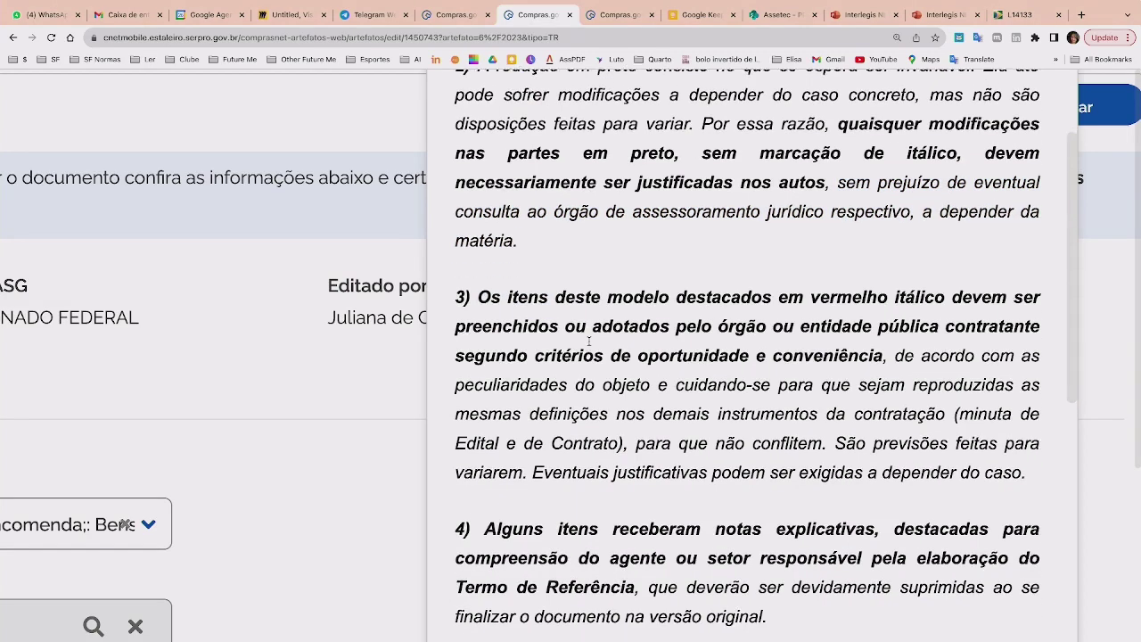
{"action": "scroll", "coordinate": [588, 343], "scroll_direction": "down", "scroll_amount": 1}
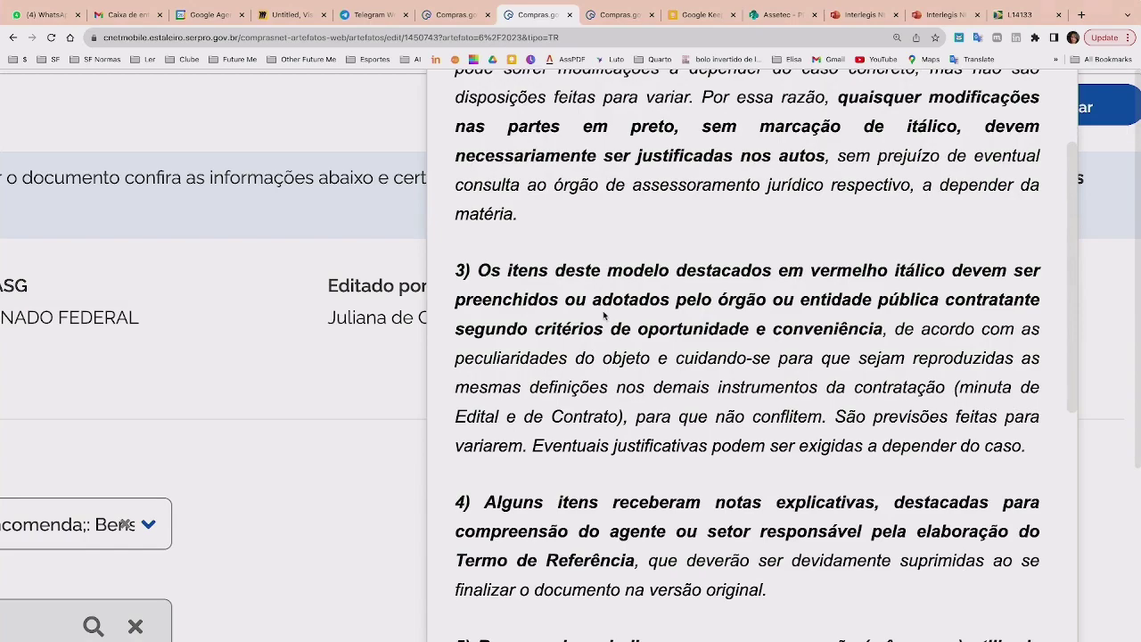
{"action": "scroll", "coordinate": [597, 318], "scroll_direction": "down", "scroll_amount": 5}
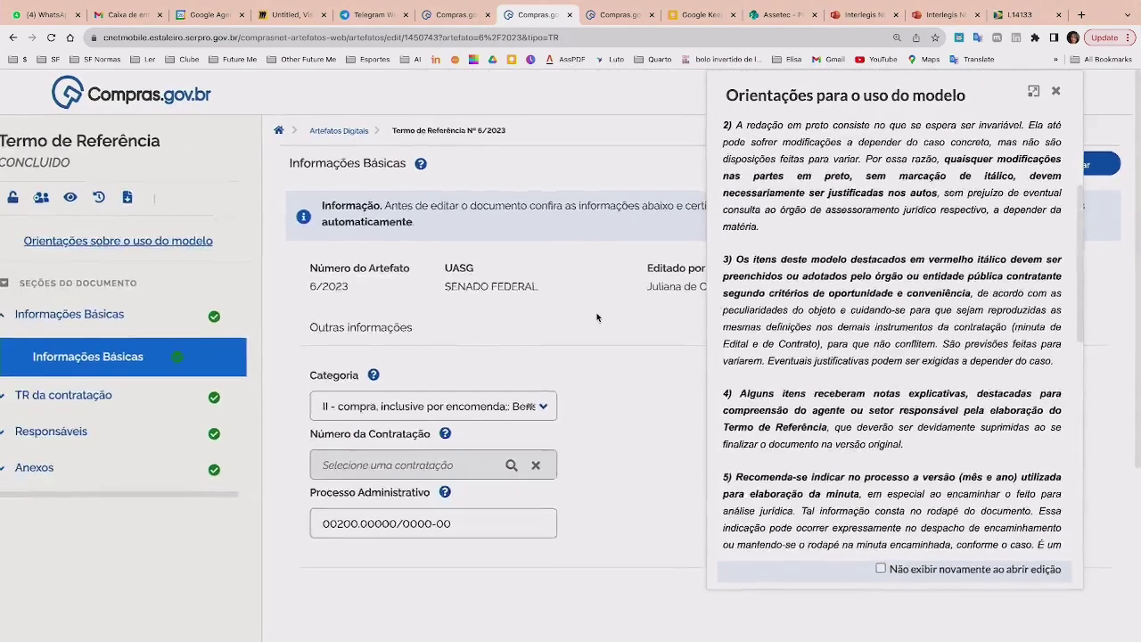
{"action": "left_click", "coordinate": [1056, 91]}
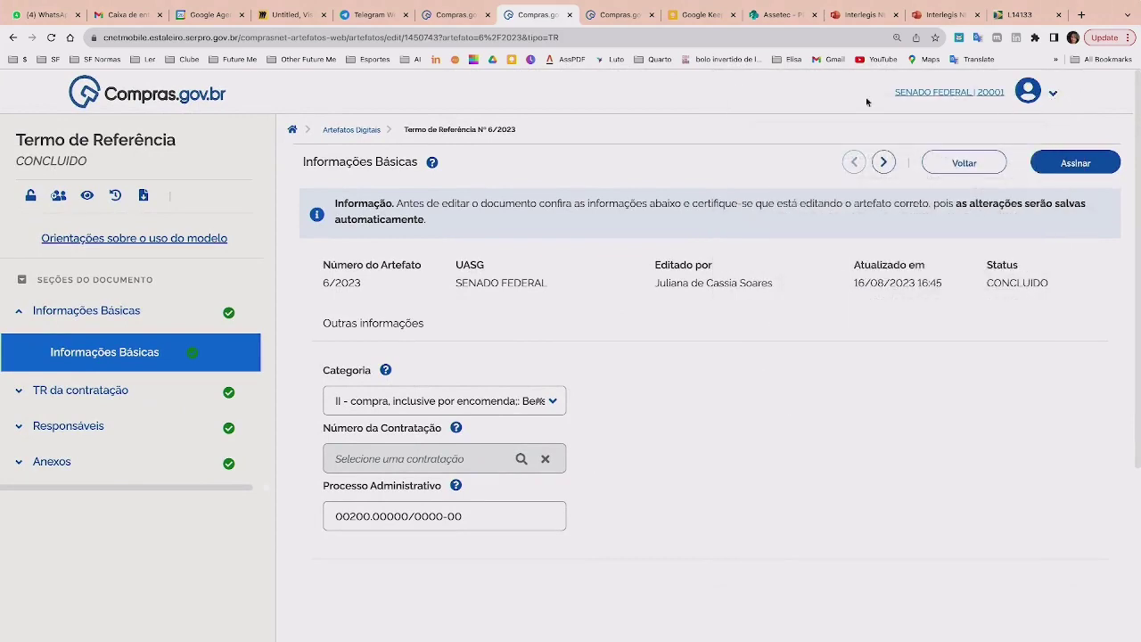
Expand TR da contratação, open its section 1, Definição do objeto, and dismiss the model guidance
{"action": "left_click", "coordinate": [30, 392]}
{"action": "scroll", "coordinate": [30, 392], "scroll_direction": "down", "scroll_amount": 1}
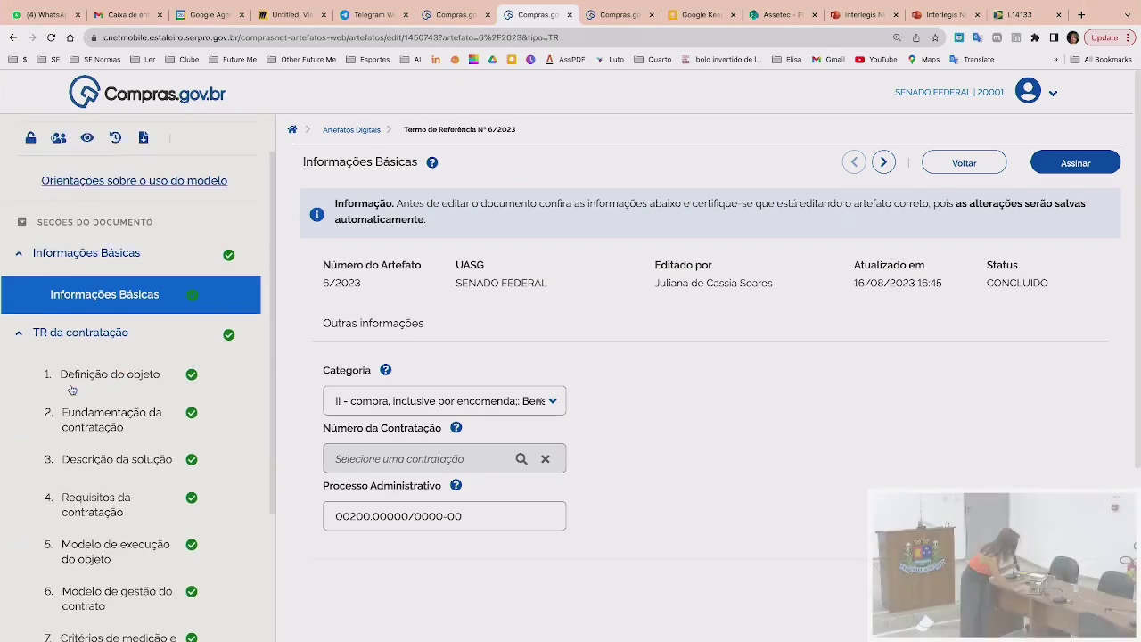
{"action": "left_click", "coordinate": [160, 331]}
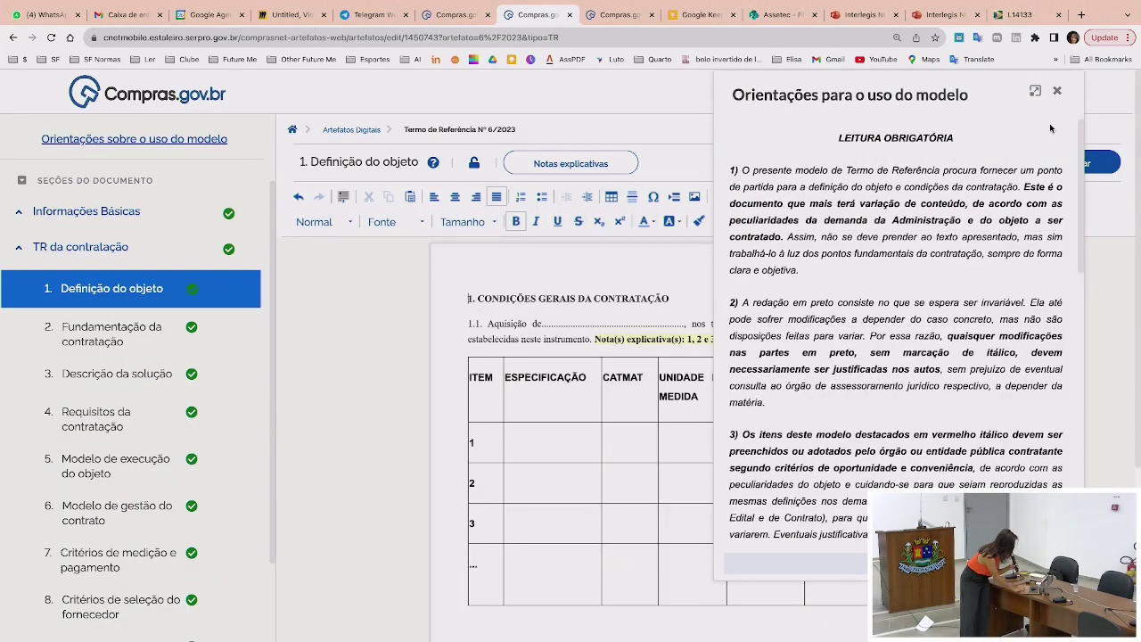
{"action": "scroll", "coordinate": [1028, 268], "scroll_direction": "down", "scroll_amount": 2}
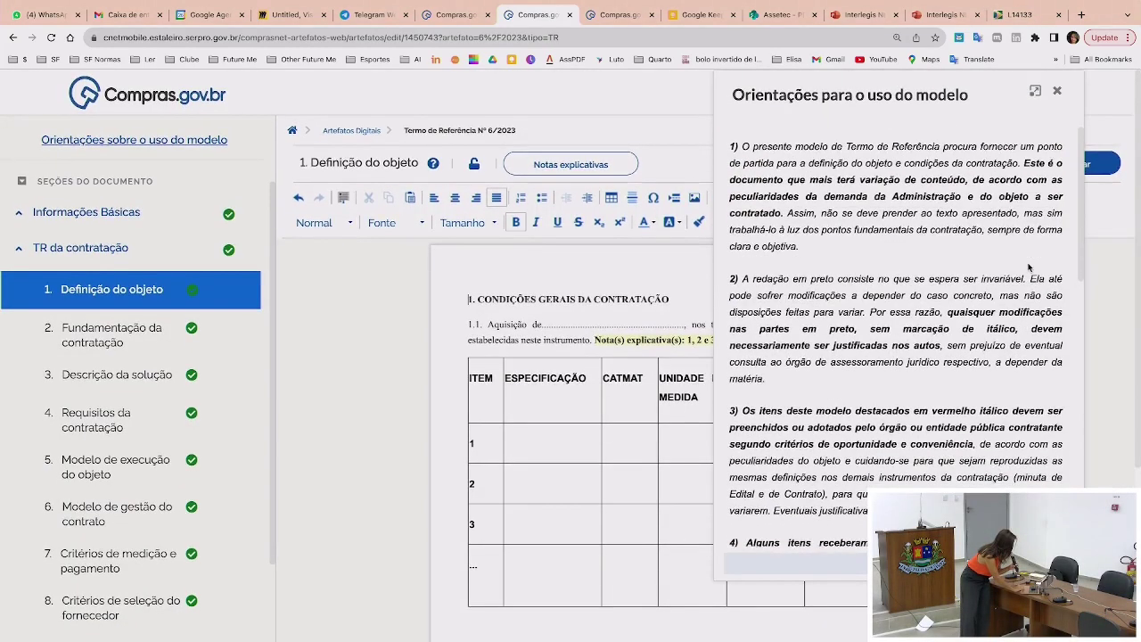
{"action": "scroll", "coordinate": [1027, 267], "scroll_direction": "down", "scroll_amount": 1}
{"action": "left_click", "coordinate": [1057, 90]}
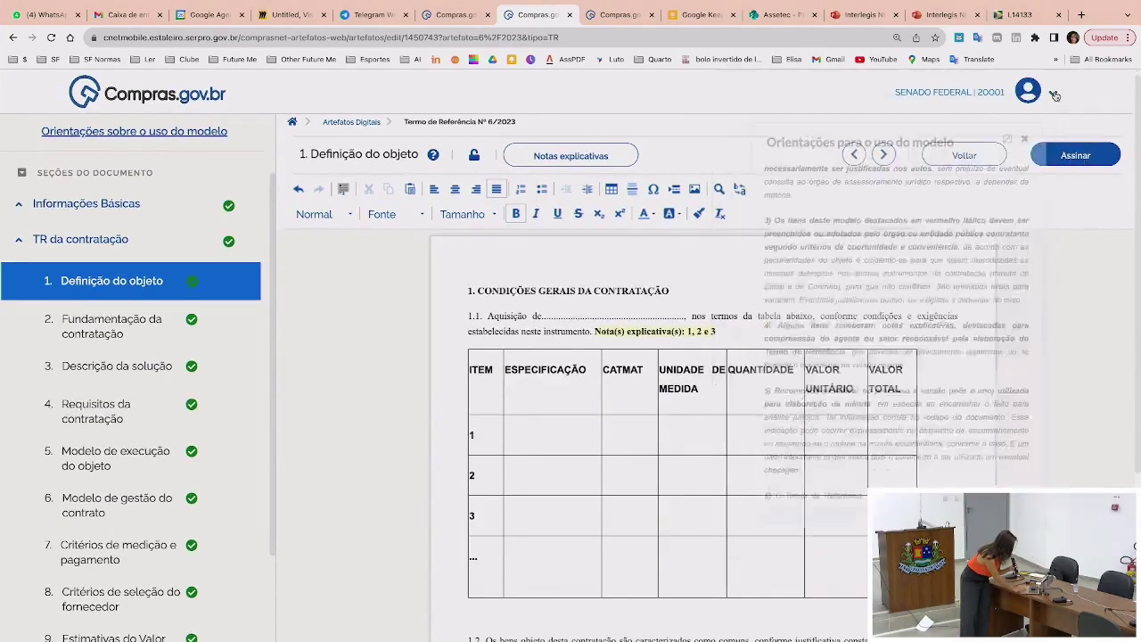
Examine clause 1.1 and the item table under Condições Gerais da Contratação
{"action": "scroll", "coordinate": [589, 309], "scroll_direction": "up", "scroll_amount": 3}
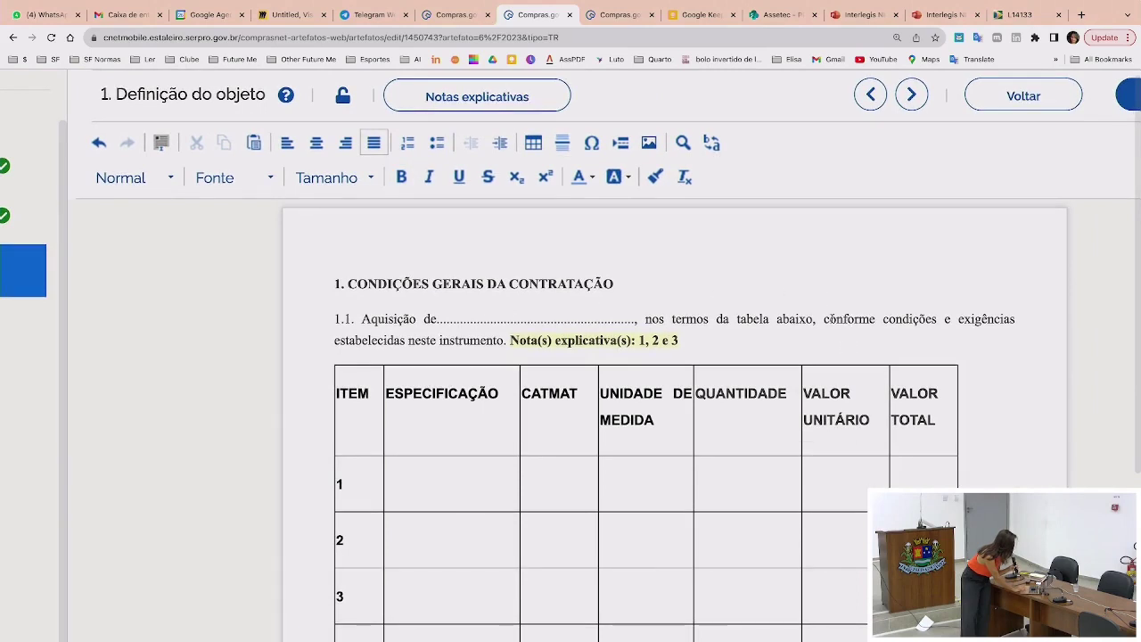
{"action": "left_click", "coordinate": [411, 332]}
{"action": "scroll", "coordinate": [586, 339], "scroll_direction": "down", "scroll_amount": 8}
{"action": "scroll", "coordinate": [543, 438], "scroll_direction": "up", "scroll_amount": 3}
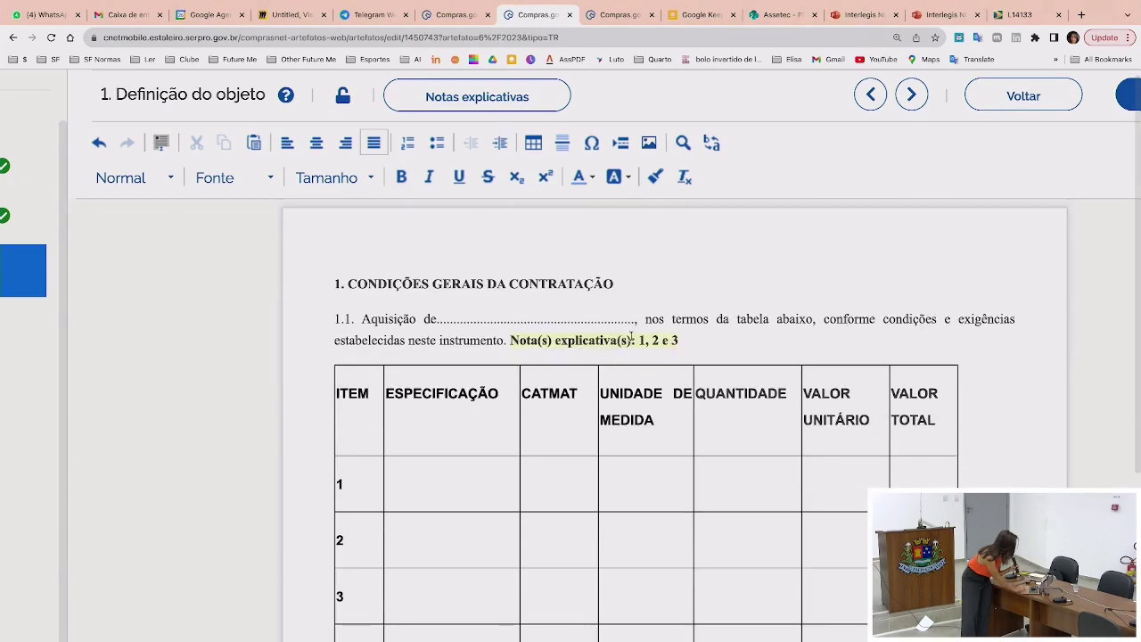
Consult the Notas explicativas of Definição do objeto, highlight note 2 on splitting the object, and close the notes
{"action": "left_click", "coordinate": [477, 97]}
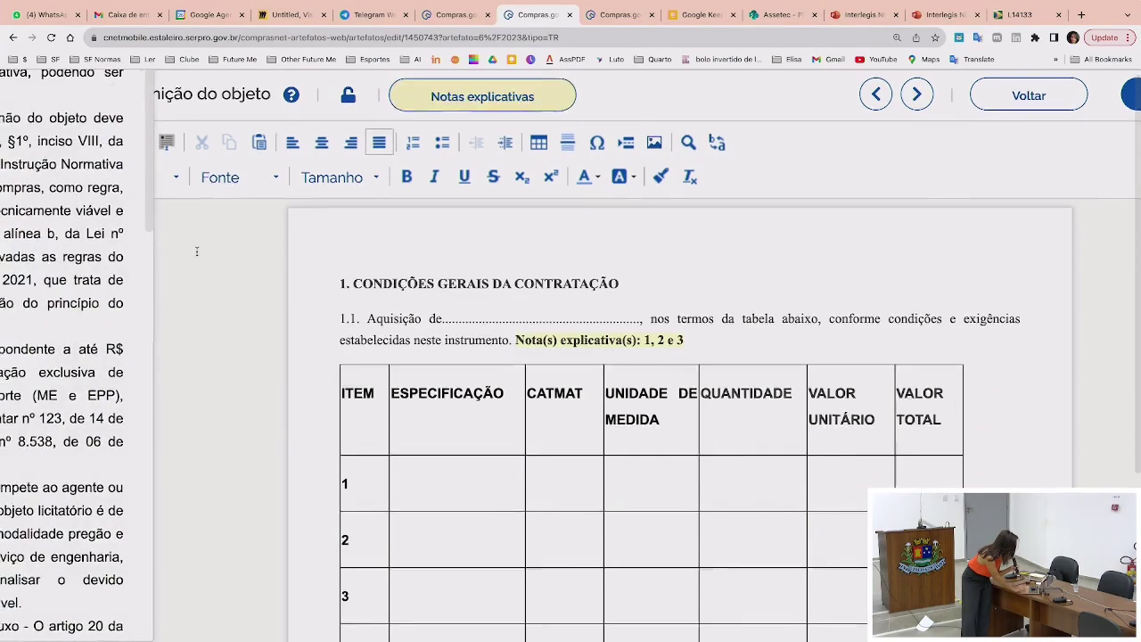
{"action": "scroll", "coordinate": [196, 253], "scroll_direction": "up", "scroll_amount": 1}
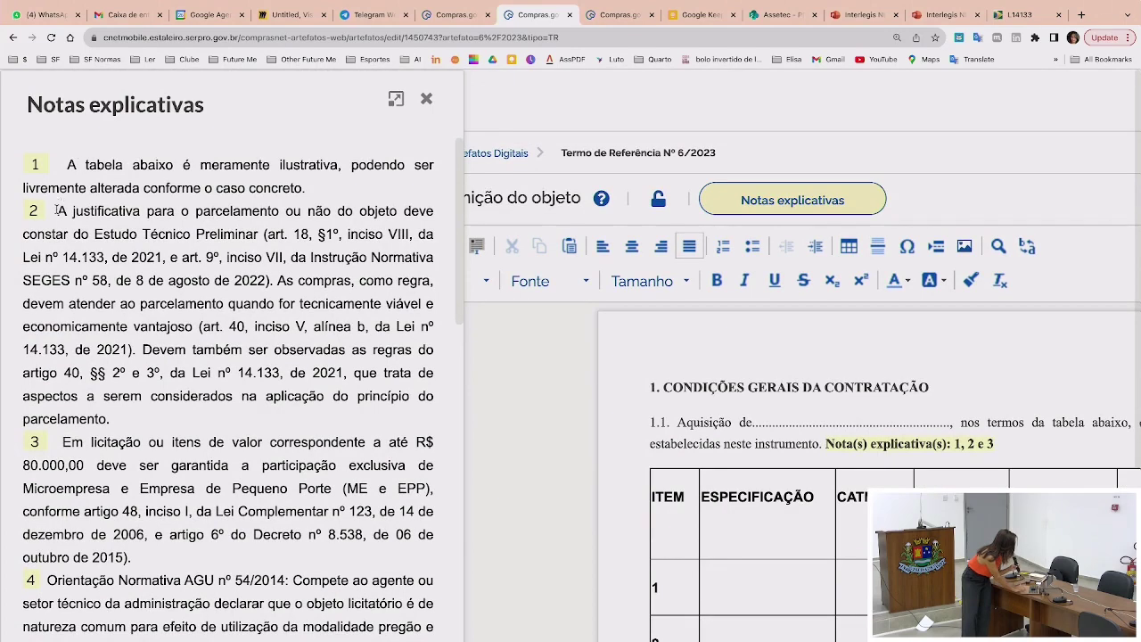
{"action": "left_click_drag", "start_coordinate": [56, 211], "coordinate": [146, 420]}
{"action": "left_click", "coordinate": [127, 426]}
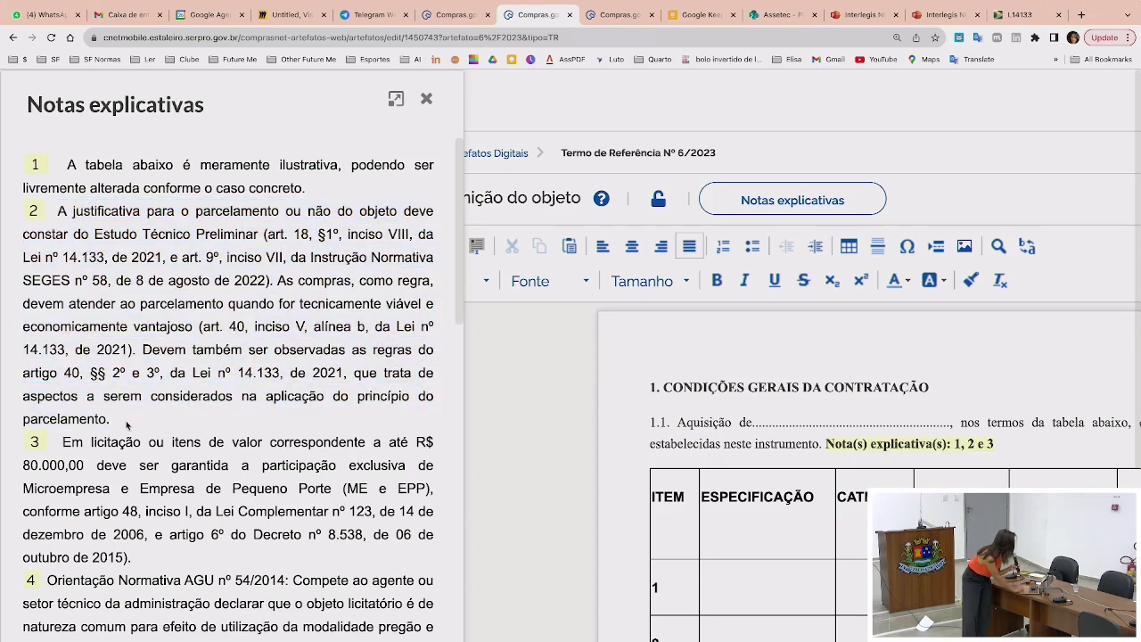
{"action": "left_click", "coordinate": [426, 100]}
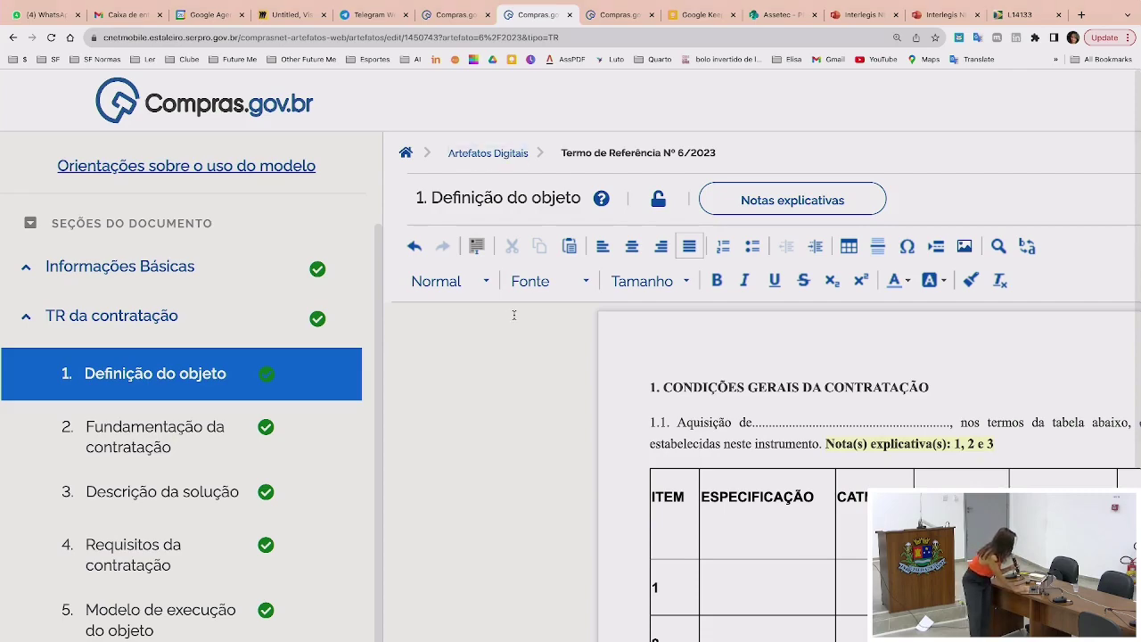
Examine the full item table under clause 1.1 and continue reading to clauses 1.2 to 1.6
{"action": "key", "text": "ctrl+minus"}
{"action": "scroll", "coordinate": [515, 313], "scroll_direction": "right", "scroll_amount": 5}
{"action": "scroll", "coordinate": [515, 314], "scroll_direction": "down", "scroll_amount": 2}
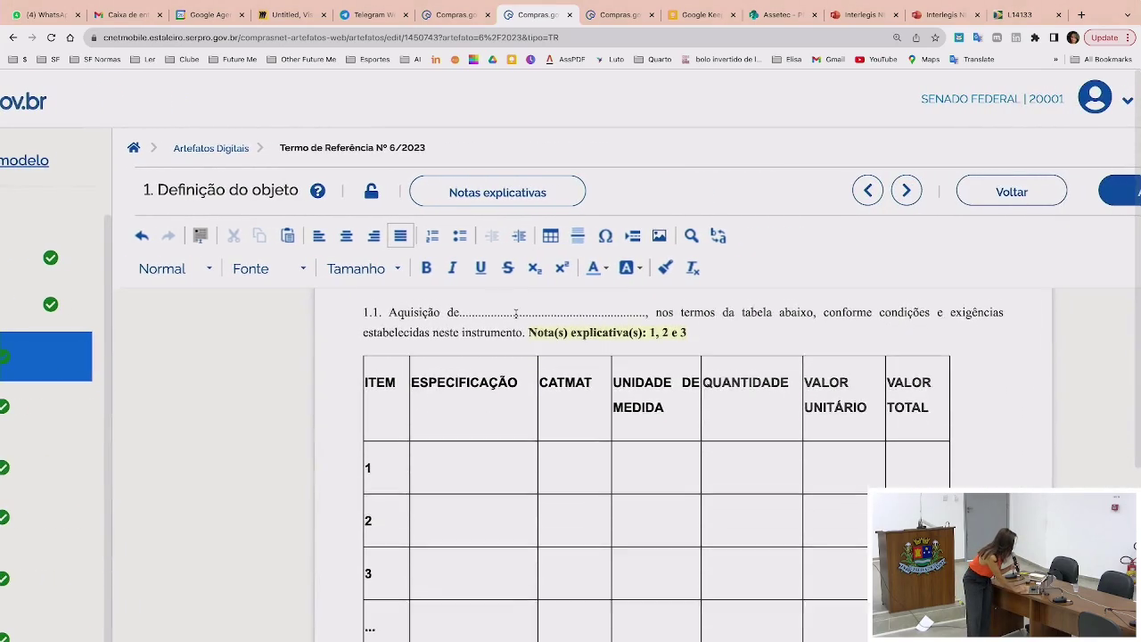
{"action": "key", "text": "ctrl+minus"}
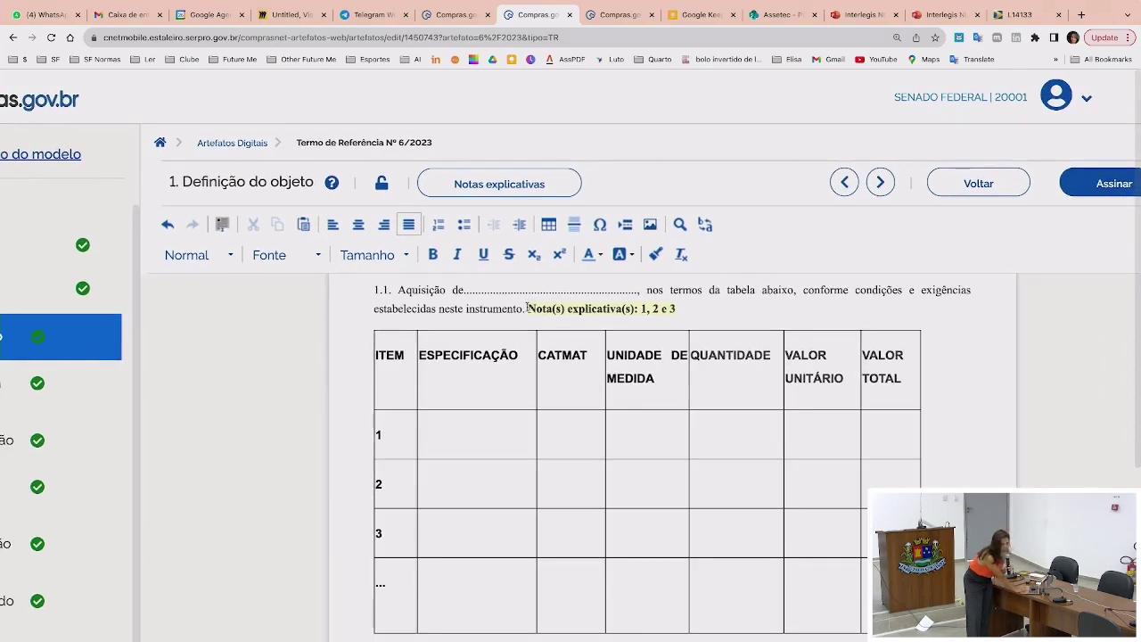
{"action": "scroll", "coordinate": [527, 307], "scroll_direction": "down", "scroll_amount": 5}
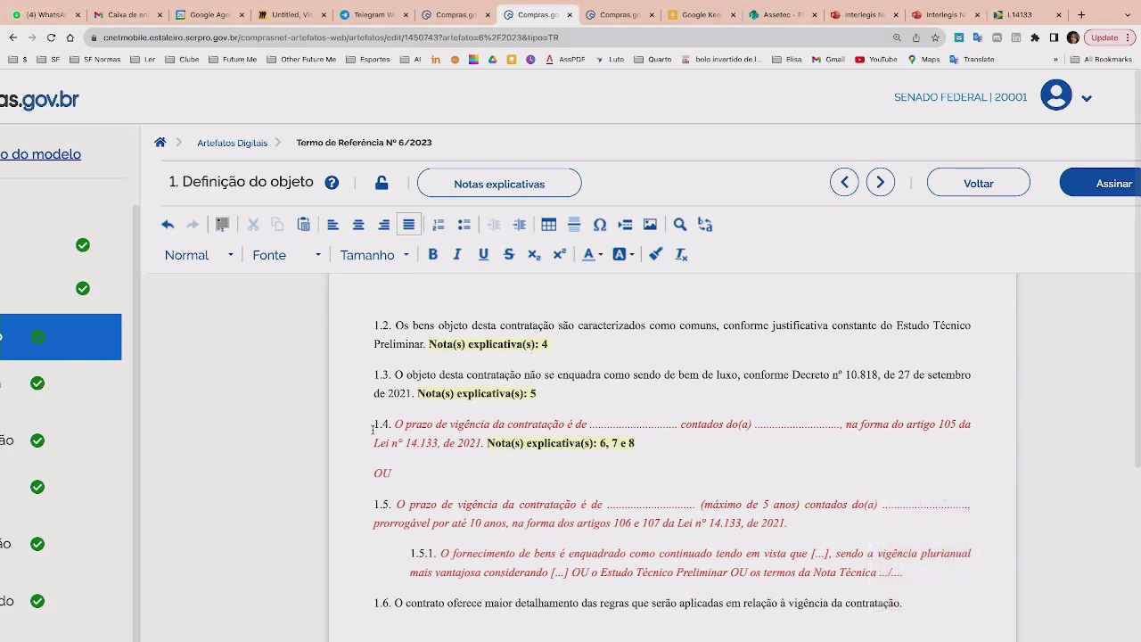
Highlight the alternative contract-term clauses 1.4 to 1.5.1 for reading, and clear the selection
{"action": "left_click_drag", "start_coordinate": [361, 424], "coordinate": [810, 573]}
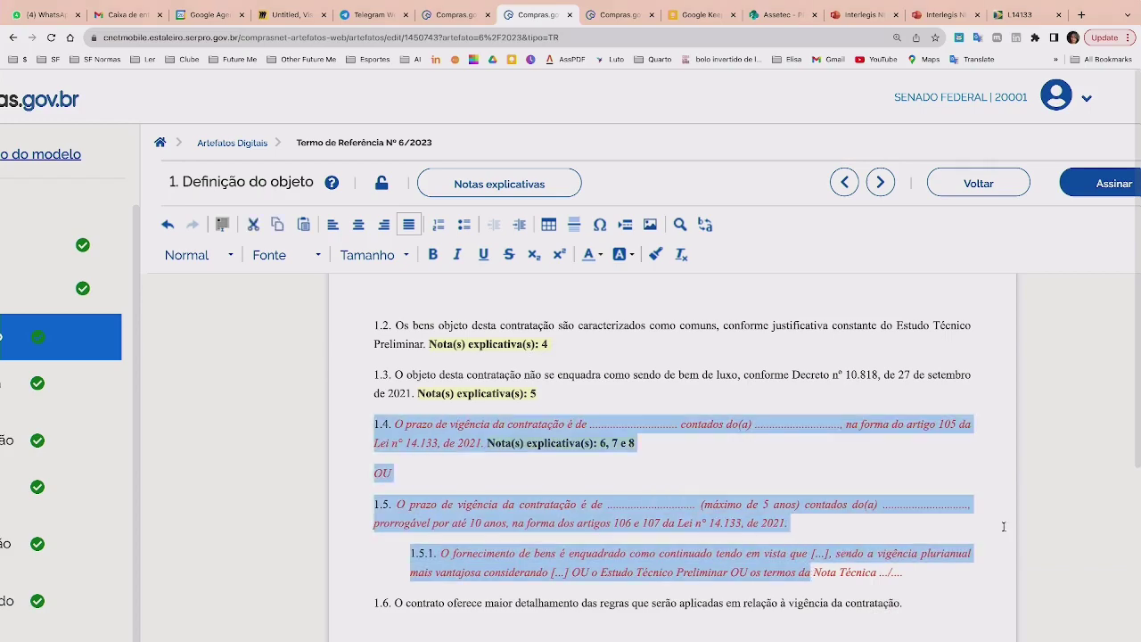
{"action": "left_click", "coordinate": [895, 490]}
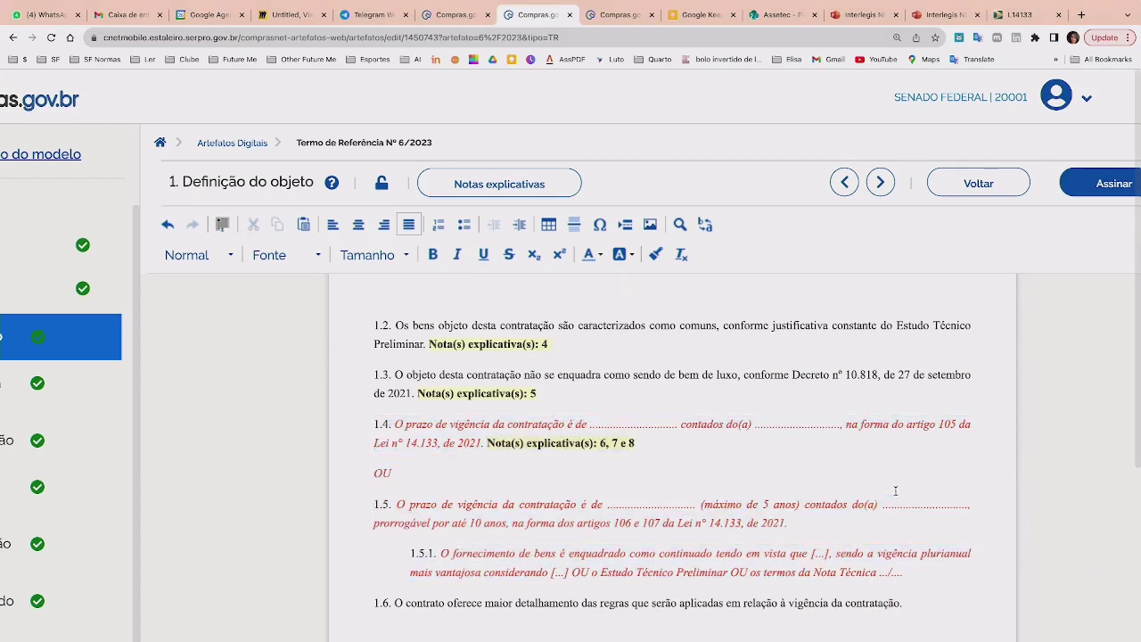
{"action": "scroll", "coordinate": [894, 490], "scroll_direction": "down", "scroll_amount": 1}
{"action": "scroll", "coordinate": [895, 490], "scroll_direction": "up", "scroll_amount": 1}
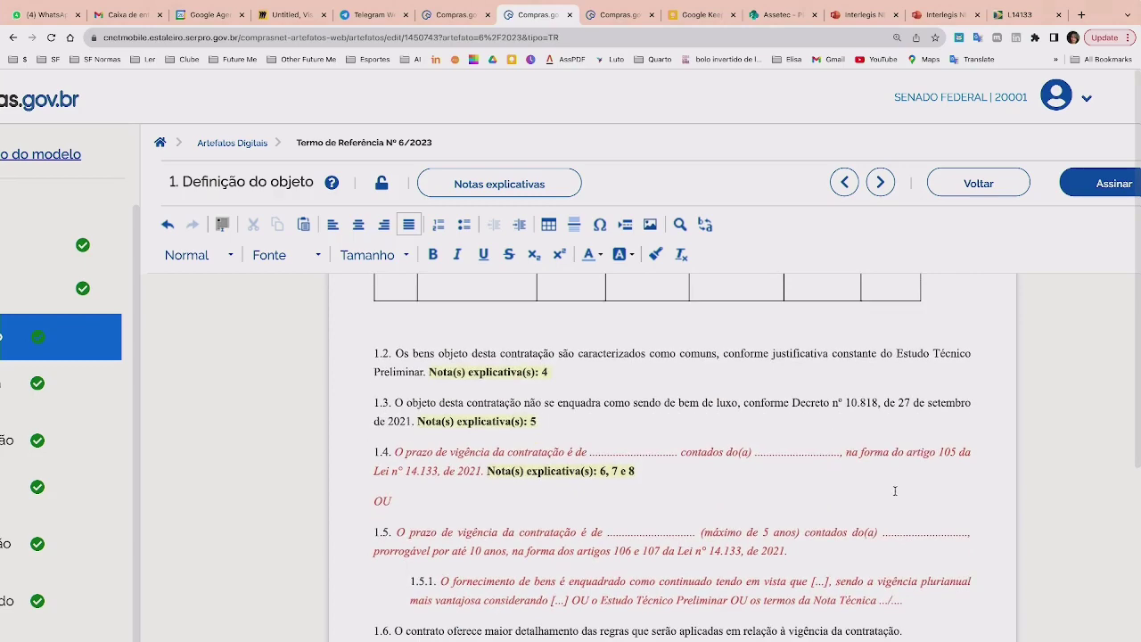
{"action": "key", "text": "ctrl+minus"}
{"action": "key", "text": "ctrl+minus"}
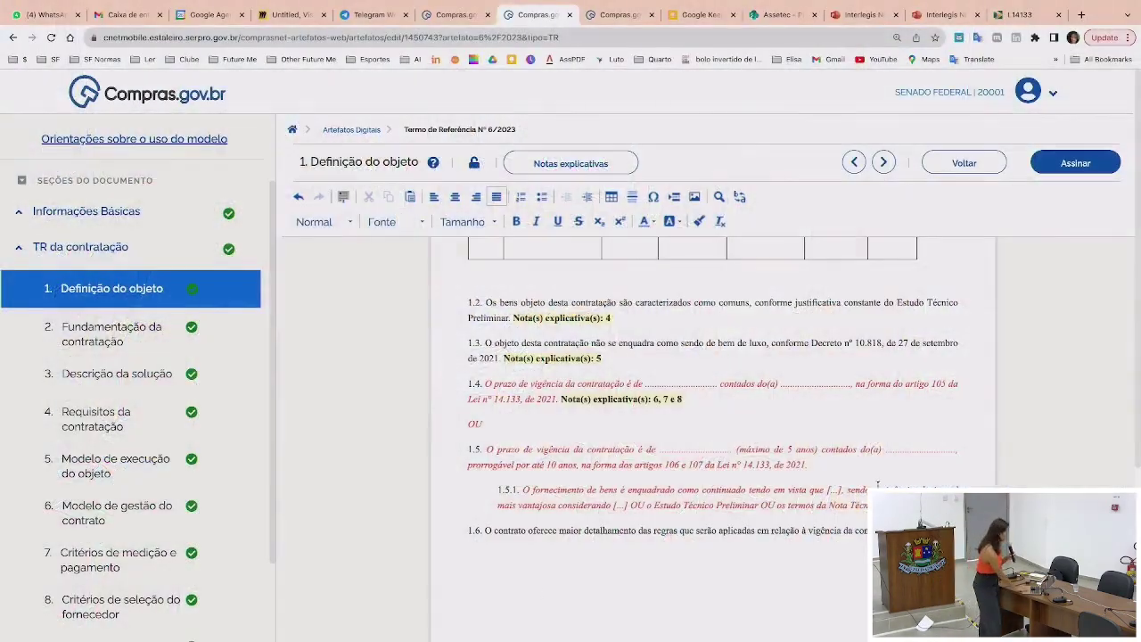
Open section 2, Fundamentação da contratação, dismiss the model guidance, and look through the remaining TR sections
{"action": "left_click", "coordinate": [107, 335]}
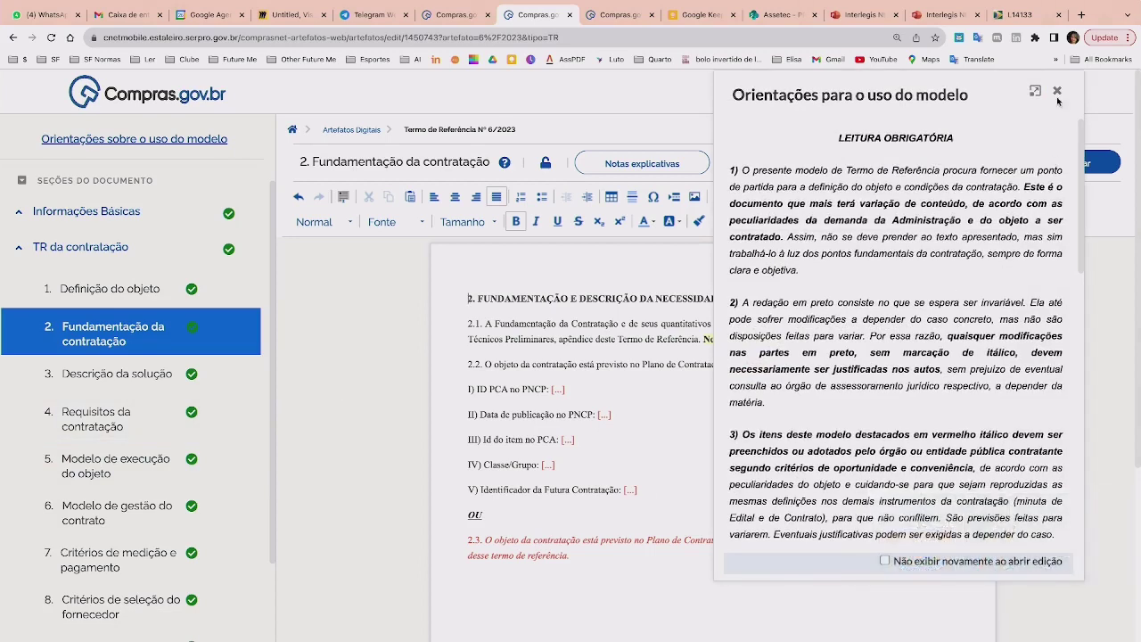
{"action": "left_click", "coordinate": [1056, 94]}
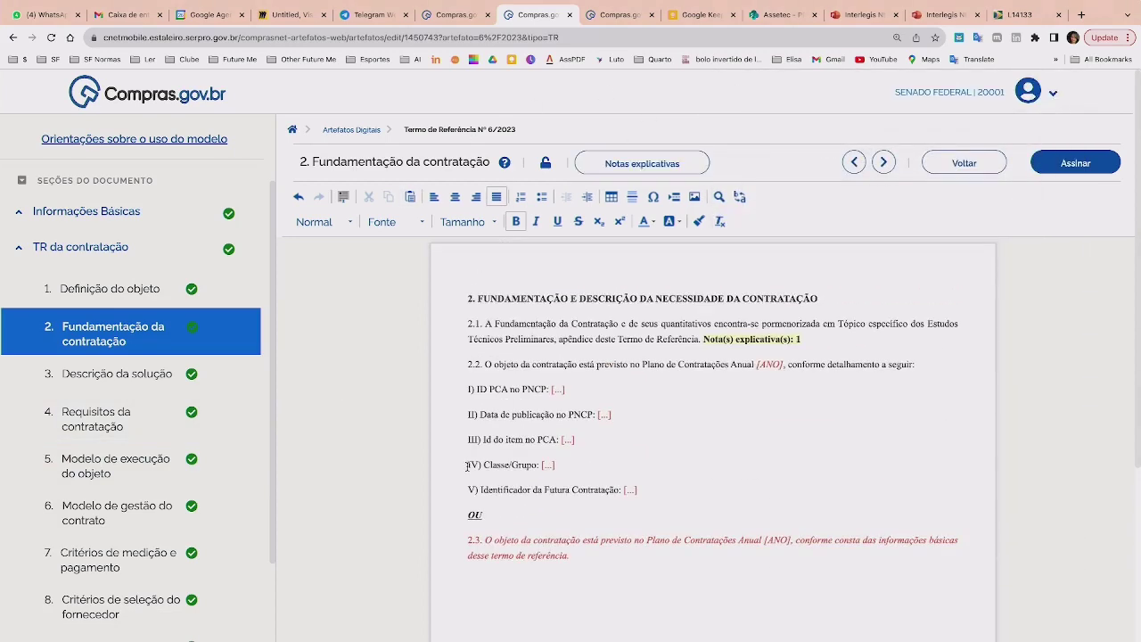
{"action": "scroll", "coordinate": [93, 535], "scroll_direction": "down", "scroll_amount": 2}
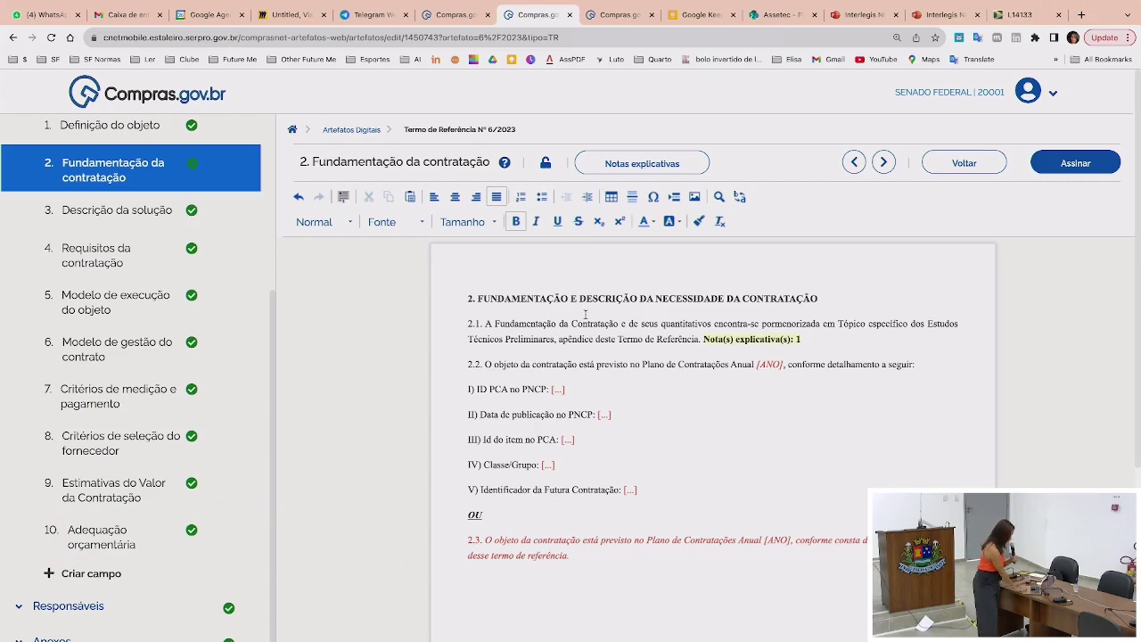
Switch to Google Drive in a new browser tab and open Meu Drive > Interlegis > Oficina NLL - Geral
{"action": "left_click", "coordinate": [1081, 14]}
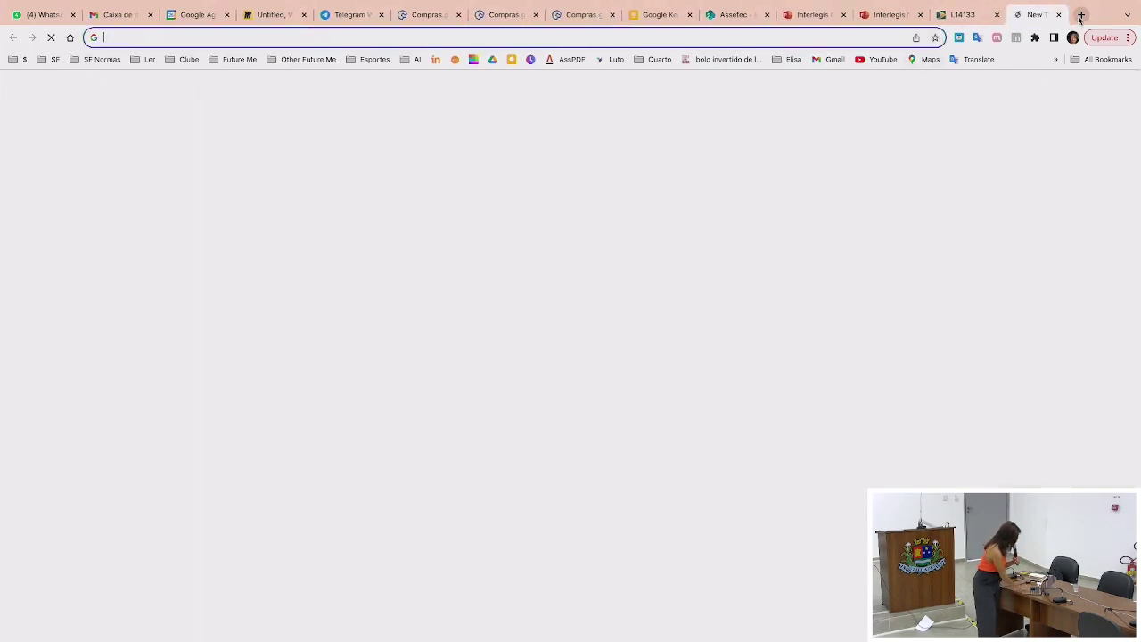
{"action": "type", "text": "driv"}
{"action": "key", "text": "Return"}
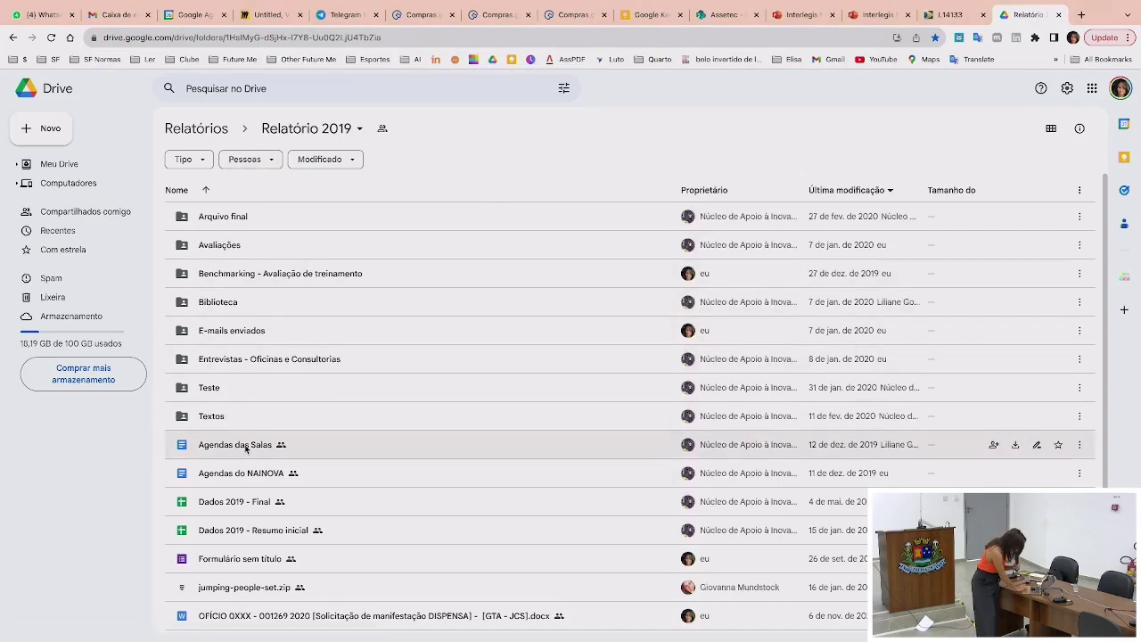
{"action": "left_click", "coordinate": [59, 164]}
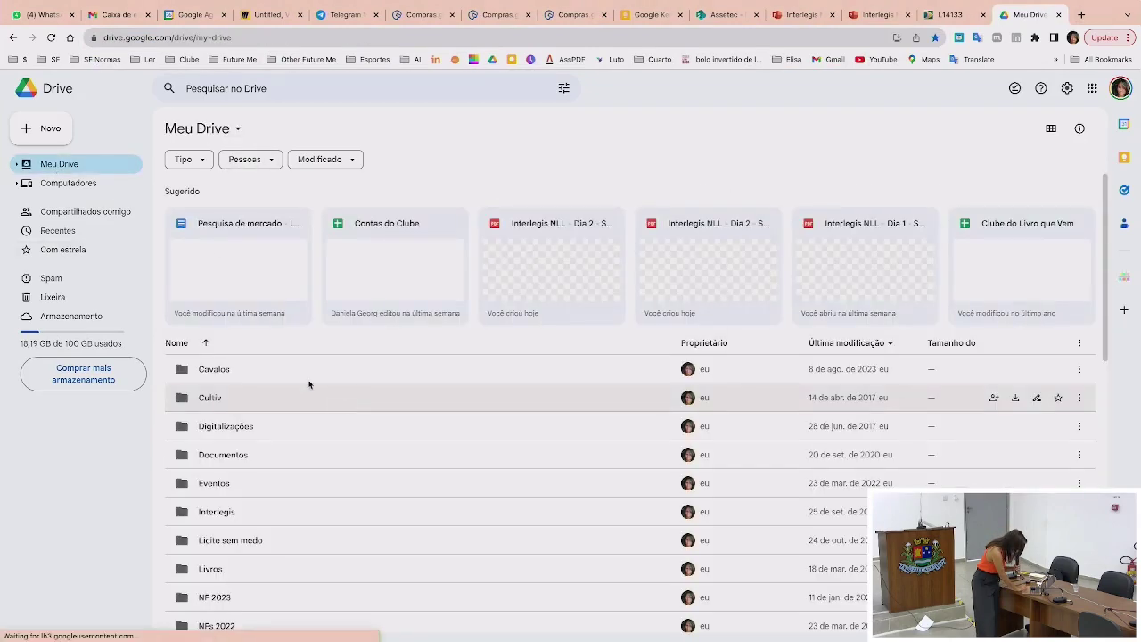
{"action": "scroll", "coordinate": [229, 411], "scroll_direction": "down", "scroll_amount": 2}
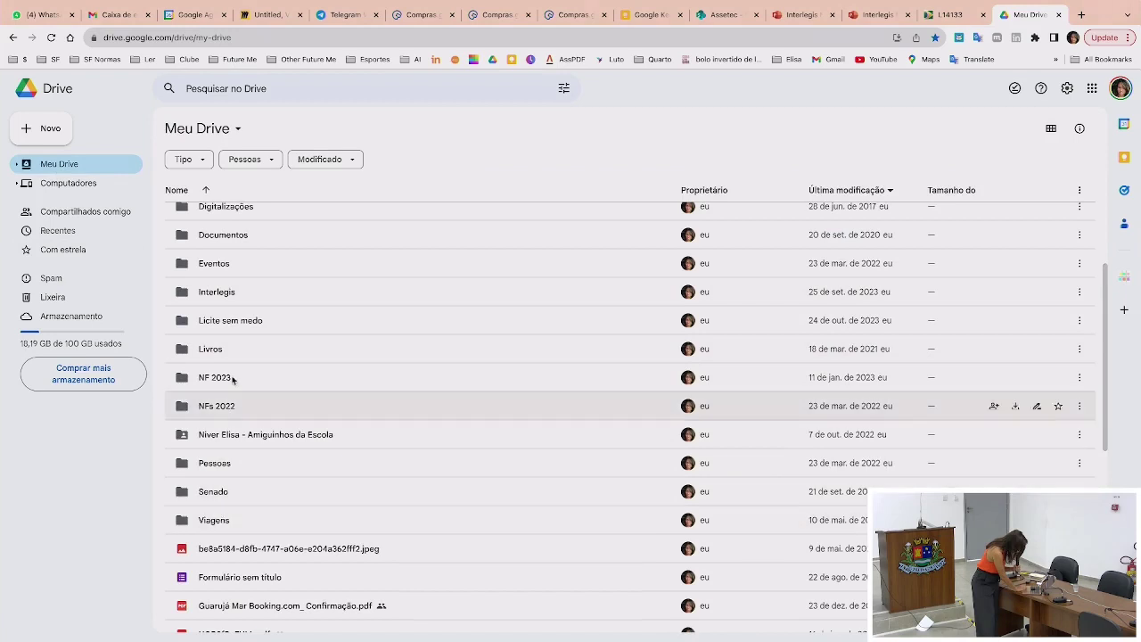
{"action": "left_click", "coordinate": [223, 301]}
{"action": "double_click", "coordinate": [222, 301]}
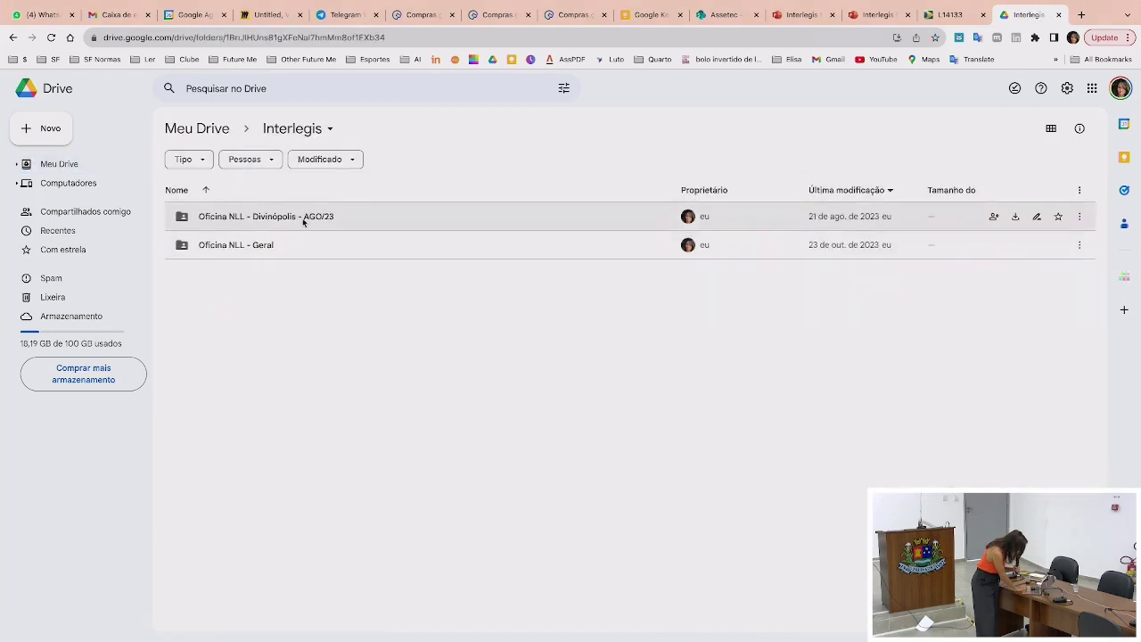
{"action": "left_click", "coordinate": [249, 246]}
{"action": "double_click", "coordinate": [250, 246]}
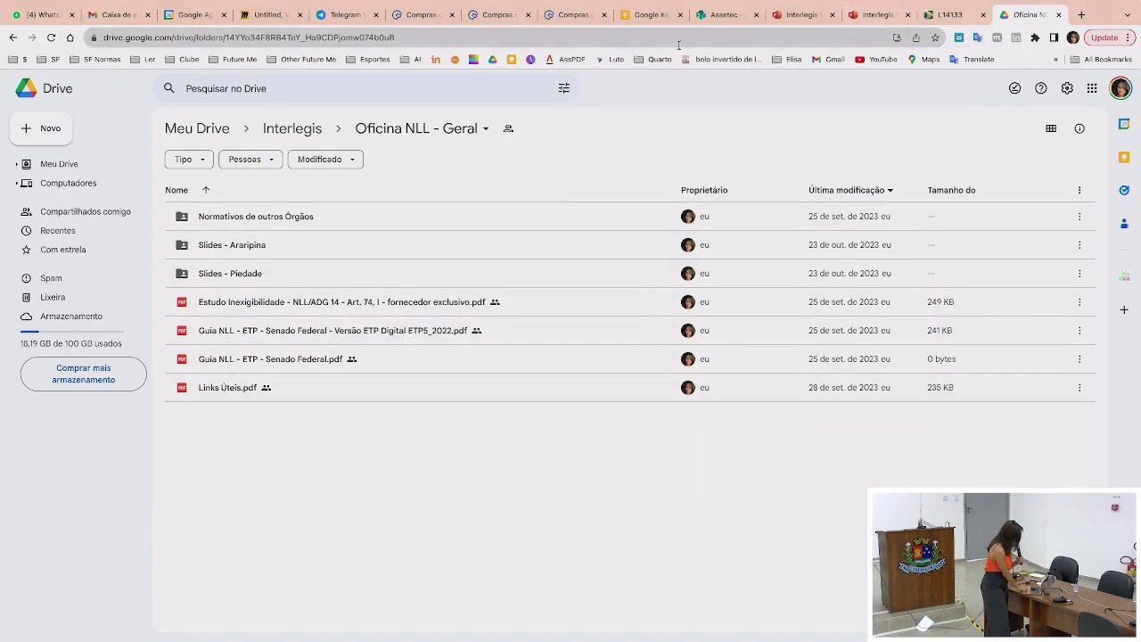
Switch to Mentimeter in a new browser tab and open the ARTEFATOS REVISÃO presentation (number 6) from the Interlegis NLL folder
{"action": "left_click", "coordinate": [1079, 15]}
{"action": "type", "text": "me"}
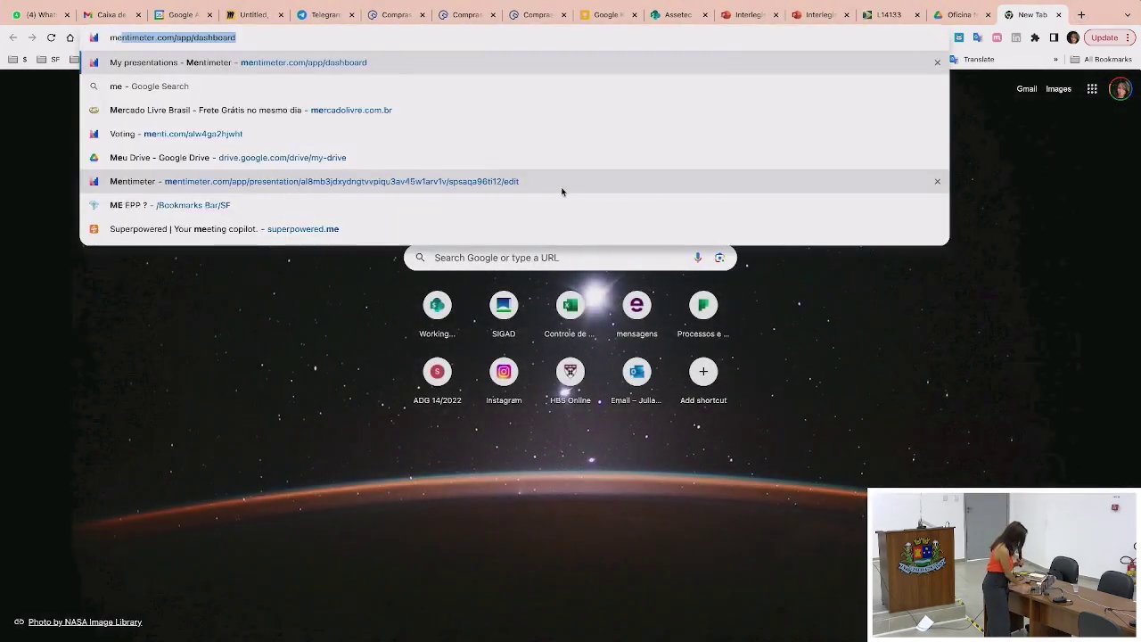
{"action": "type", "text": "nti"}
{"action": "key", "text": "Return"}
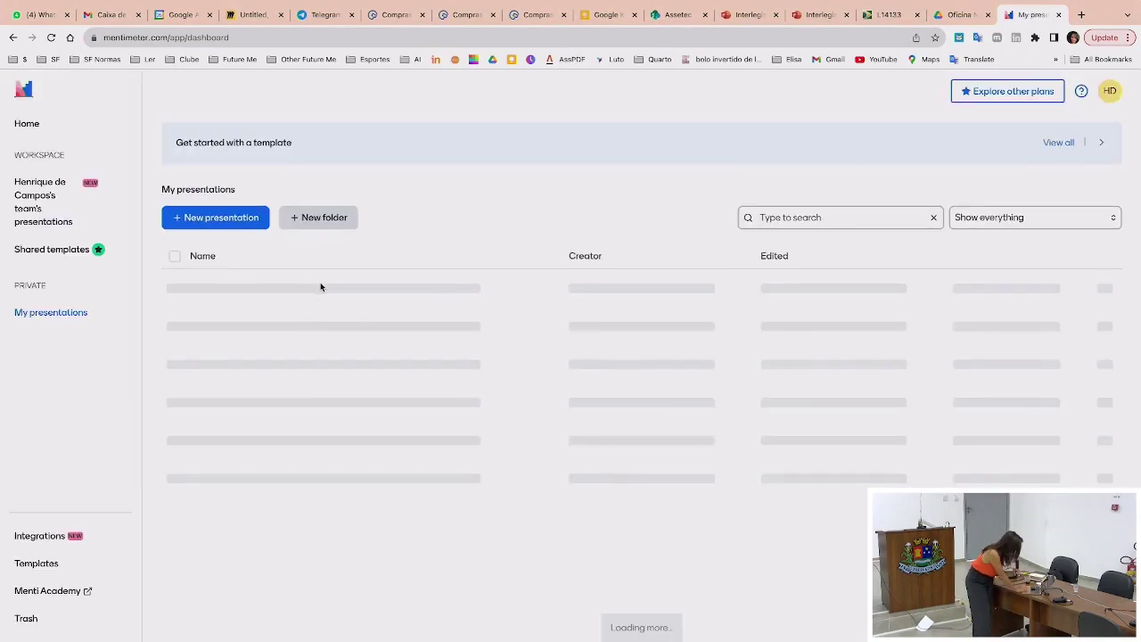
{"action": "left_click", "coordinate": [255, 284]}
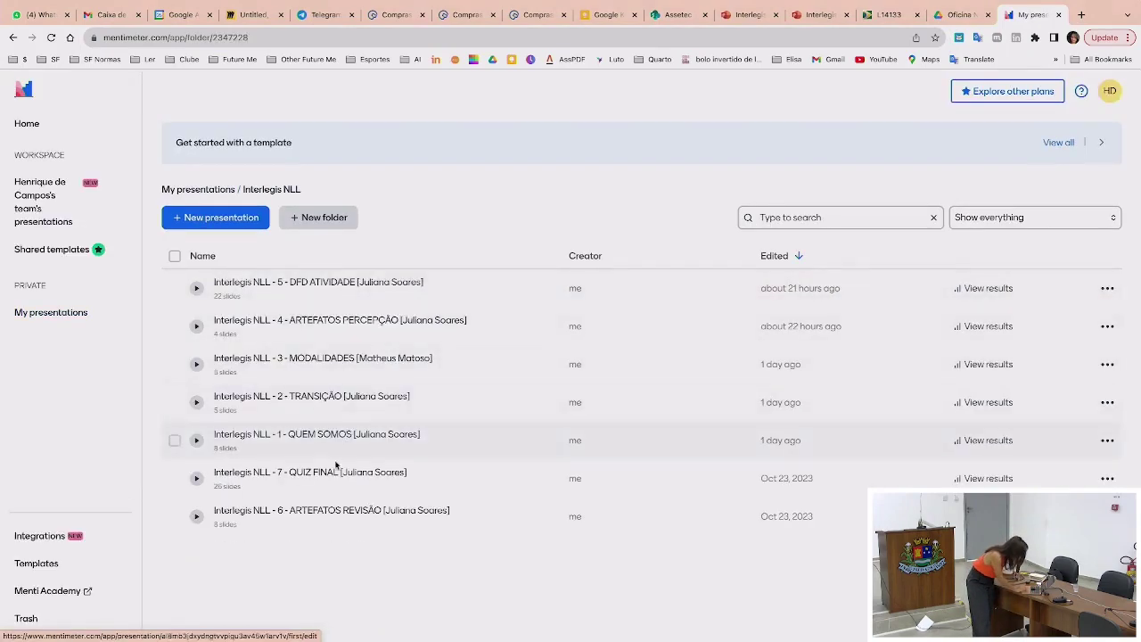
{"action": "left_click", "coordinate": [389, 324]}
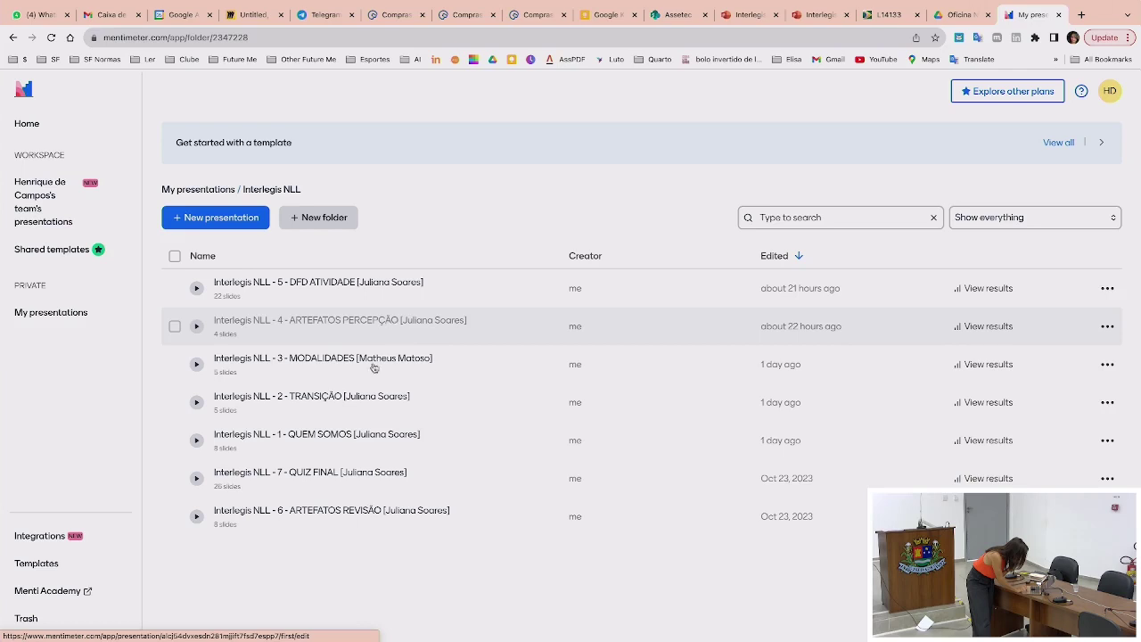
{"action": "left_click", "coordinate": [312, 520]}
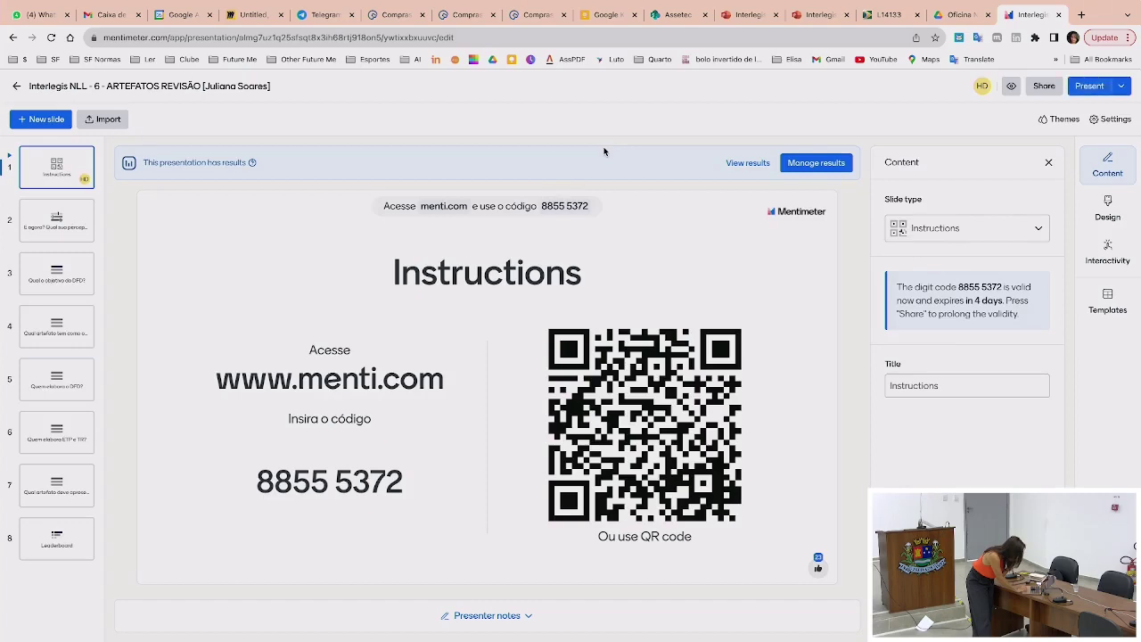
Copy the presentation's participant invite link and send it to the SP.P.23.LC.PIEDADE group in WhatsApp Web
{"action": "left_click", "coordinate": [1044, 89]}
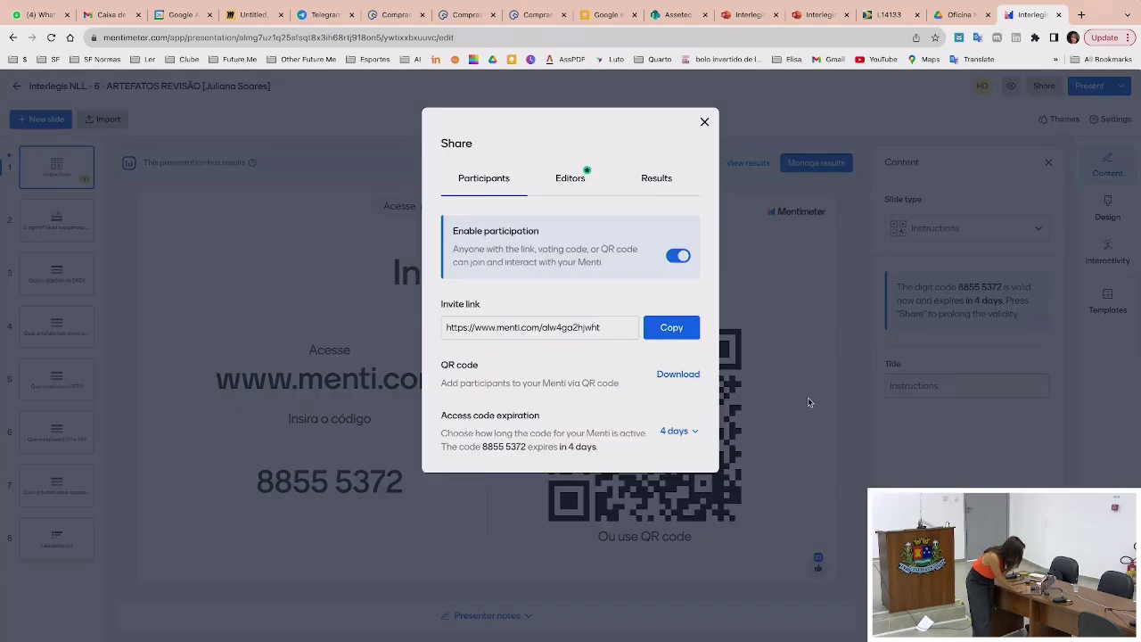
{"action": "left_click", "coordinate": [674, 328]}
{"action": "left_click", "coordinate": [42, 15]}
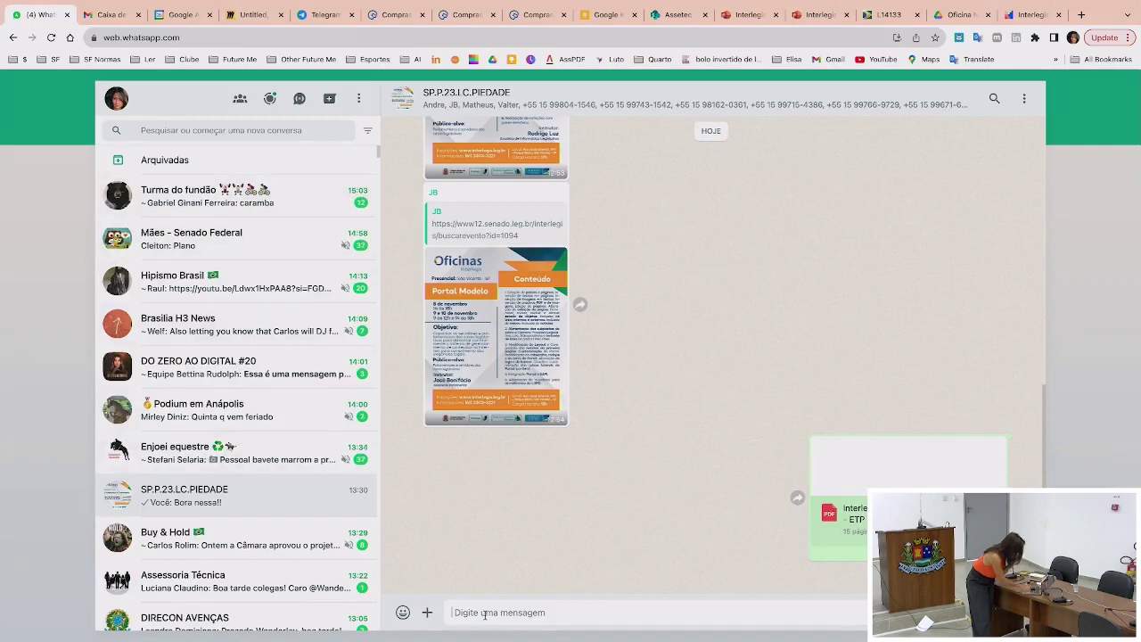
{"action": "key", "text": "ctrl+v"}
{"action": "key", "text": "Return"}
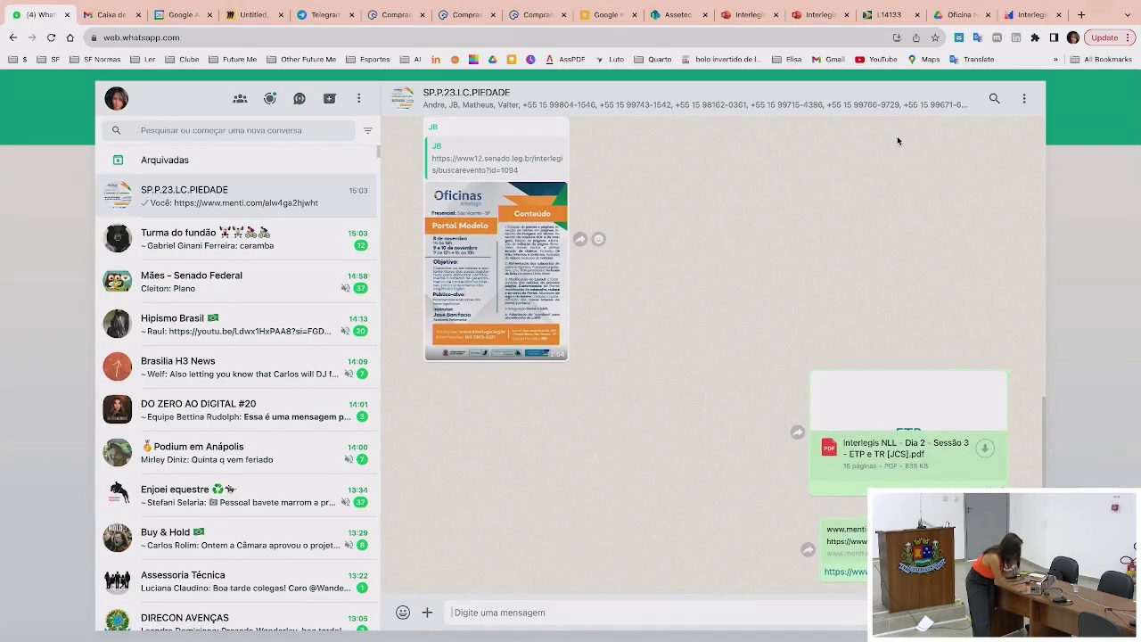
Back in Mentimeter, close the sharing options, present from the Instructions slide, and advance to the question on perception of elaborating the artefacts
{"action": "left_click", "coordinate": [1022, 17]}
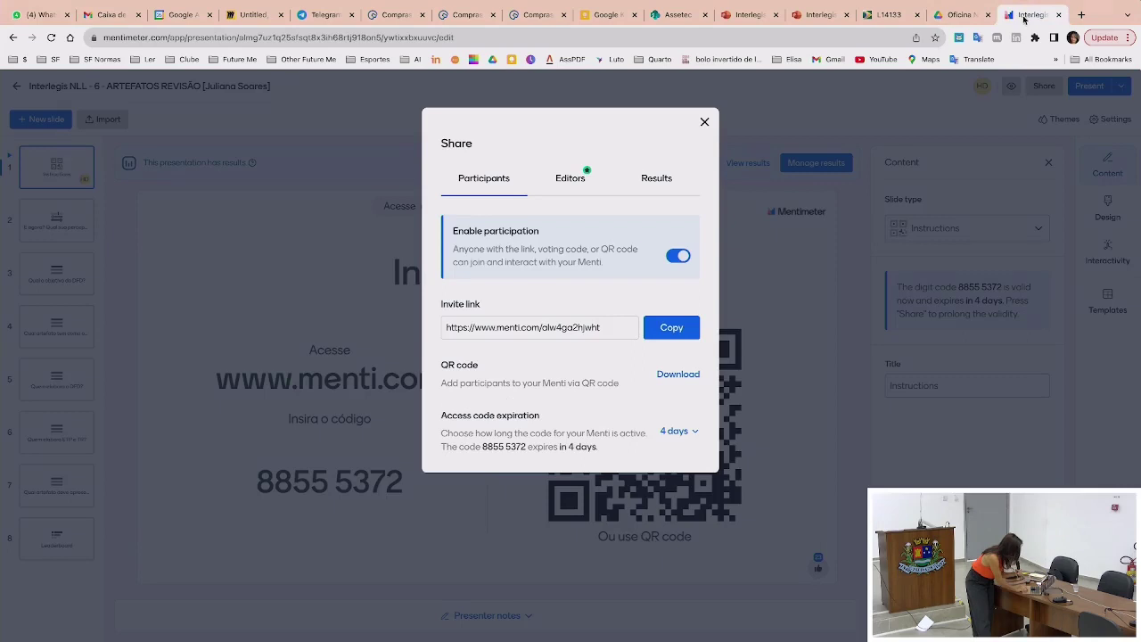
{"action": "left_click", "coordinate": [703, 123]}
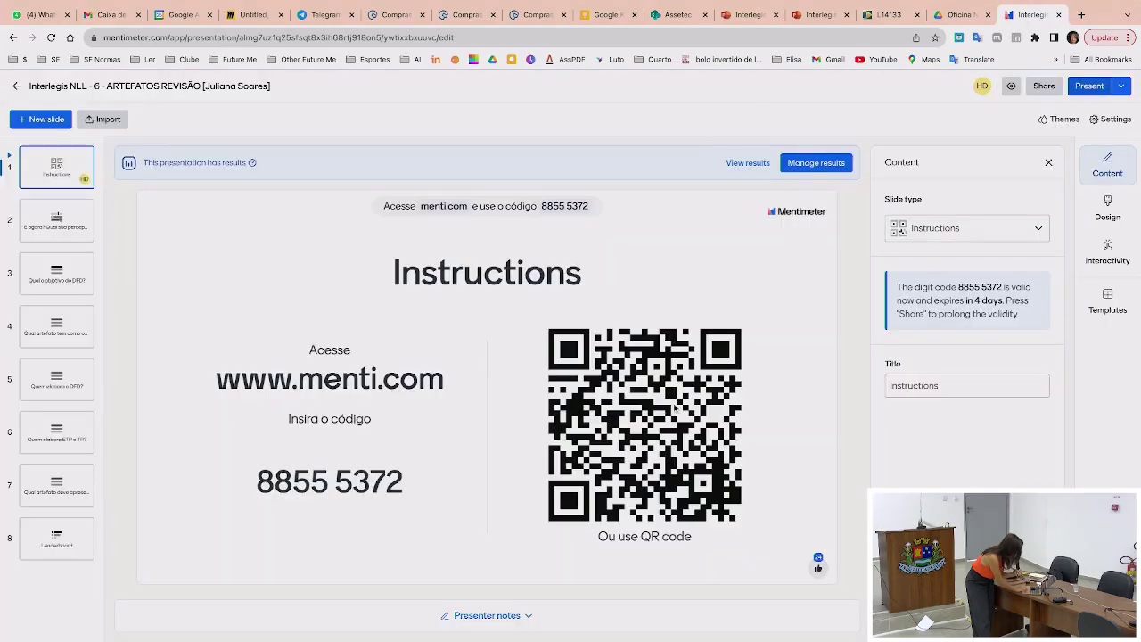
{"action": "left_click", "coordinate": [53, 227]}
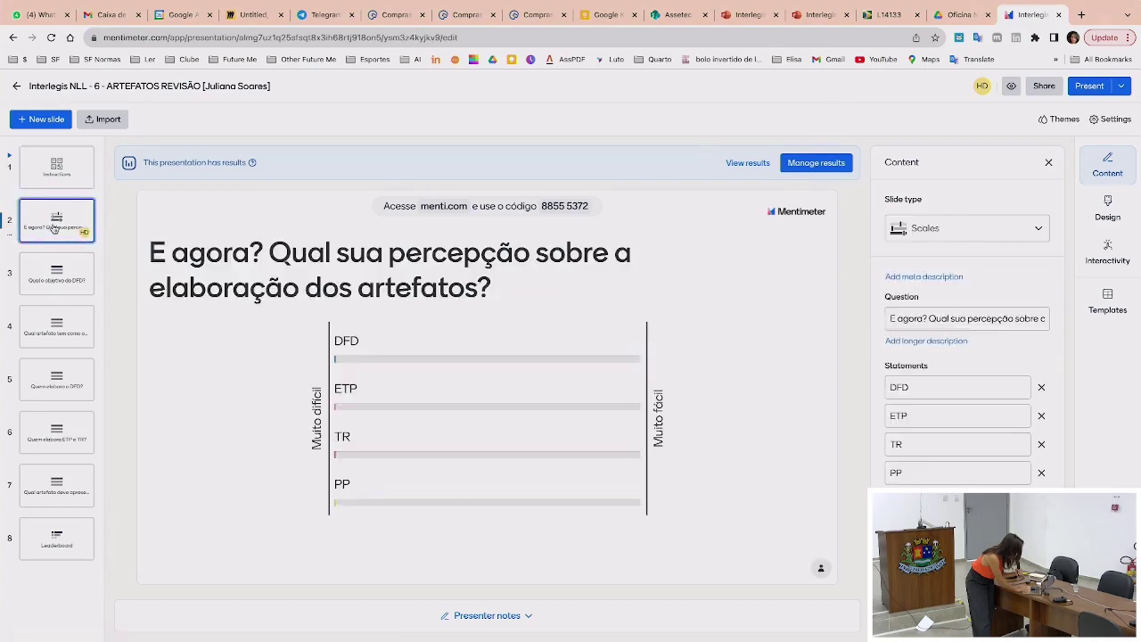
{"action": "left_click", "coordinate": [67, 178]}
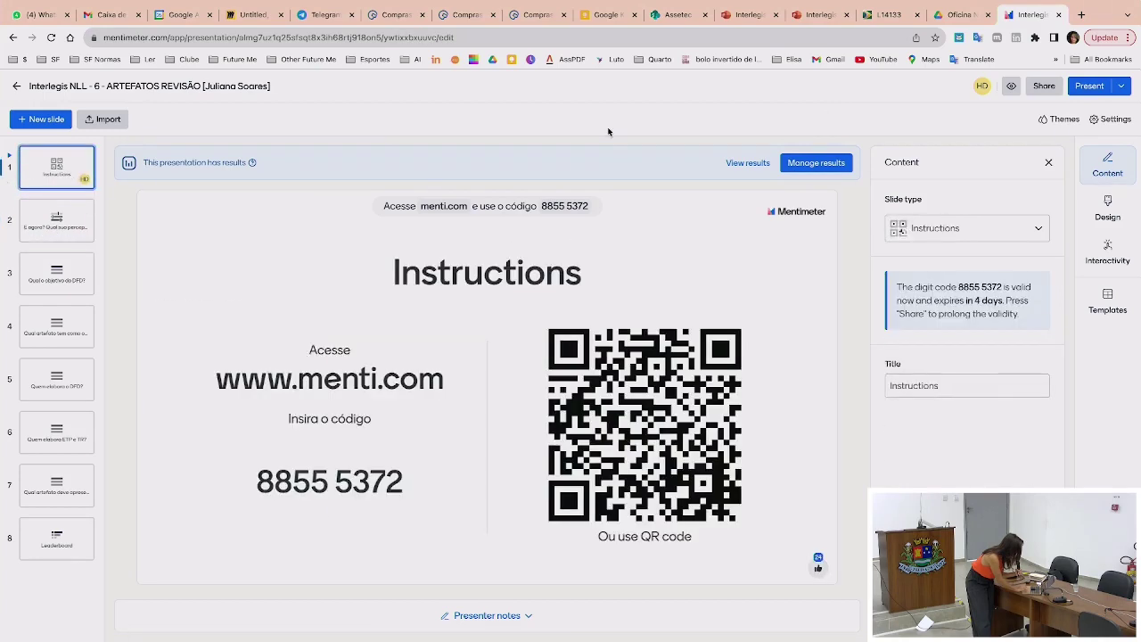
{"action": "left_click", "coordinate": [1089, 85]}
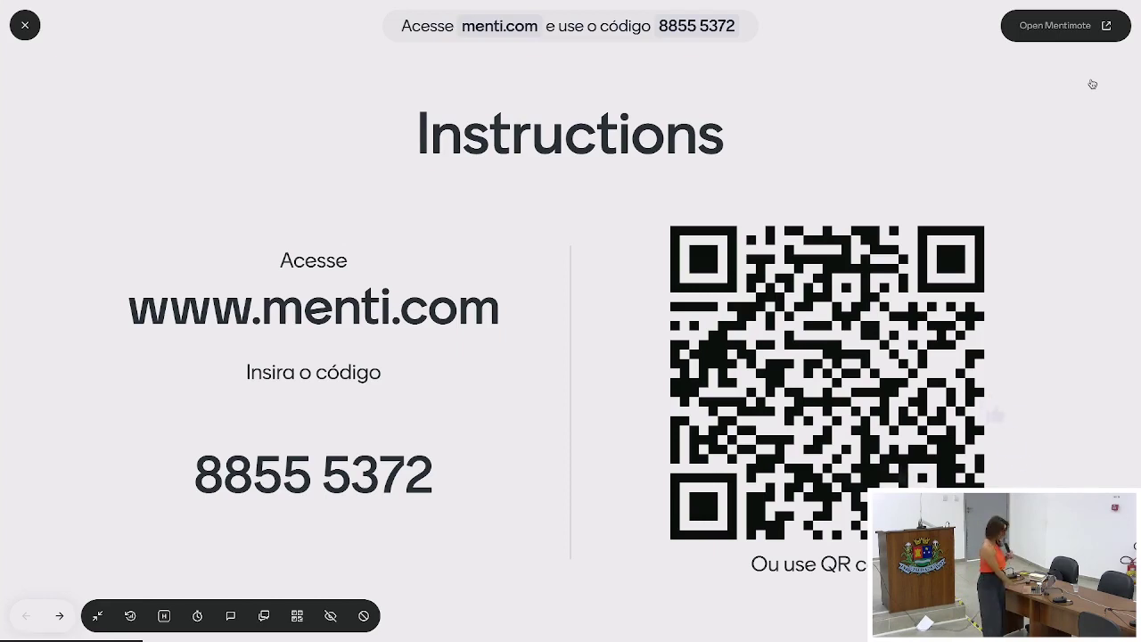
{"action": "key", "text": "Right"}
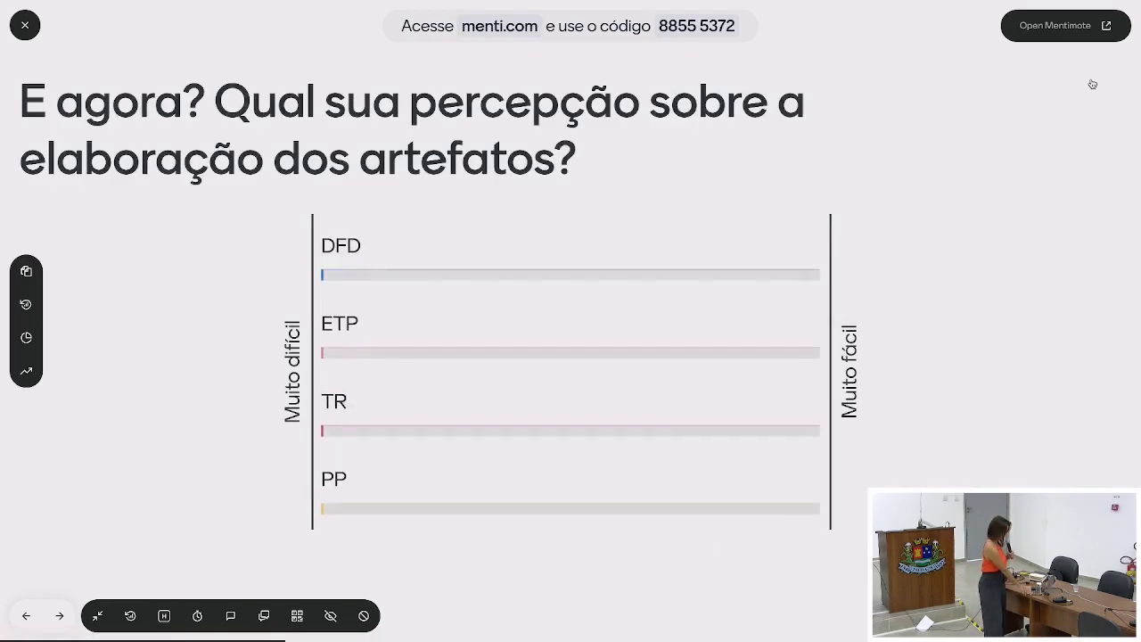